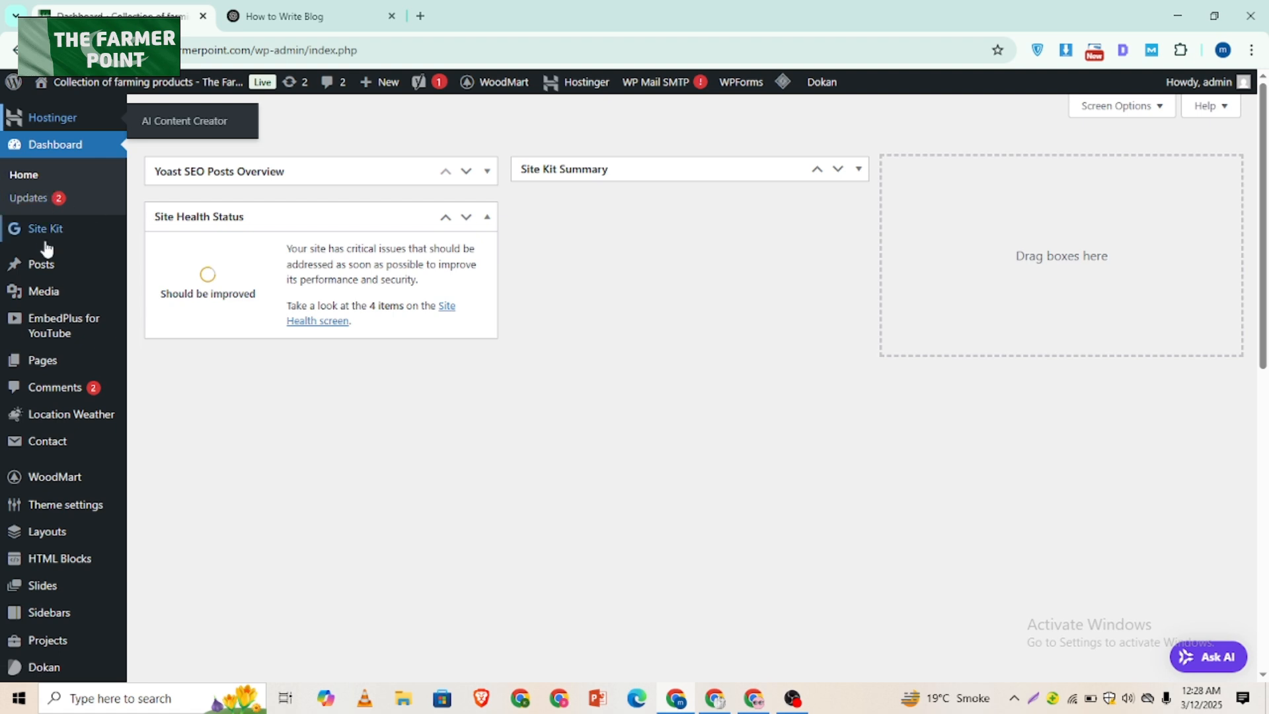
# Step: Start a new post in the WordPress dashboard and look through its list of available categories
pyautogui.moveTo(45, 264)
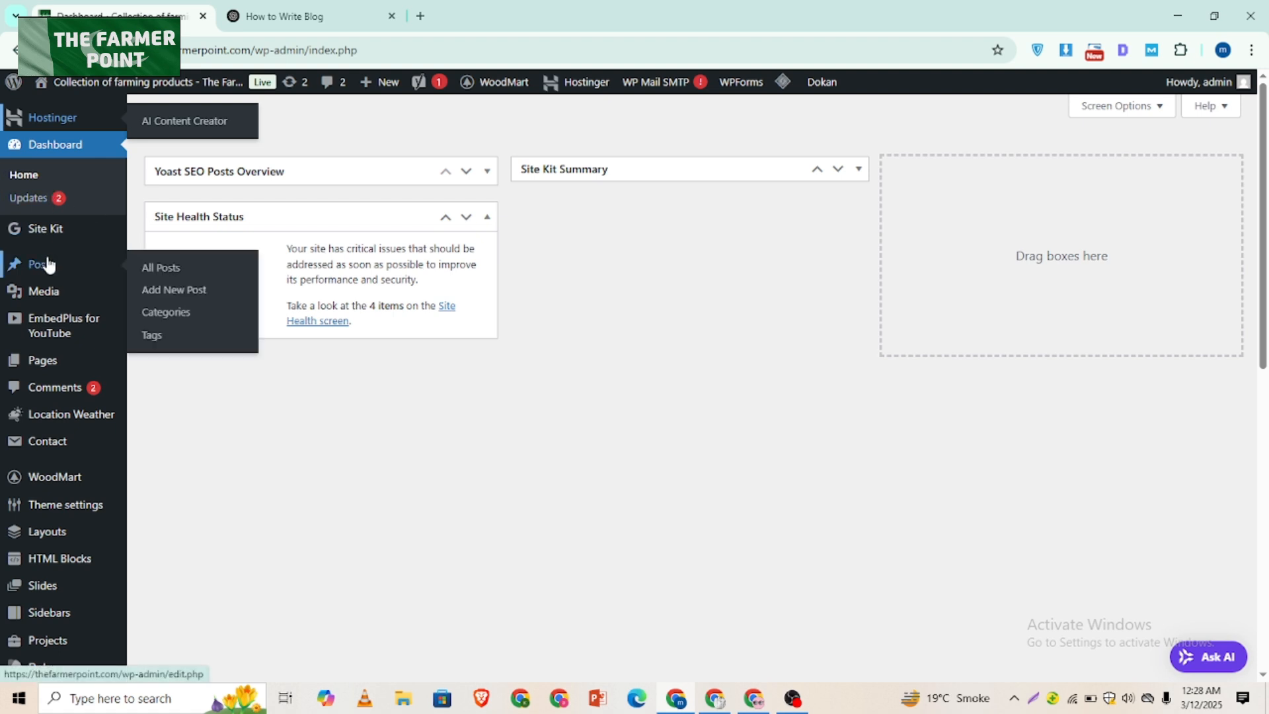
pyautogui.click(176, 292)
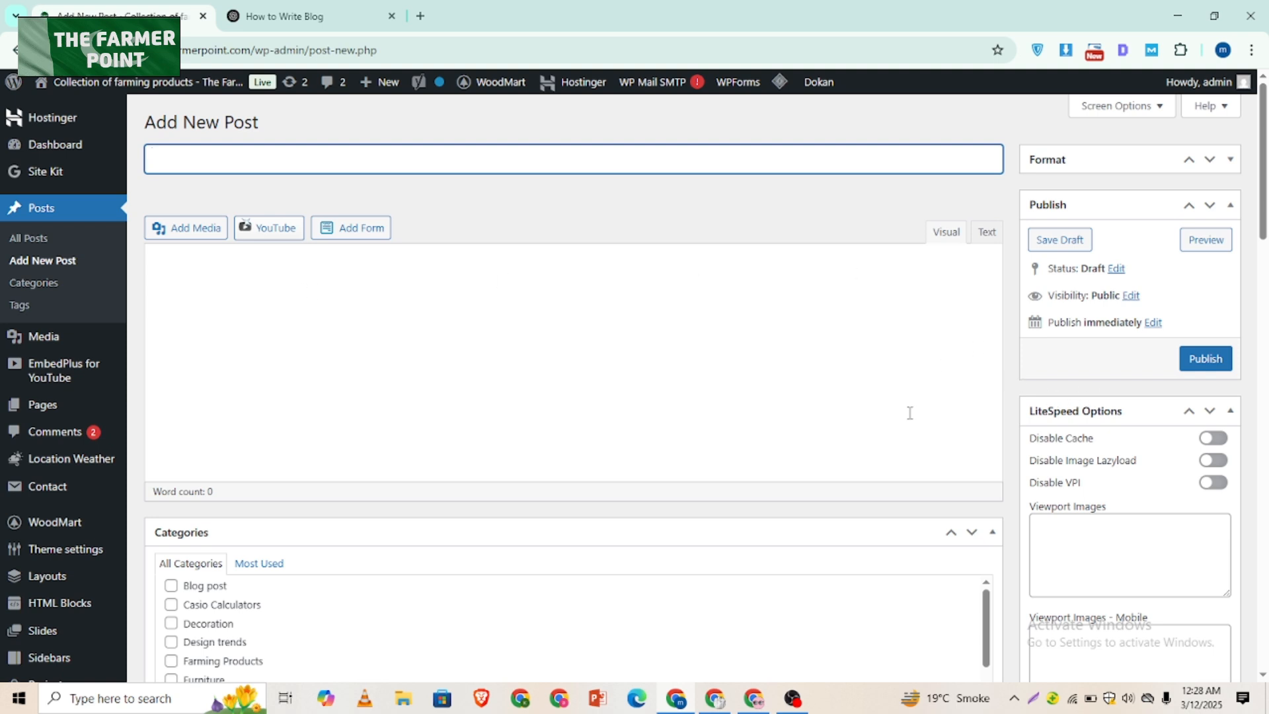
pyautogui.scroll(-2, 892, 466)
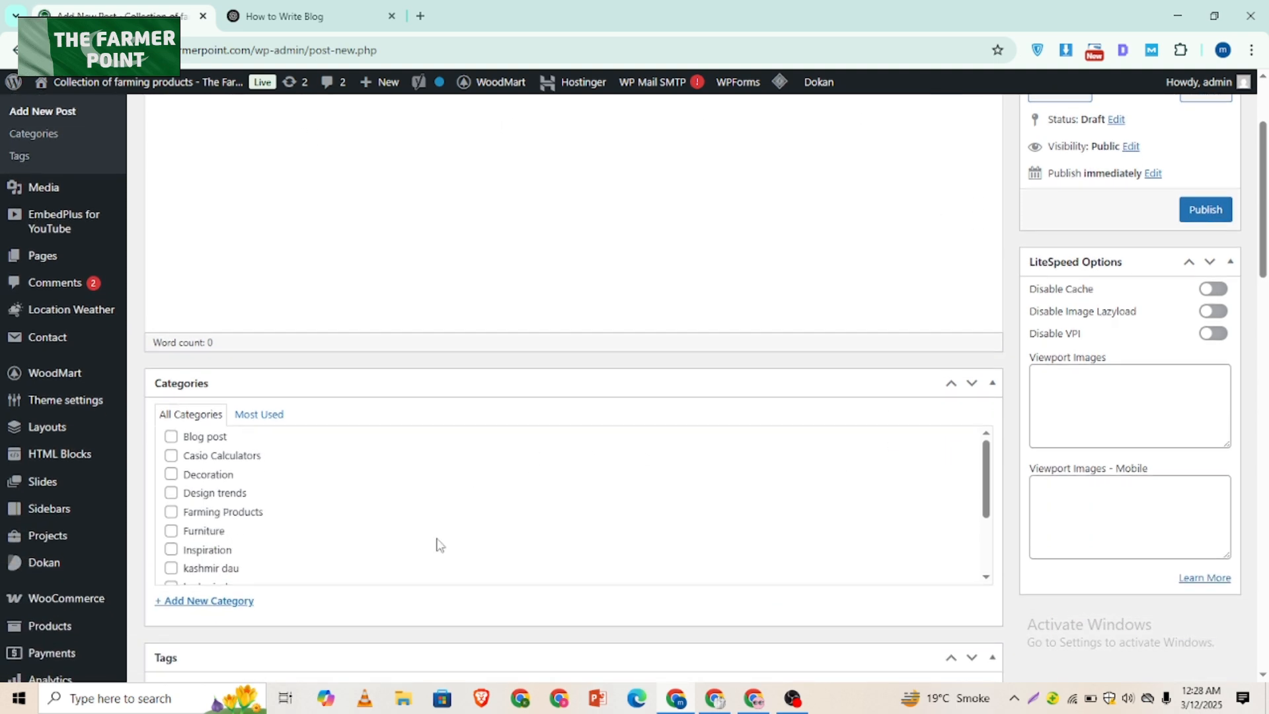
pyautogui.scroll(-2, 443, 540)
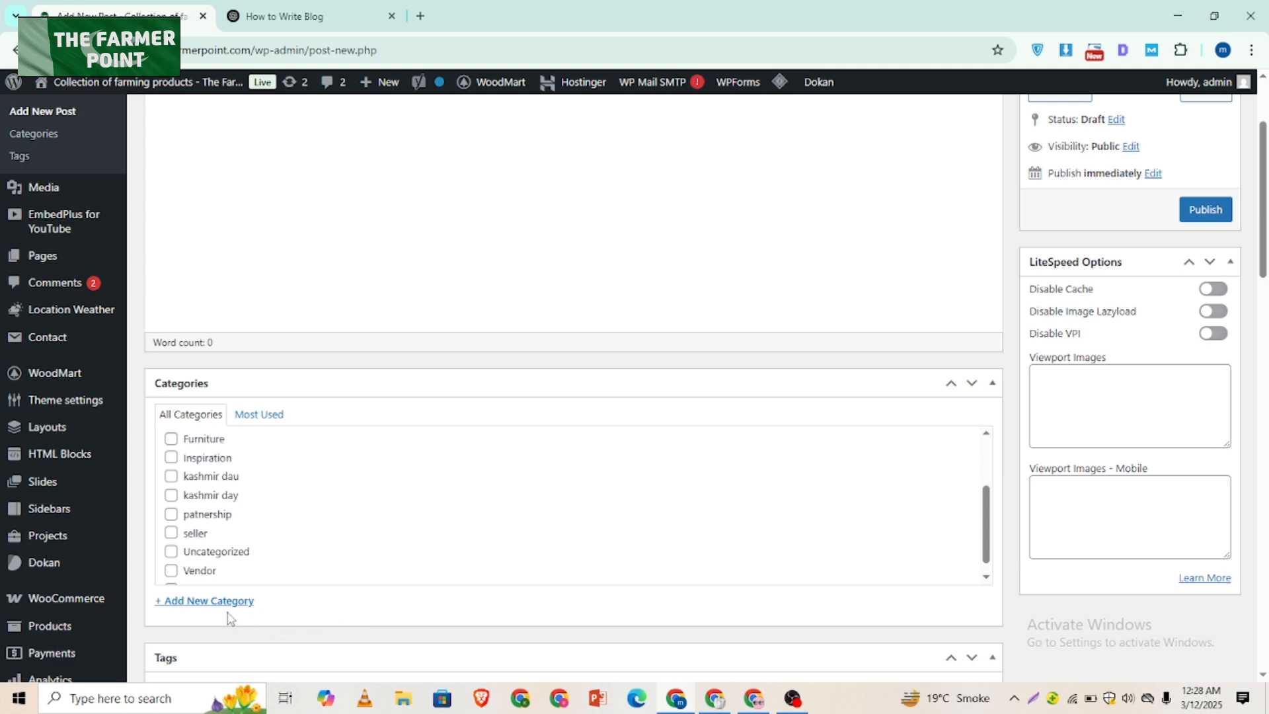
pyautogui.scroll(3, 443, 588)
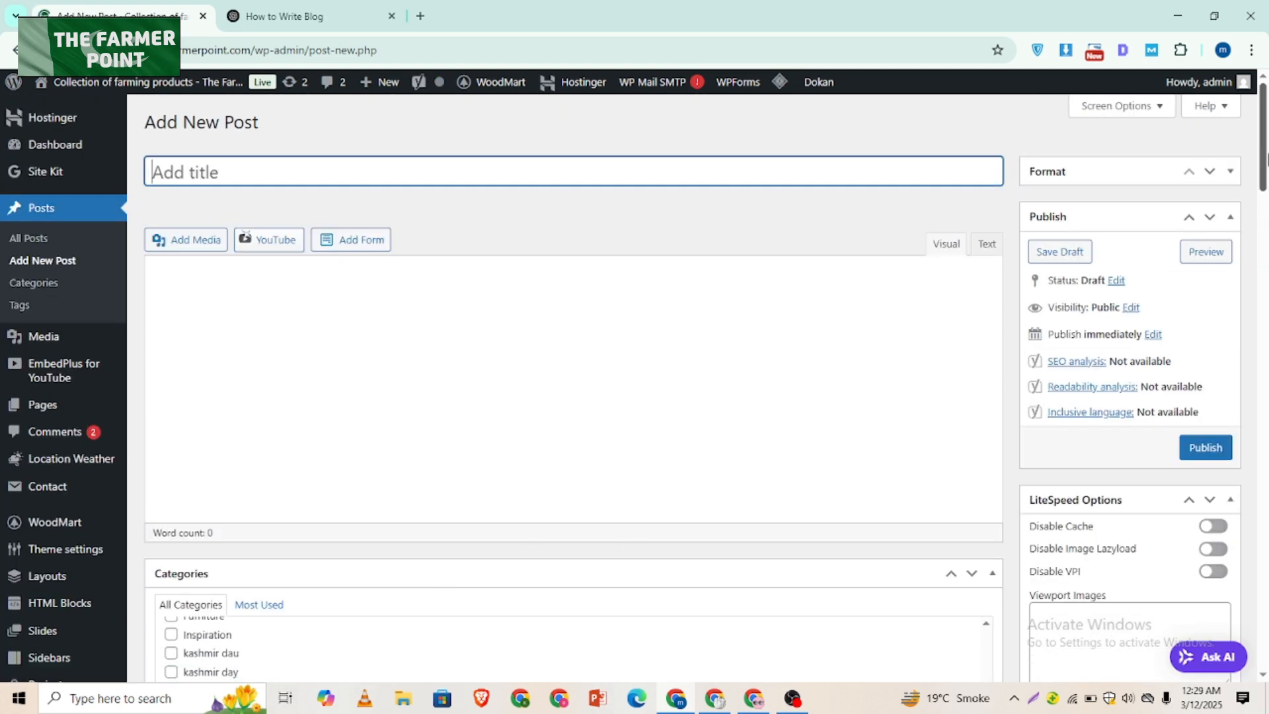
# Step: Examine the new post's Tags and Yoast SEO sections, including focus keyphrase, search appearance, SEO title, slug and meta description
pyautogui.moveTo(1264, 159); pyautogui.dragTo(1265, 243)
pyautogui.scroll(-10, 358, 221)
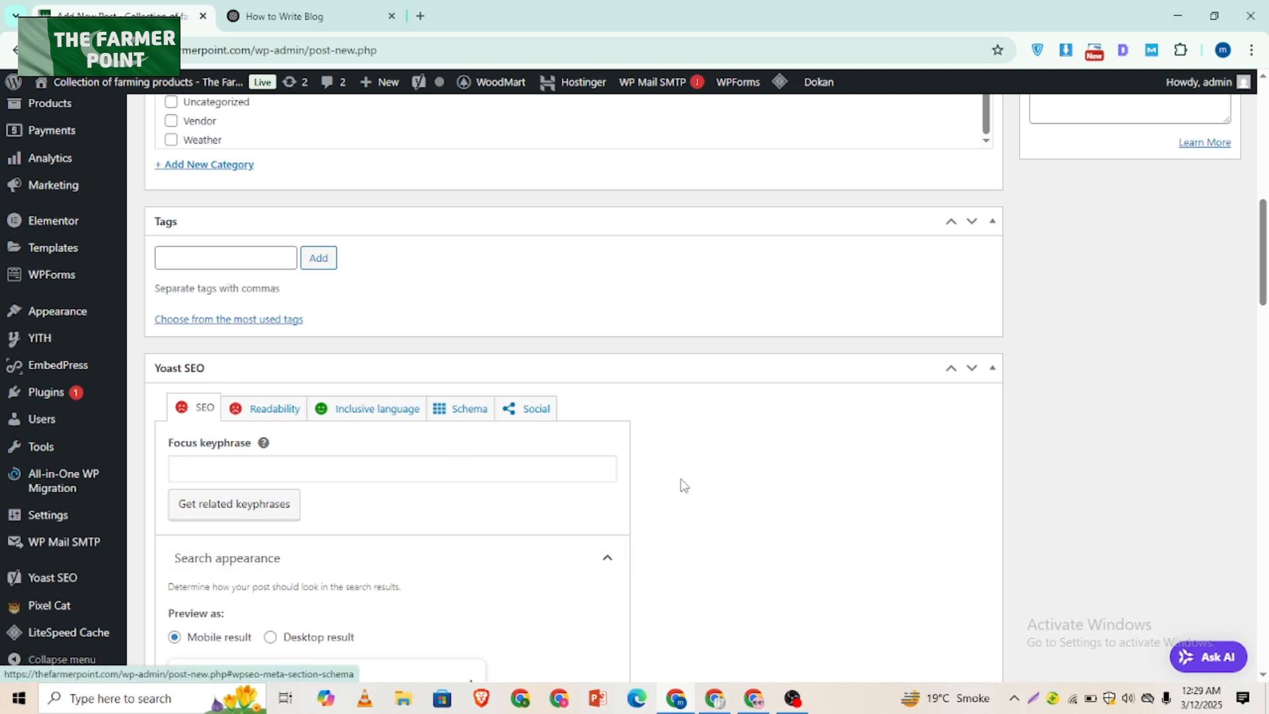
pyautogui.scroll(-1, 696, 484)
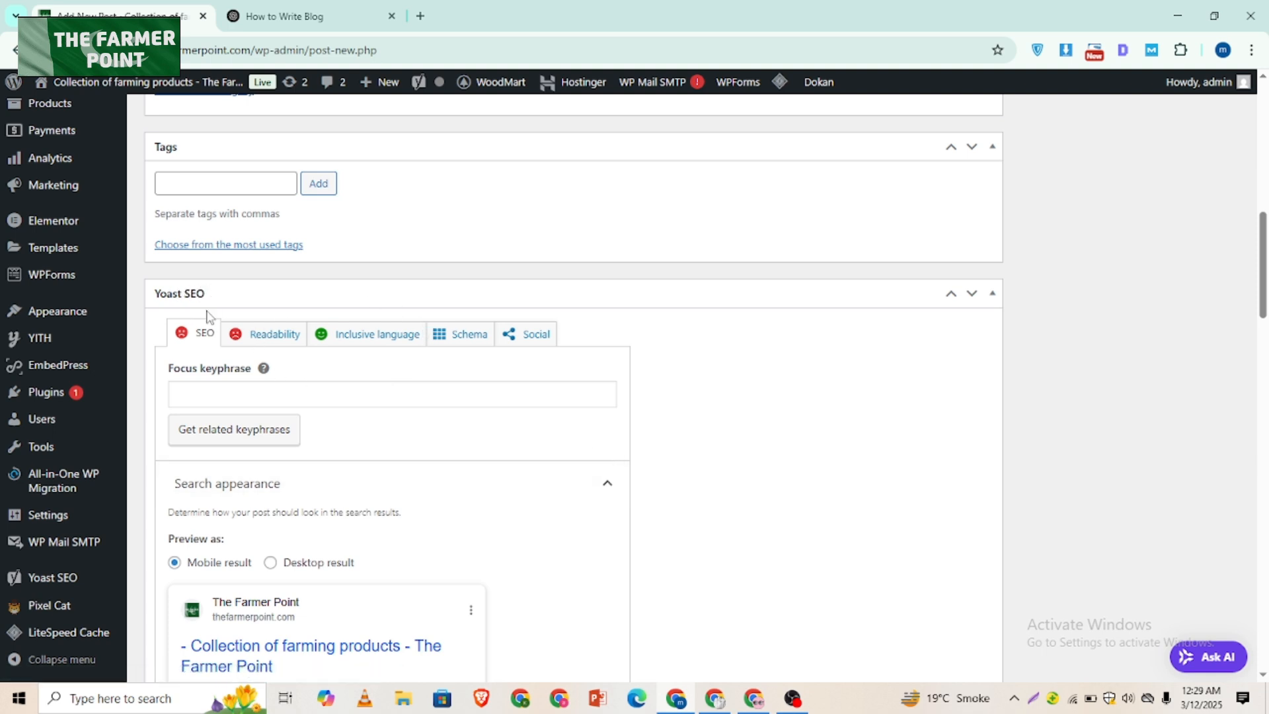
pyautogui.scroll(-2, 783, 522)
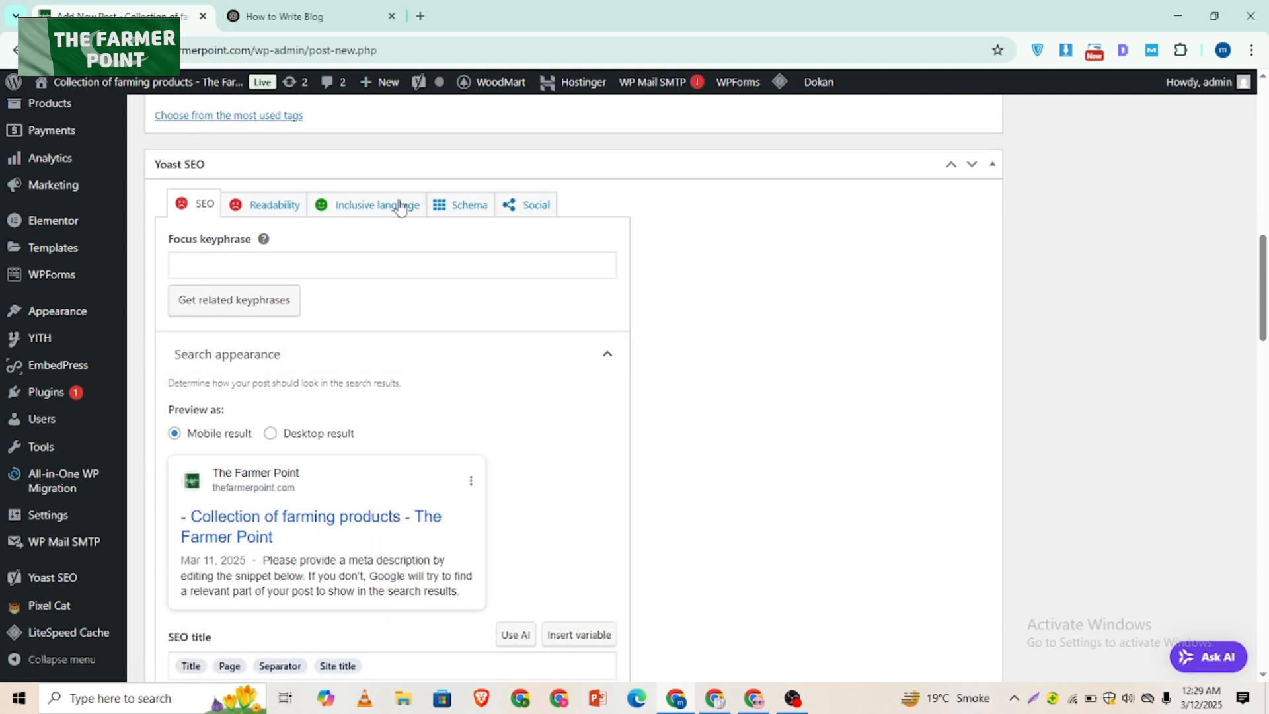
pyautogui.scroll(-10, 553, 521)
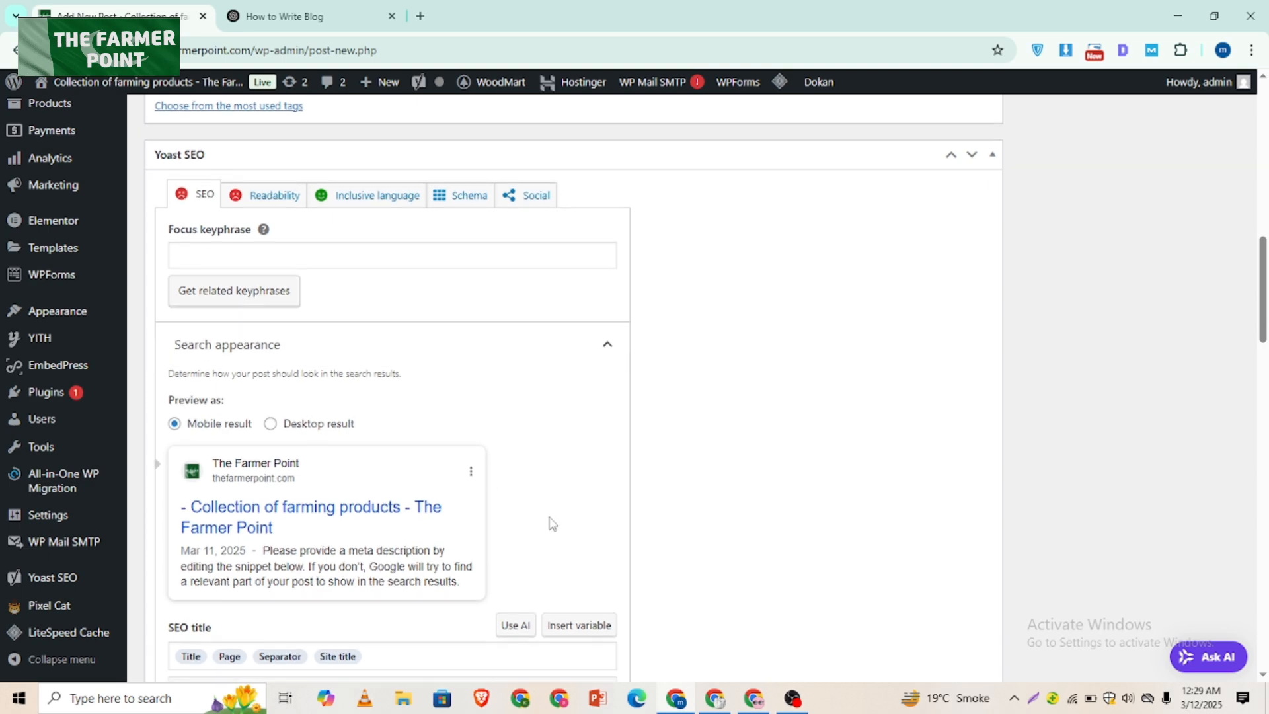
pyautogui.scroll(12, 538, 494)
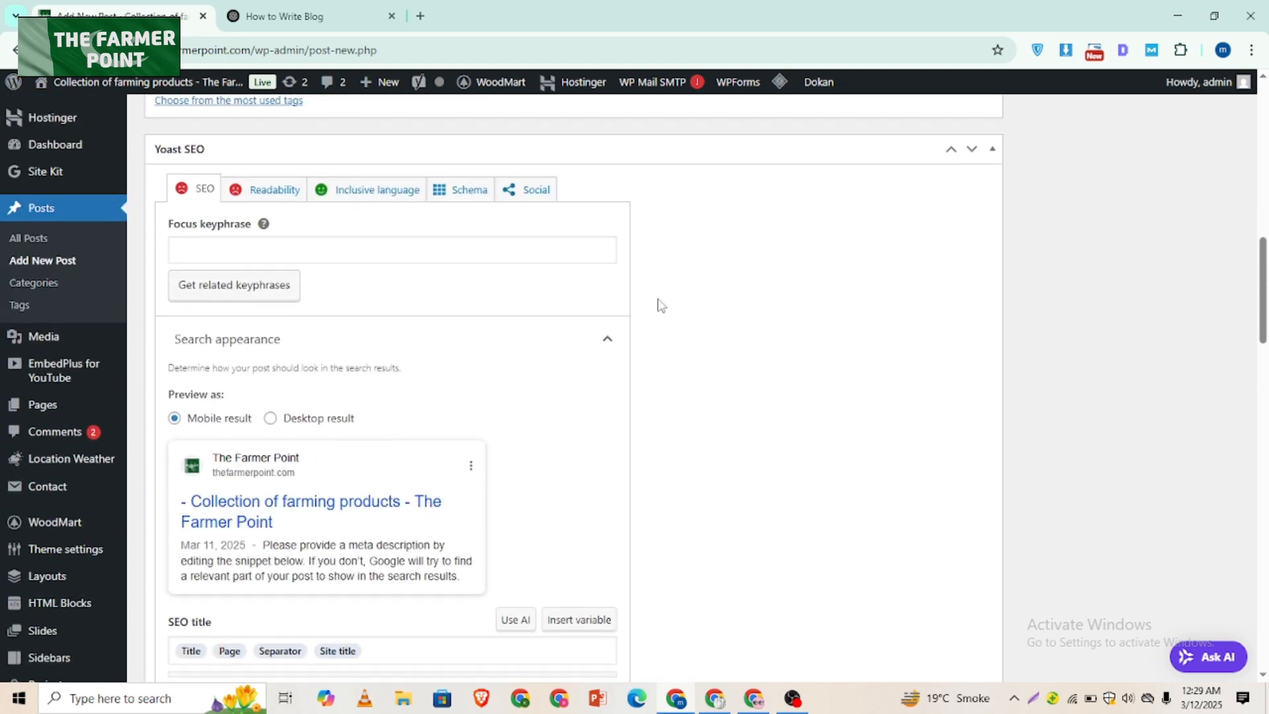
pyautogui.scroll(2, 657, 305)
pyautogui.moveTo(153, 499); pyautogui.dragTo(188, 442)
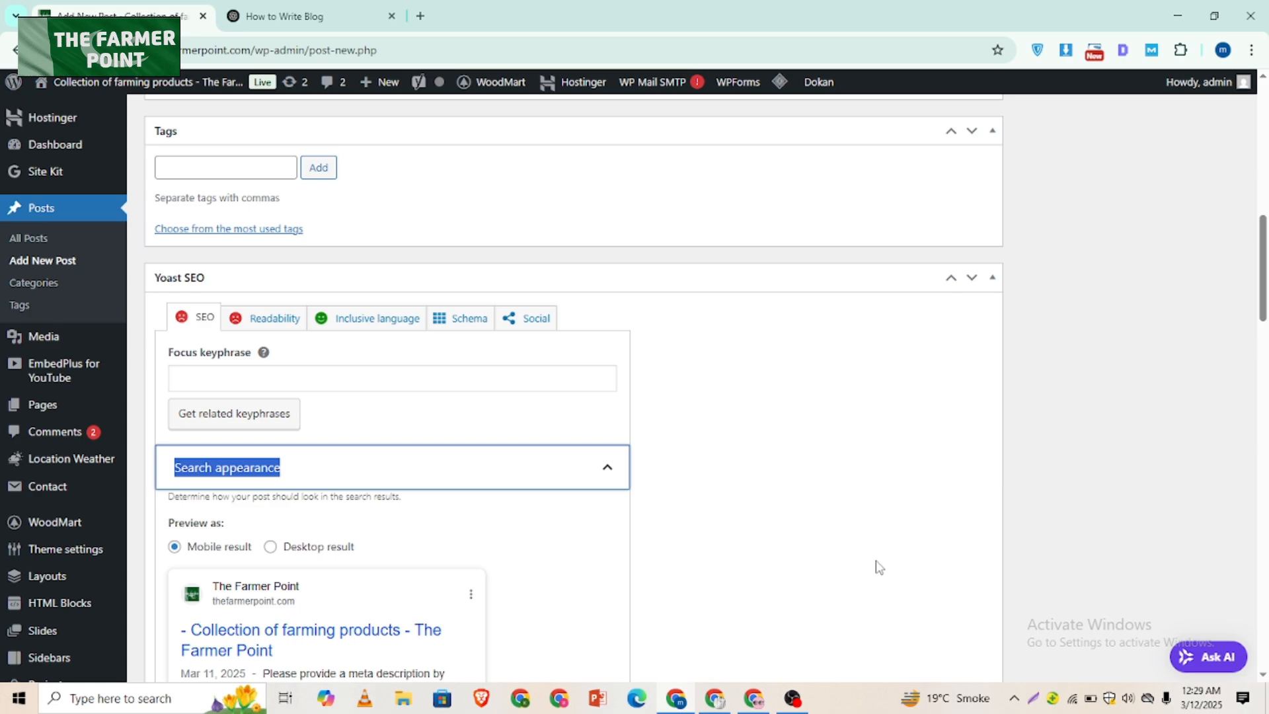
pyautogui.click(864, 502)
pyautogui.scroll(-9, 864, 439)
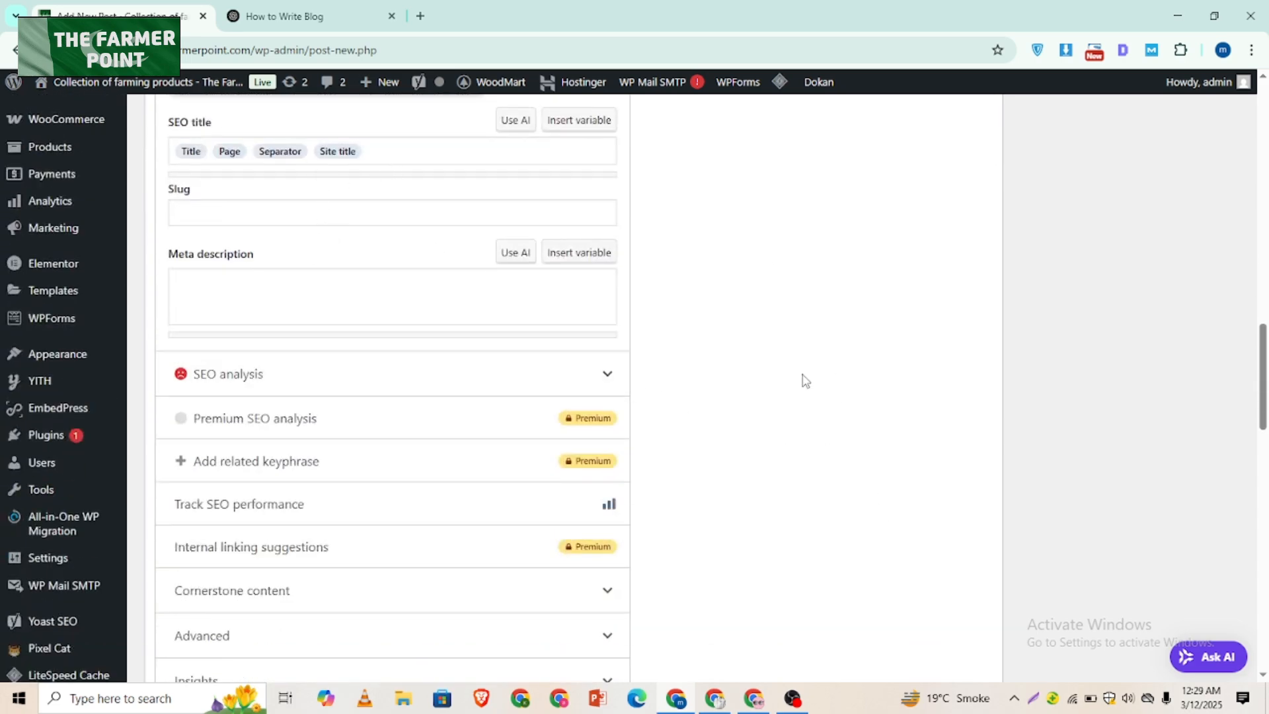
pyautogui.scroll(5, 798, 370)
pyautogui.scroll(15, 798, 369)
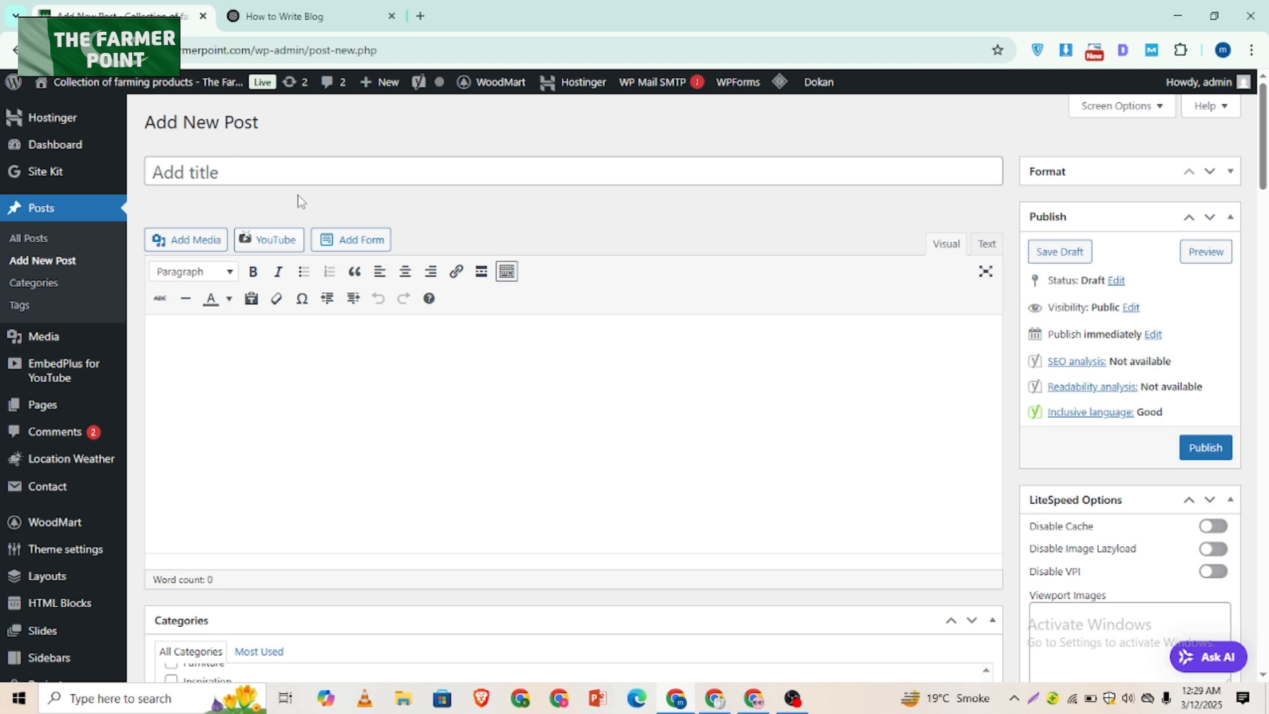
# Step: Switch to the ChatGPT conversation and read through the prompt requesting an SEO-optimized blog article of about 800 words
pyautogui.click(370, 9)
pyautogui.click(175, 9)
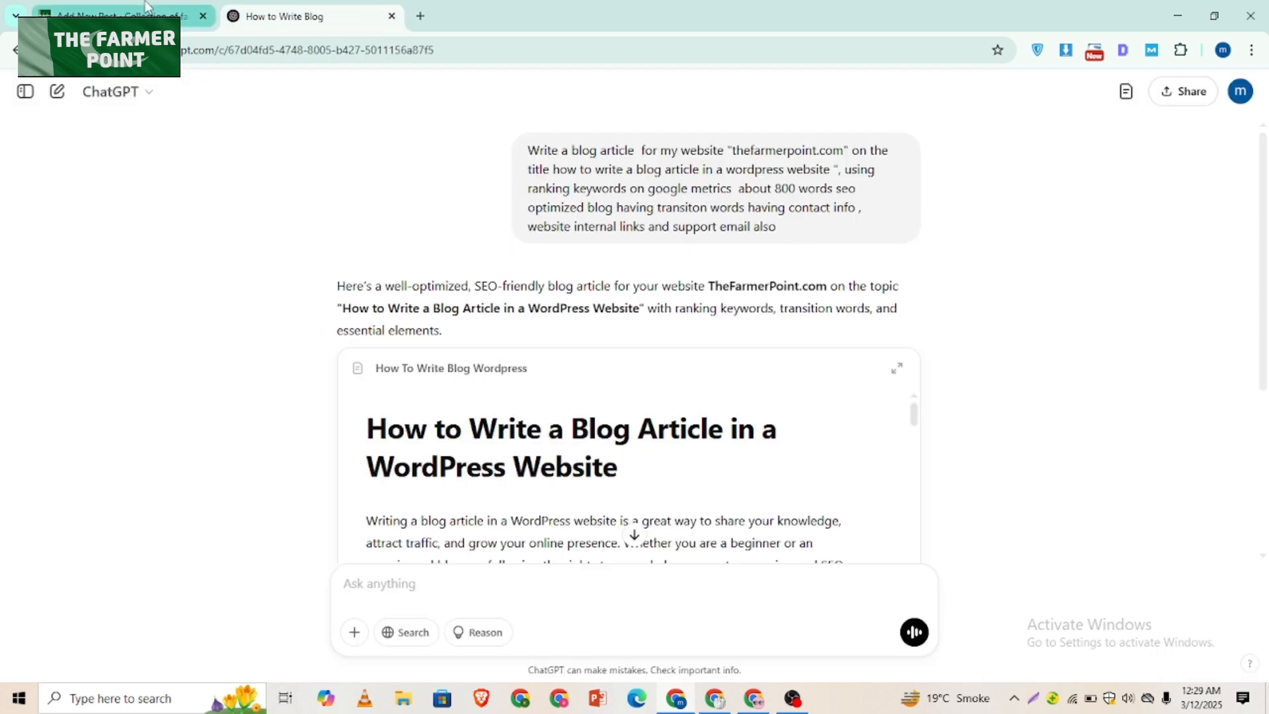
pyautogui.click(242, 7)
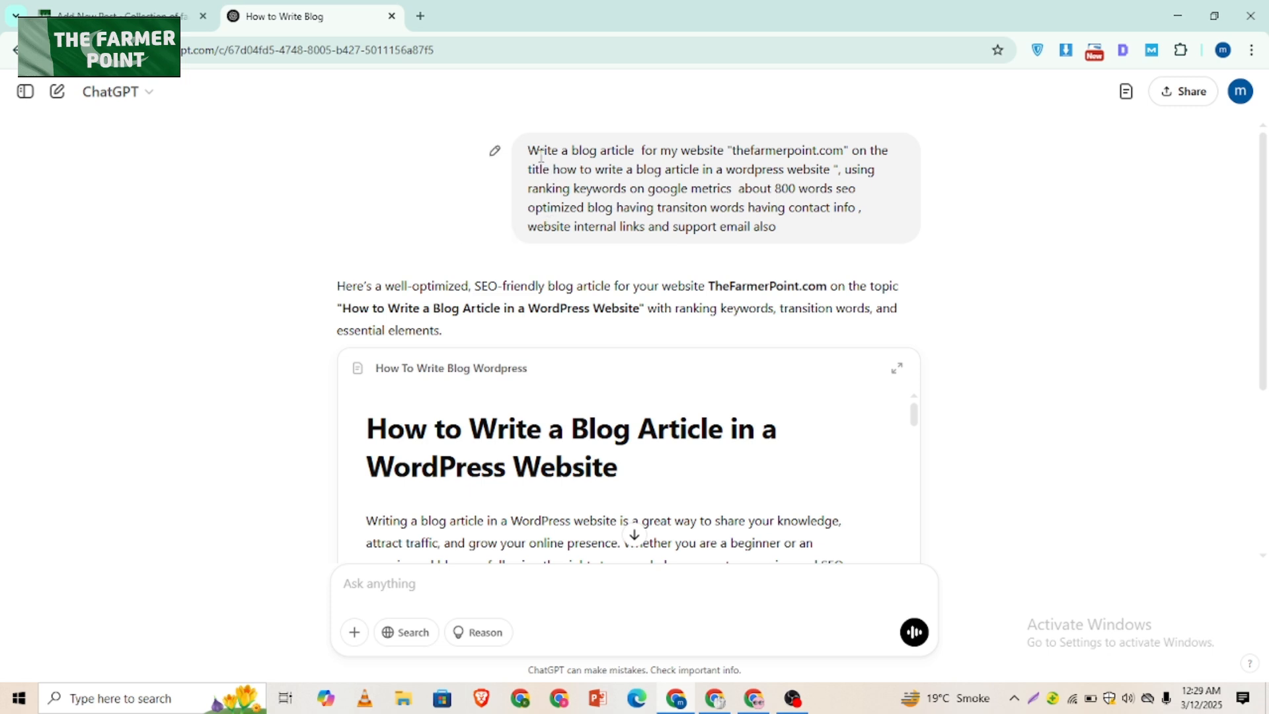
pyautogui.moveTo(525, 154); pyautogui.dragTo(835, 165)
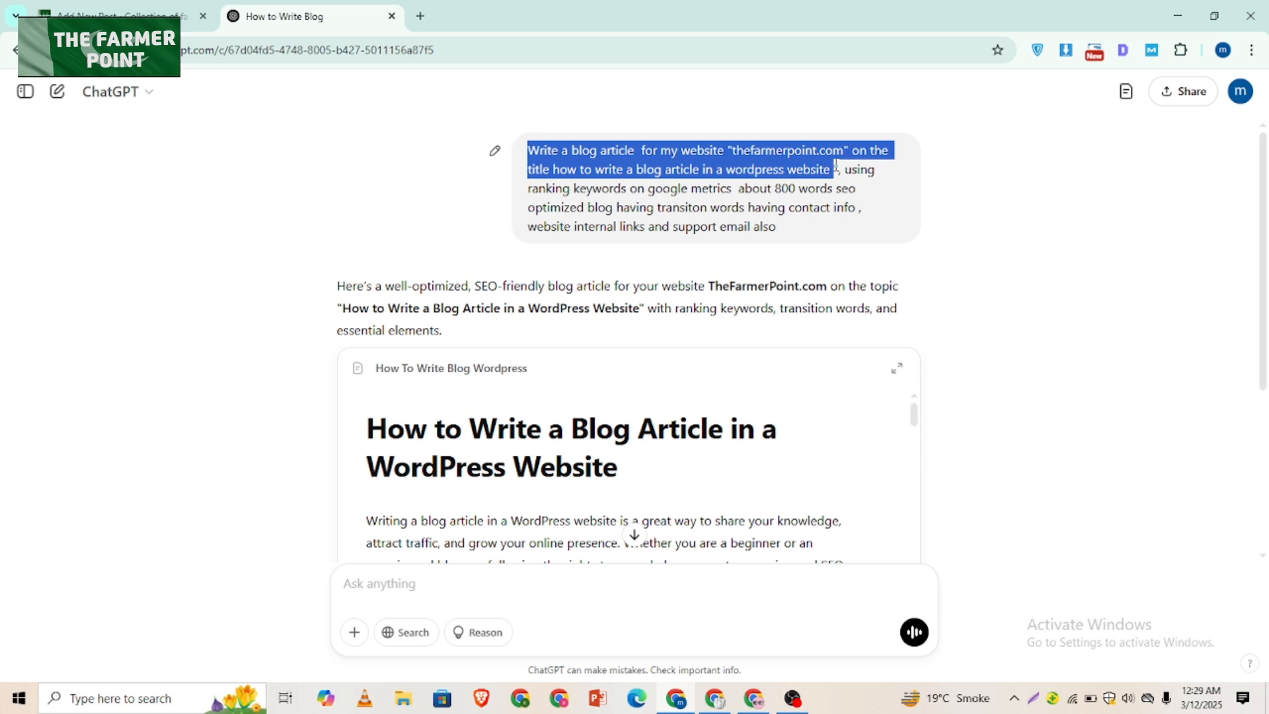
pyautogui.moveTo(835, 166); pyautogui.dragTo(740, 194)
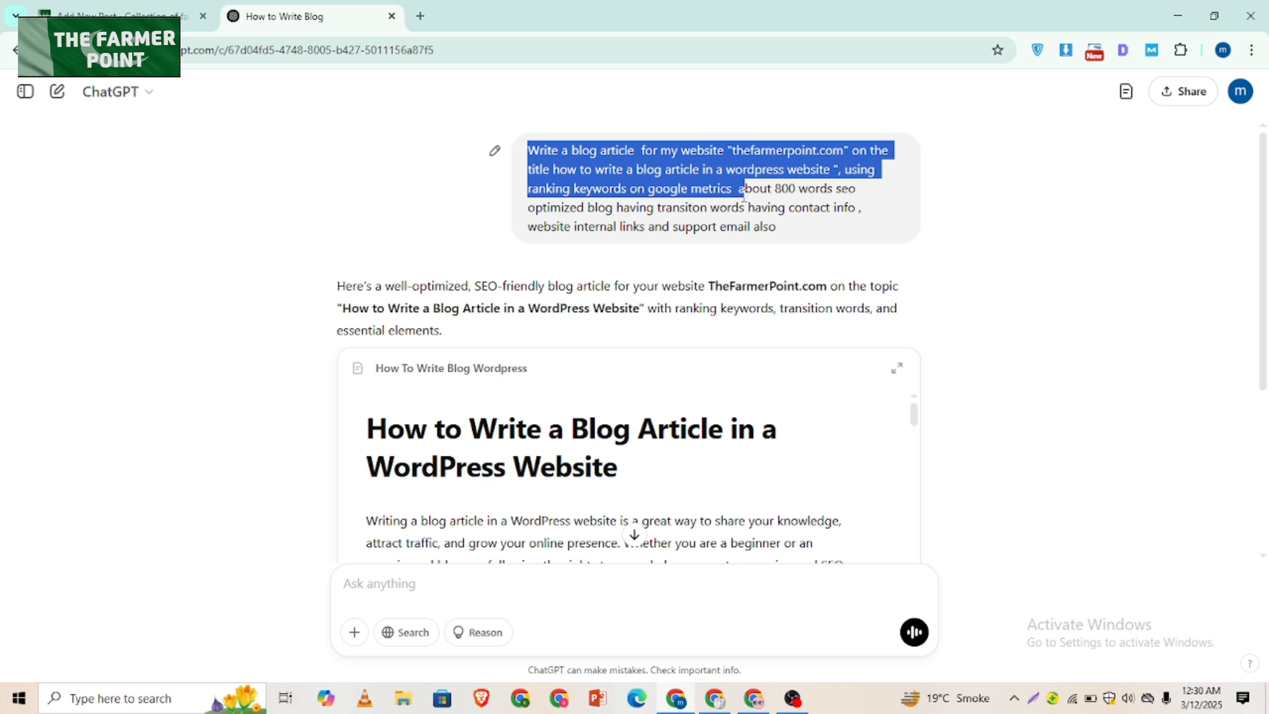
pyautogui.moveTo(745, 192); pyautogui.dragTo(818, 188)
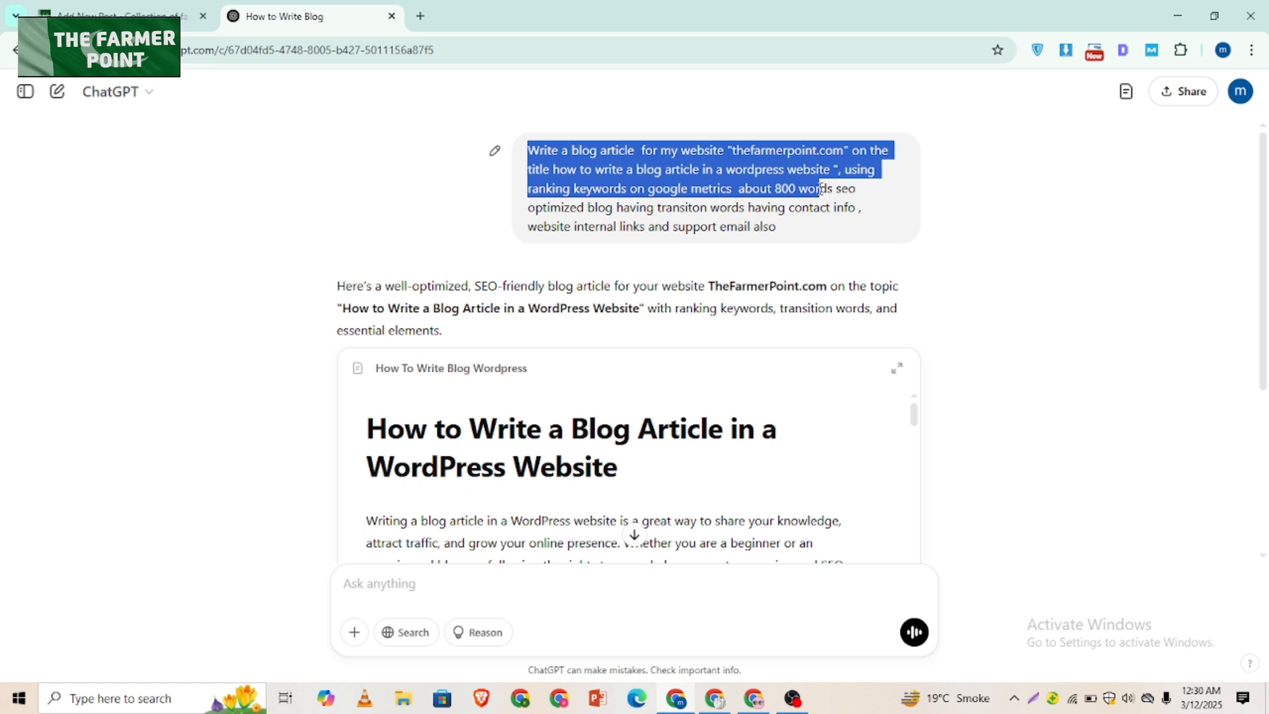
pyautogui.moveTo(820, 190); pyautogui.dragTo(597, 209)
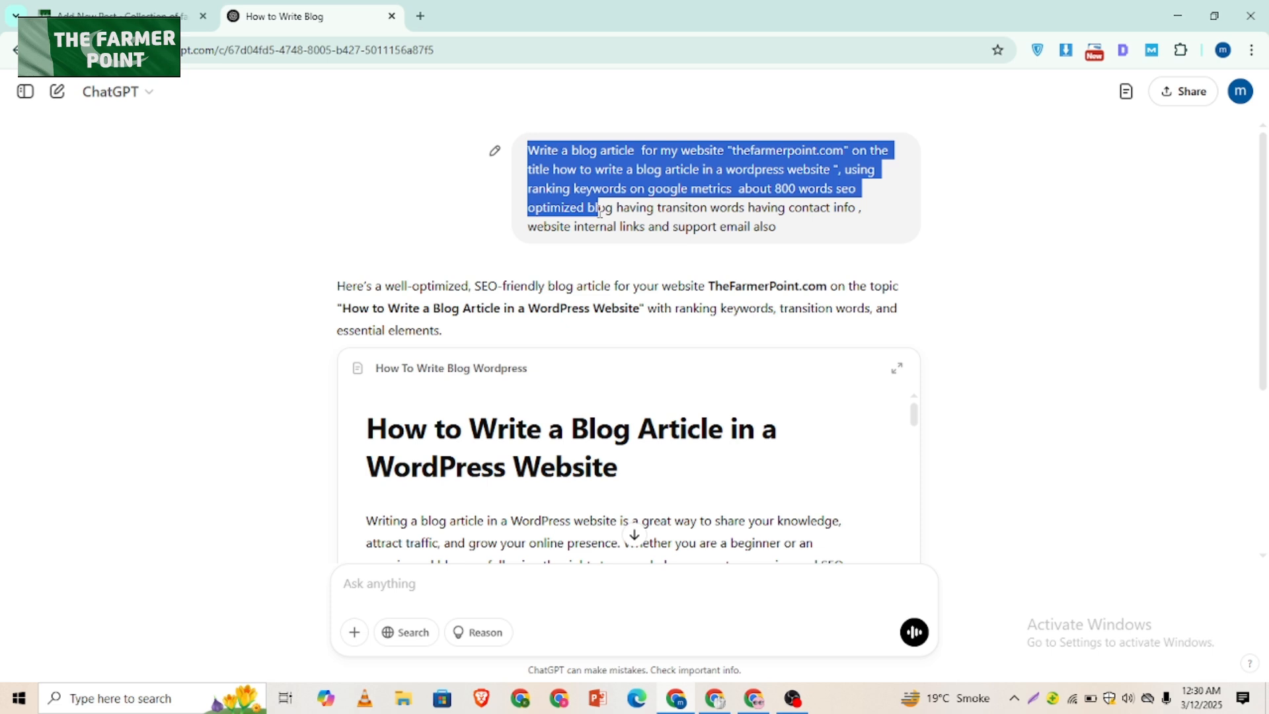
pyautogui.moveTo(599, 210); pyautogui.dragTo(756, 207)
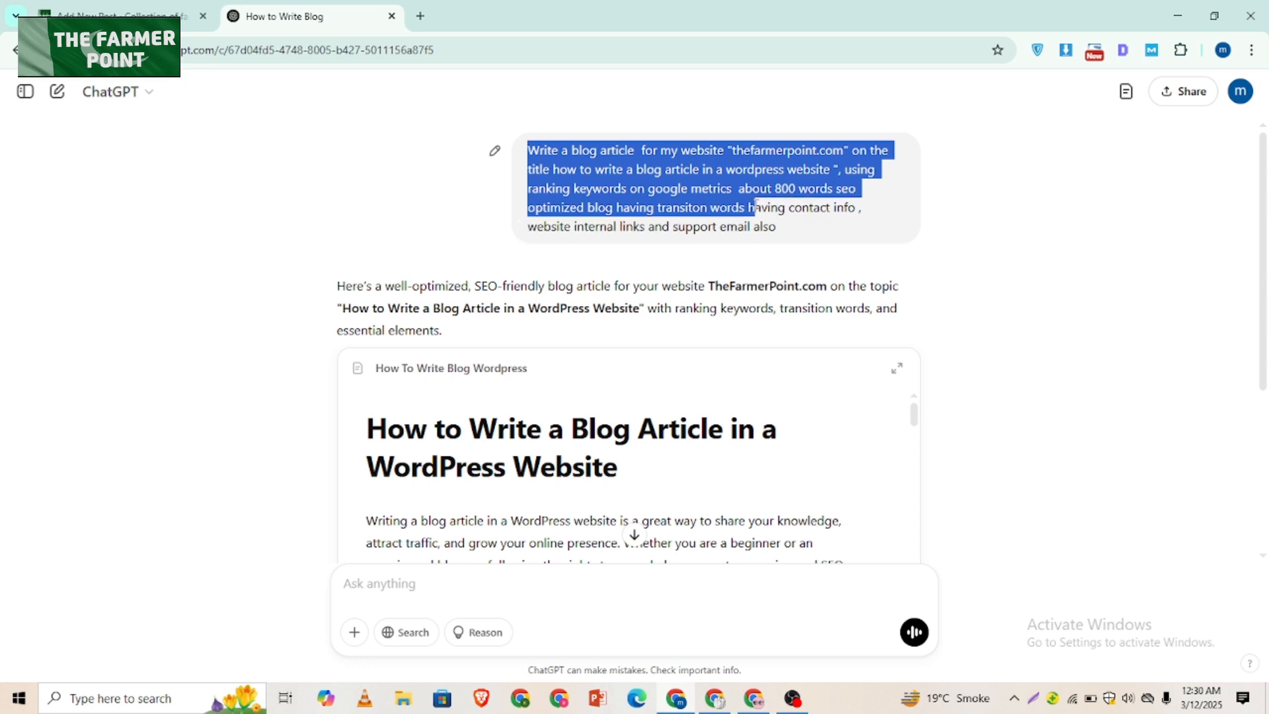
pyautogui.moveTo(756, 207); pyautogui.dragTo(751, 209)
pyautogui.moveTo(751, 209); pyautogui.dragTo(700, 235)
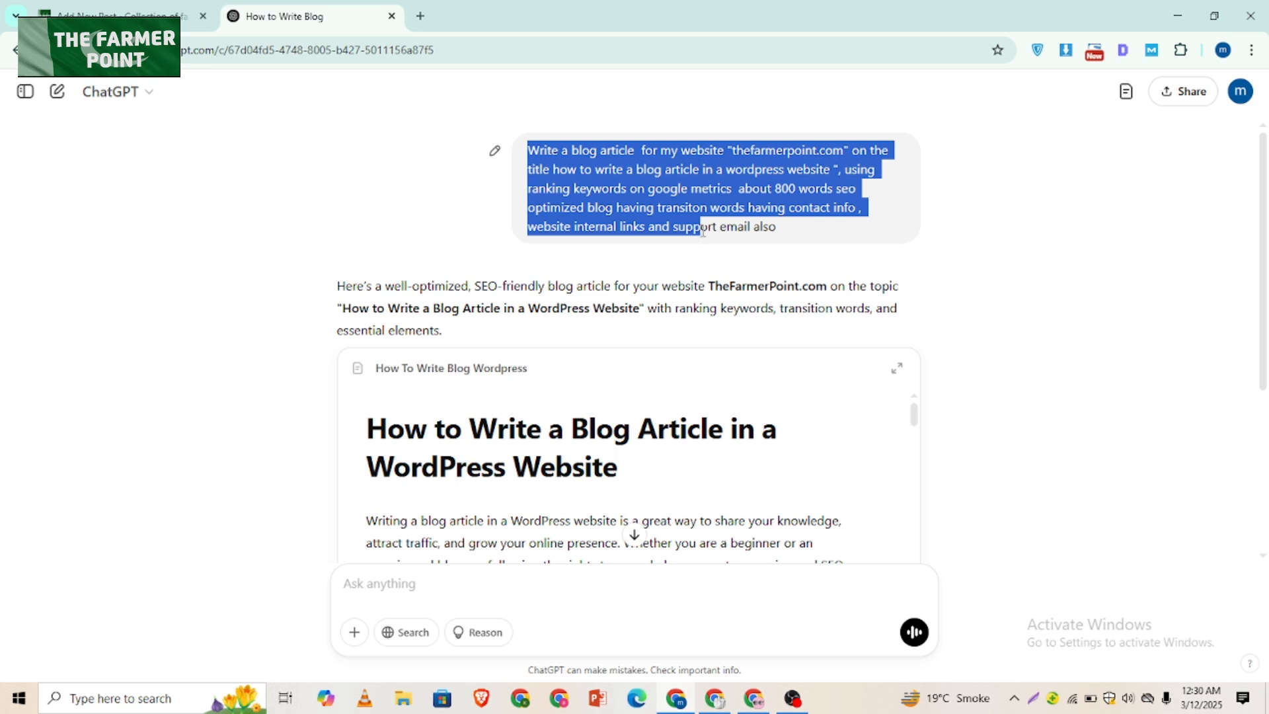
pyautogui.moveTo(702, 231); pyautogui.dragTo(786, 231)
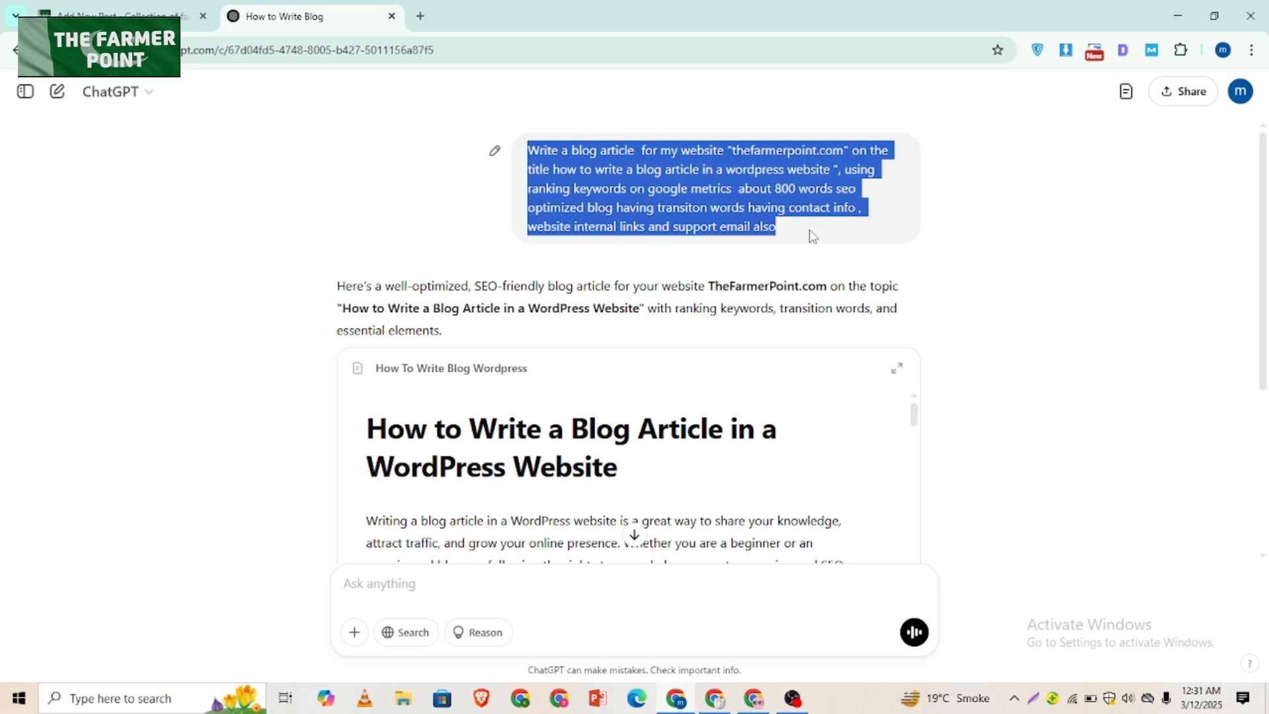
pyautogui.moveTo(779, 226); pyautogui.dragTo(528, 154)
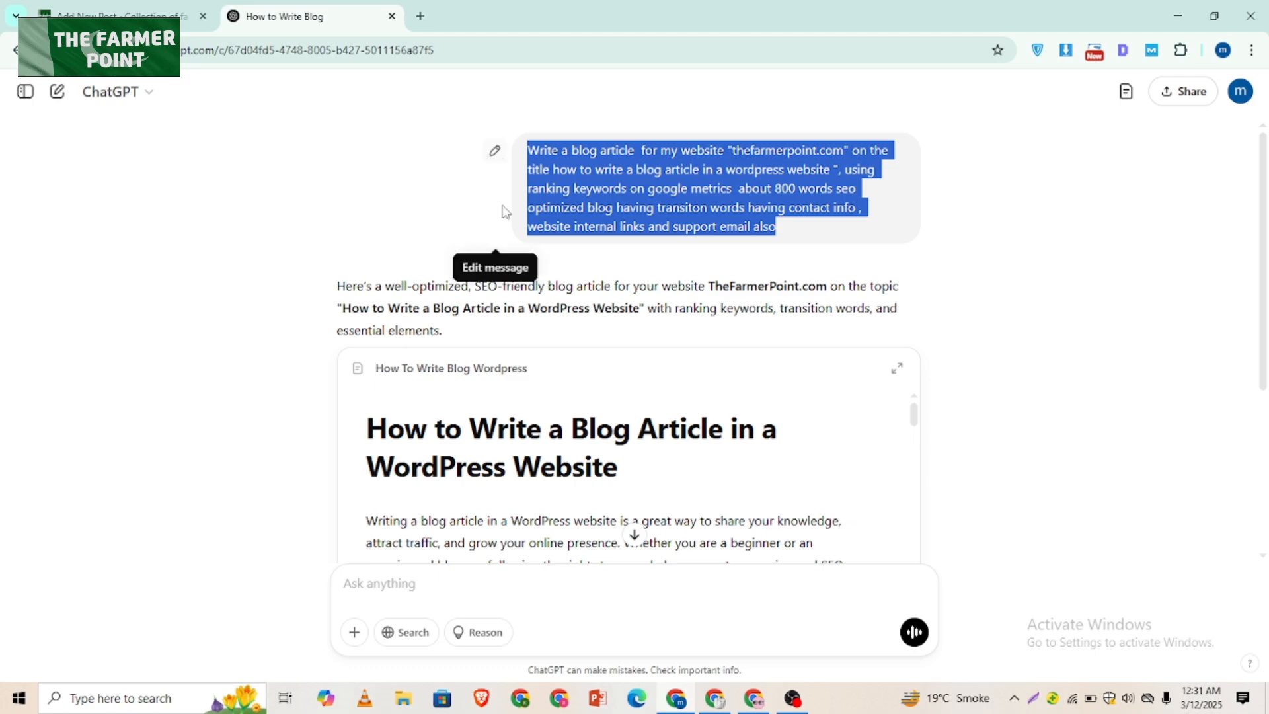
# Step: Open the generated "How To Write Blog Wordpress" article in the expanded view and review it through to the conclusion
pyautogui.click(901, 369)
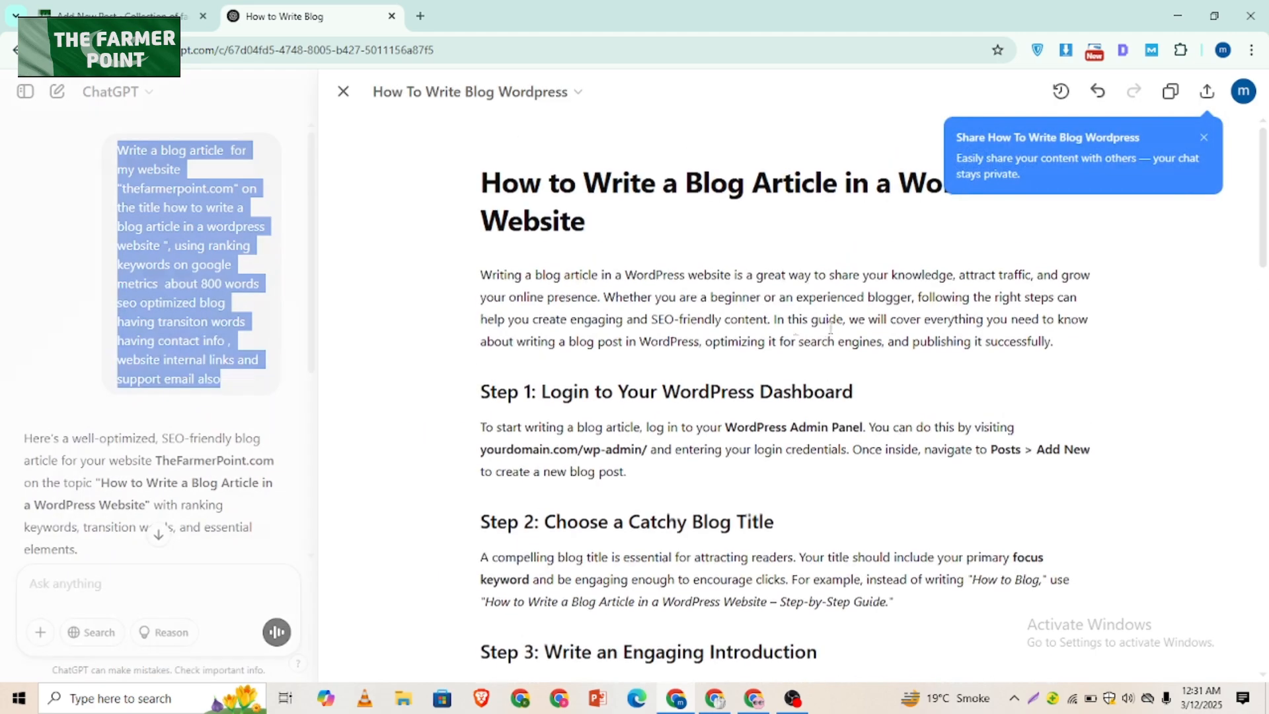
pyautogui.scroll(-20, 845, 374)
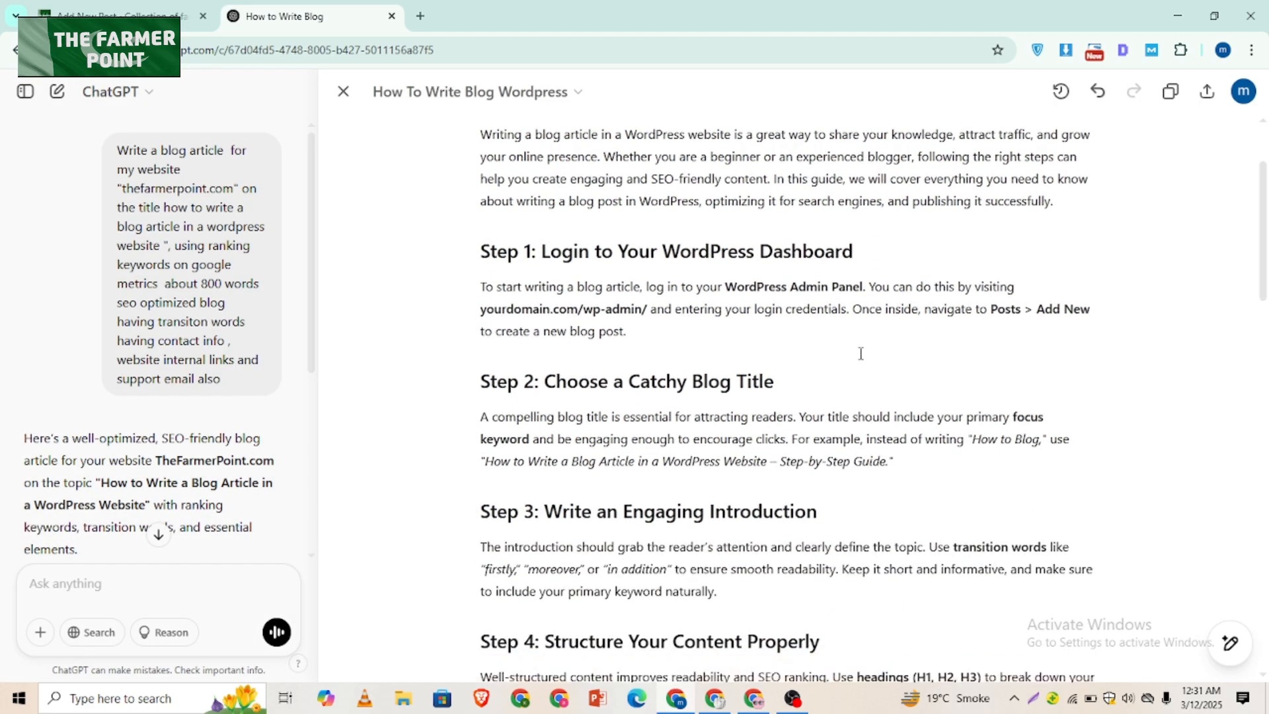
pyautogui.scroll(-5, 844, 328)
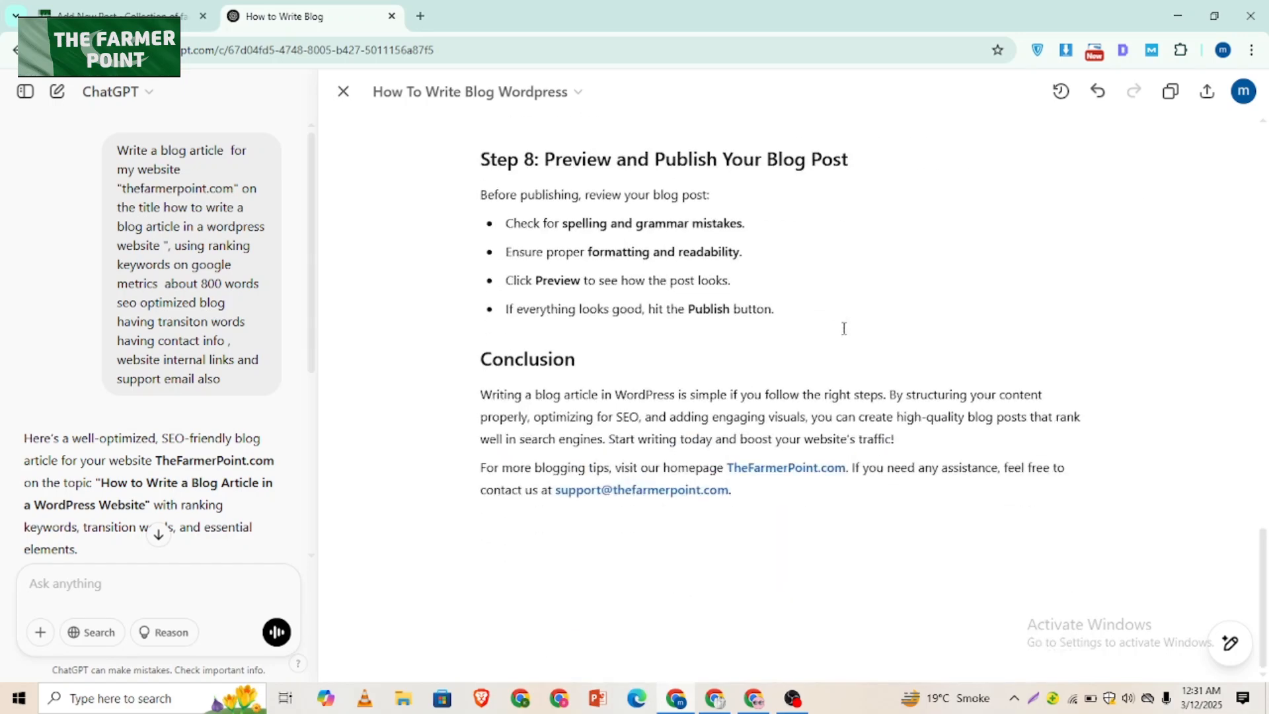
pyautogui.scroll(20, 840, 324)
pyautogui.scroll(8, 837, 320)
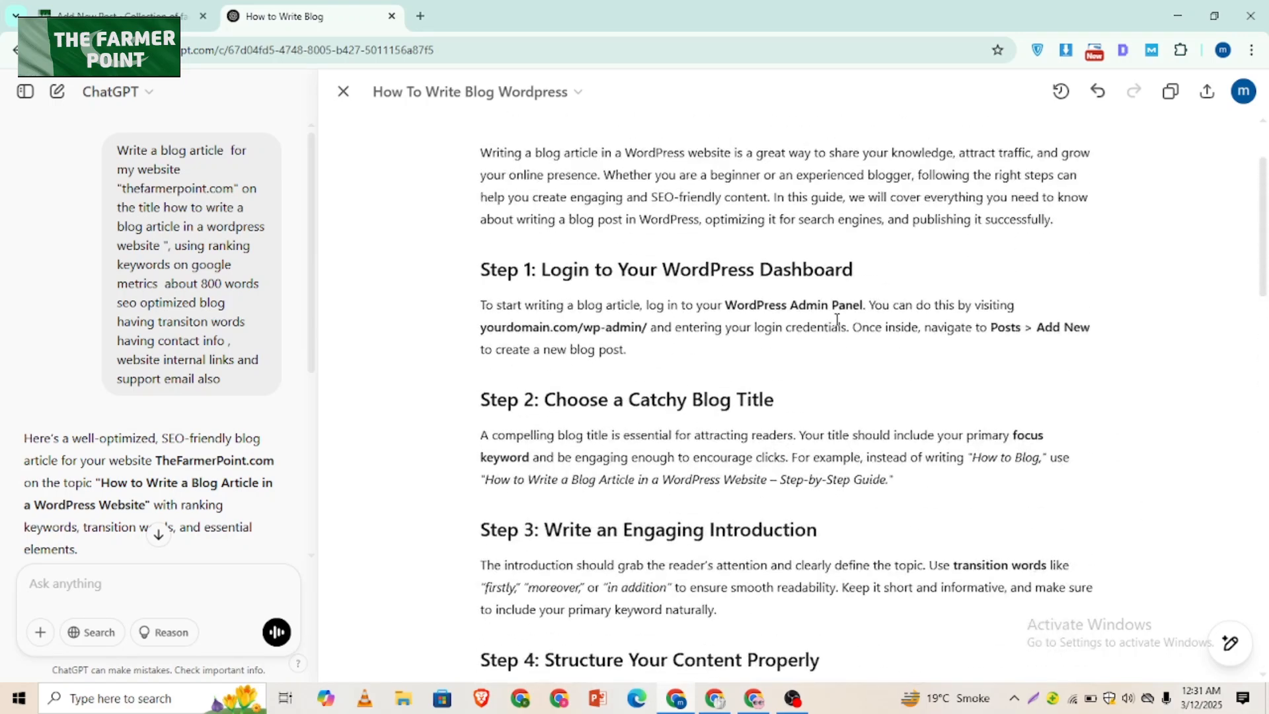
# Step: Copy the article heading "How to Write a Blog Article in a WordPress Website" from ChatGPT into the new WordPress post's title
pyautogui.tripleClick(646, 195)
pyautogui.hotkey('ctrl', 'c')
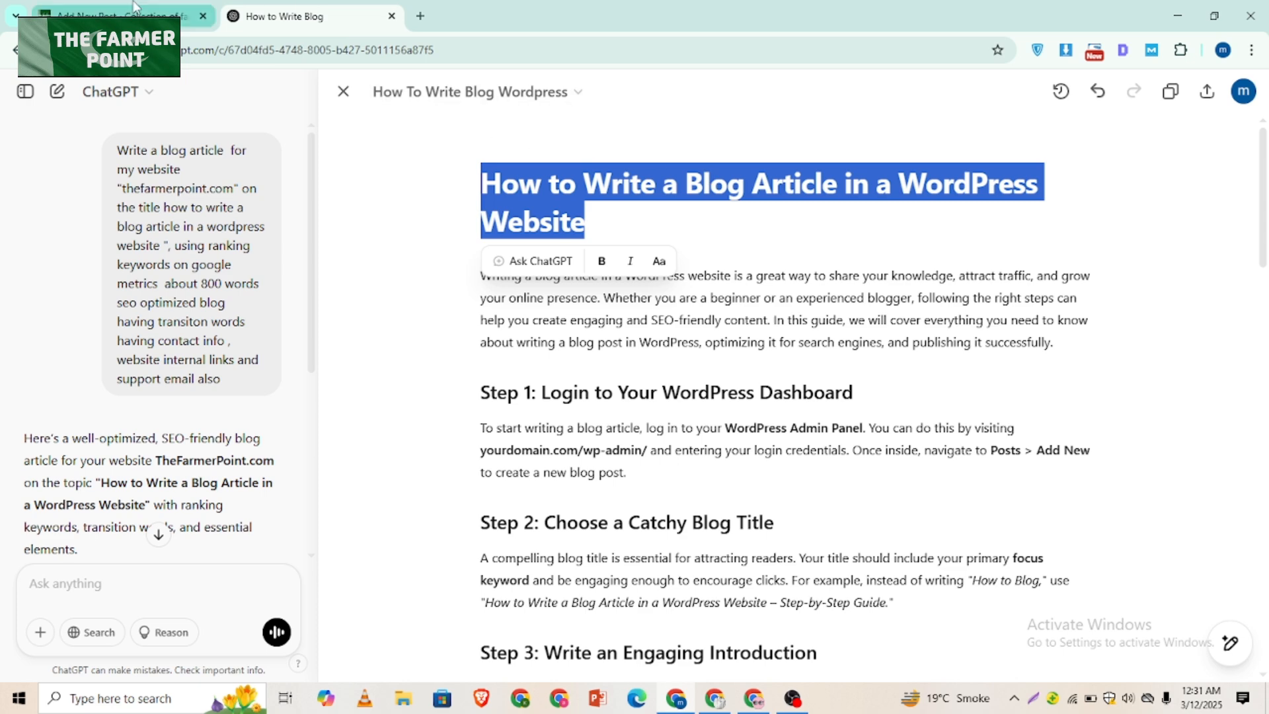
pyautogui.click(112, 16)
pyautogui.click(479, 167)
pyautogui.hotkey('ctrl', 'v')
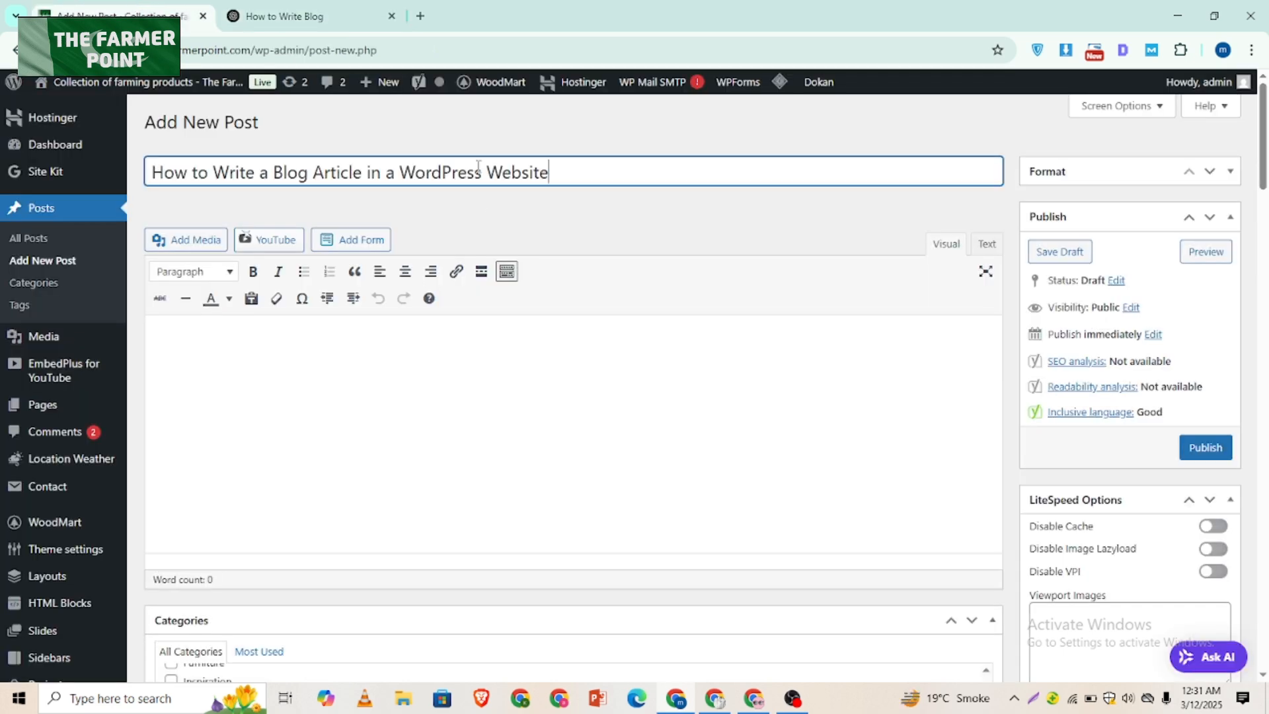
# Step: Copy the ChatGPT article's text from the introduction through the conclusion into the WordPress post's content area
pyautogui.click(453, 365)
pyautogui.click(284, 15)
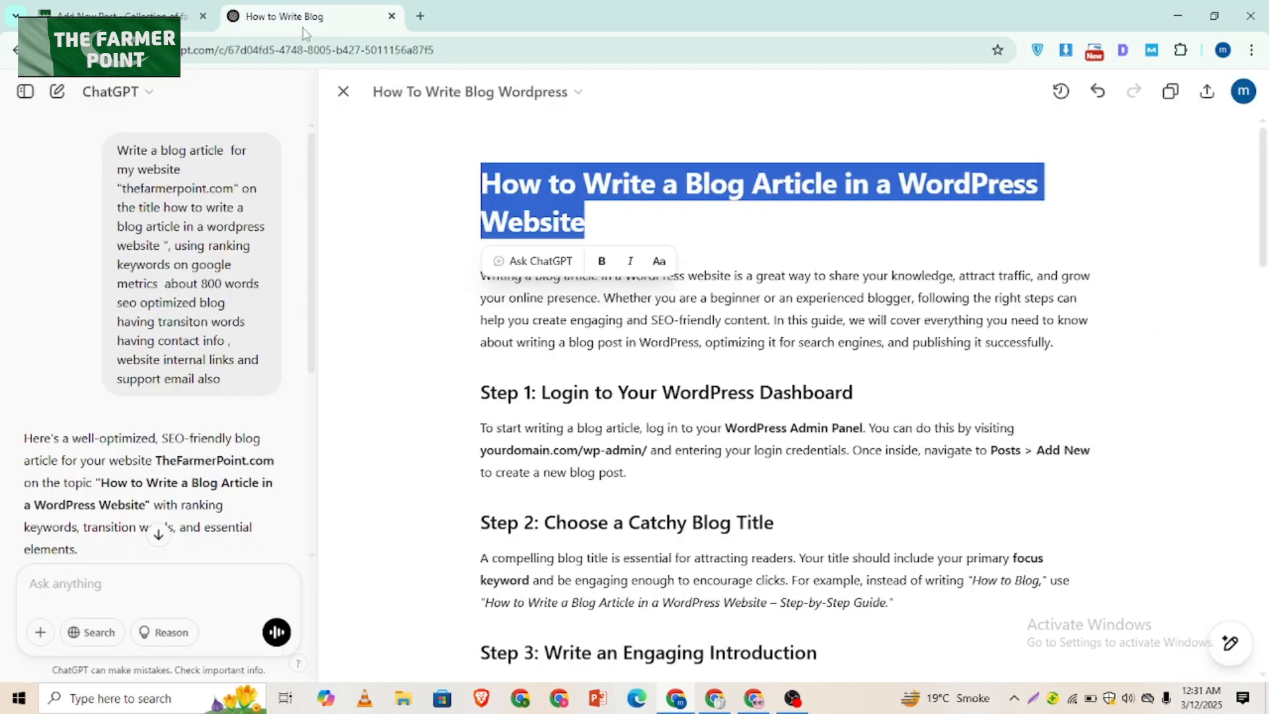
pyautogui.click(482, 277)
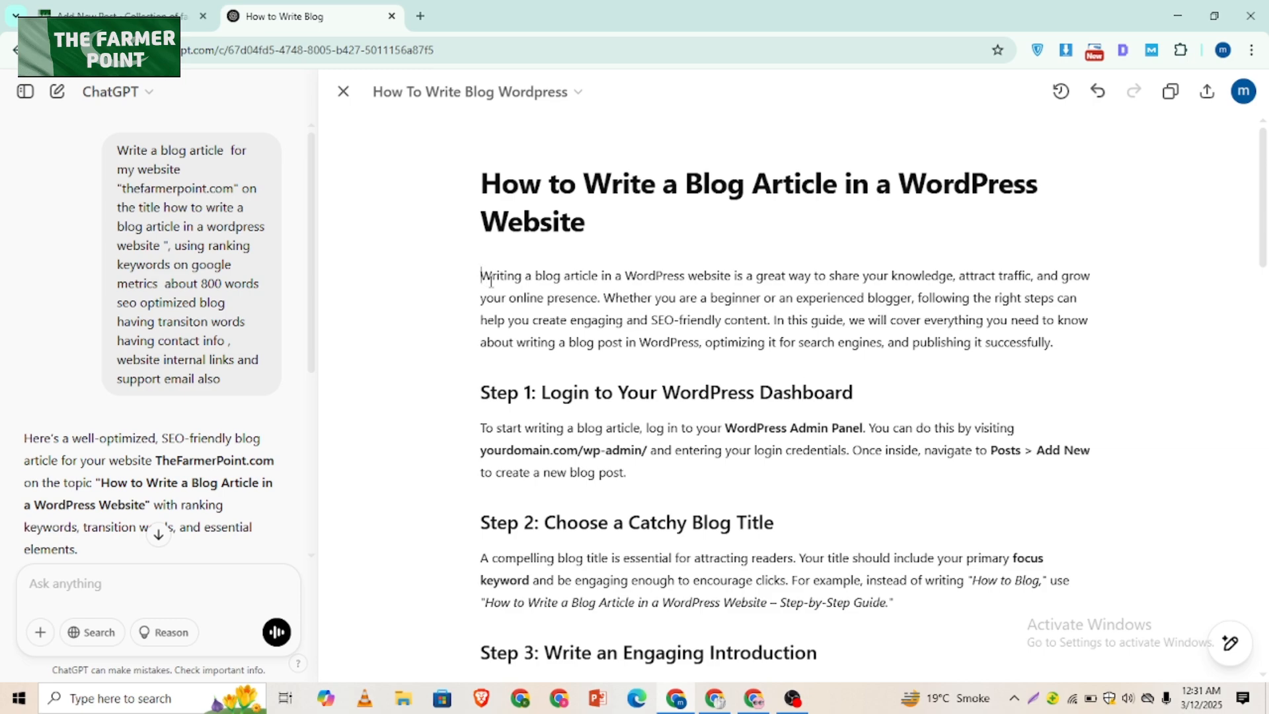
pyautogui.moveTo(488, 283); pyautogui.dragTo(735, 617)
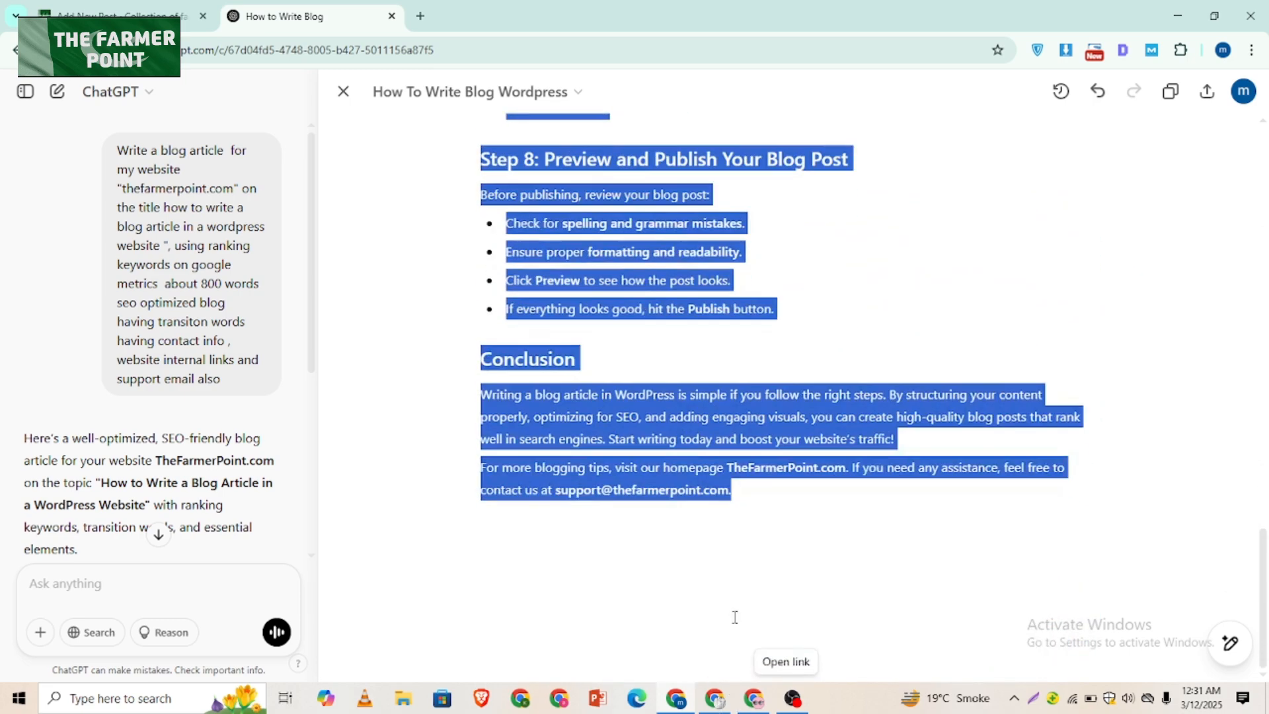
pyautogui.moveTo(747, 495); pyautogui.dragTo(748, 495)
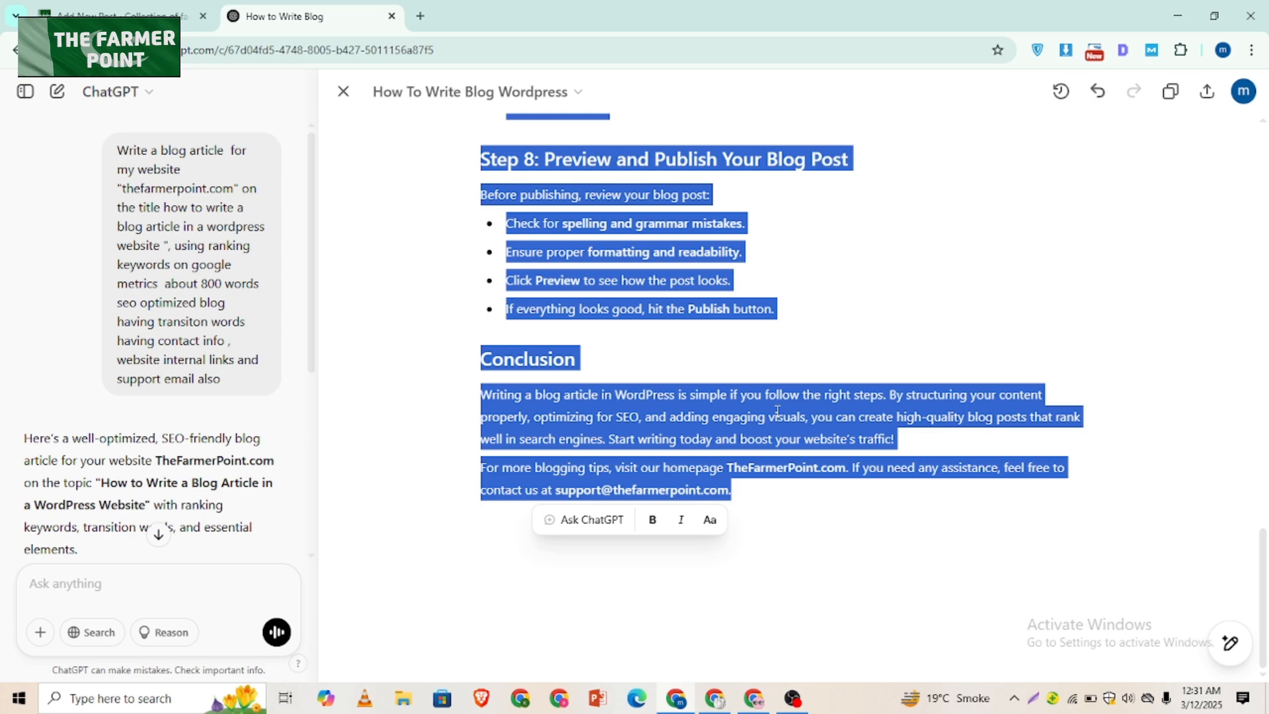
pyautogui.click(191, 4)
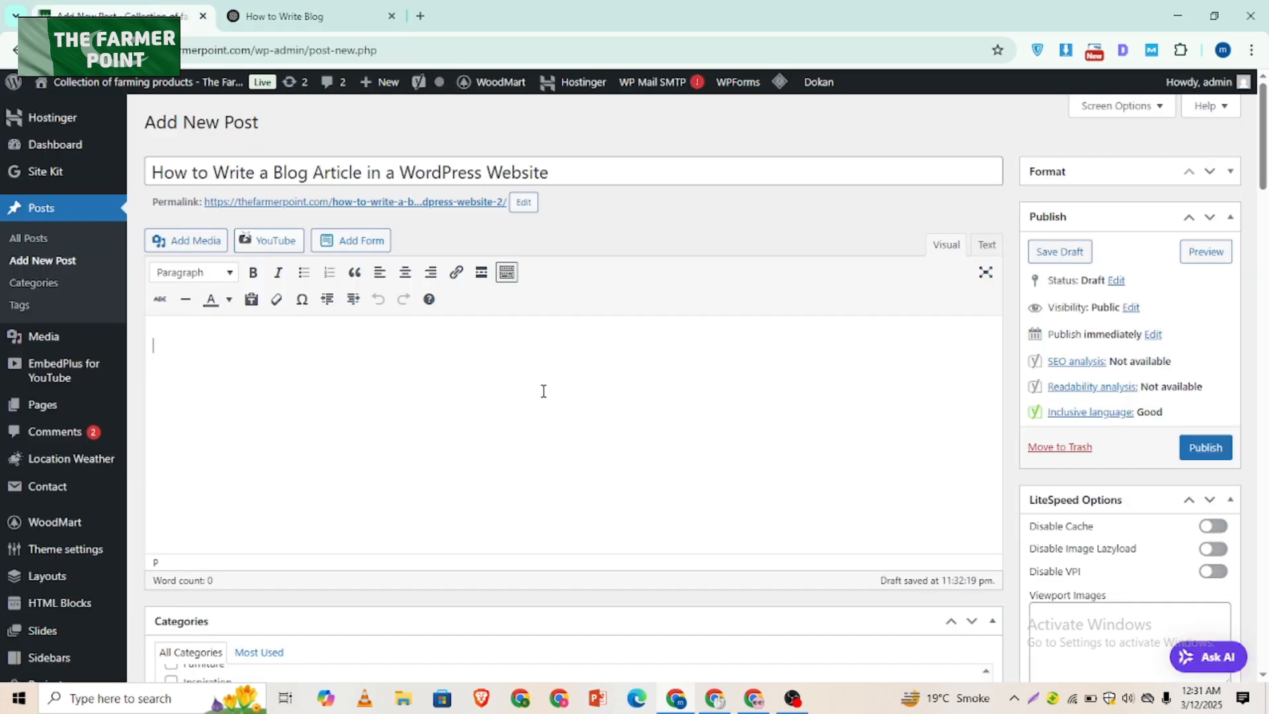
pyautogui.hotkey('ctrl', 'v')
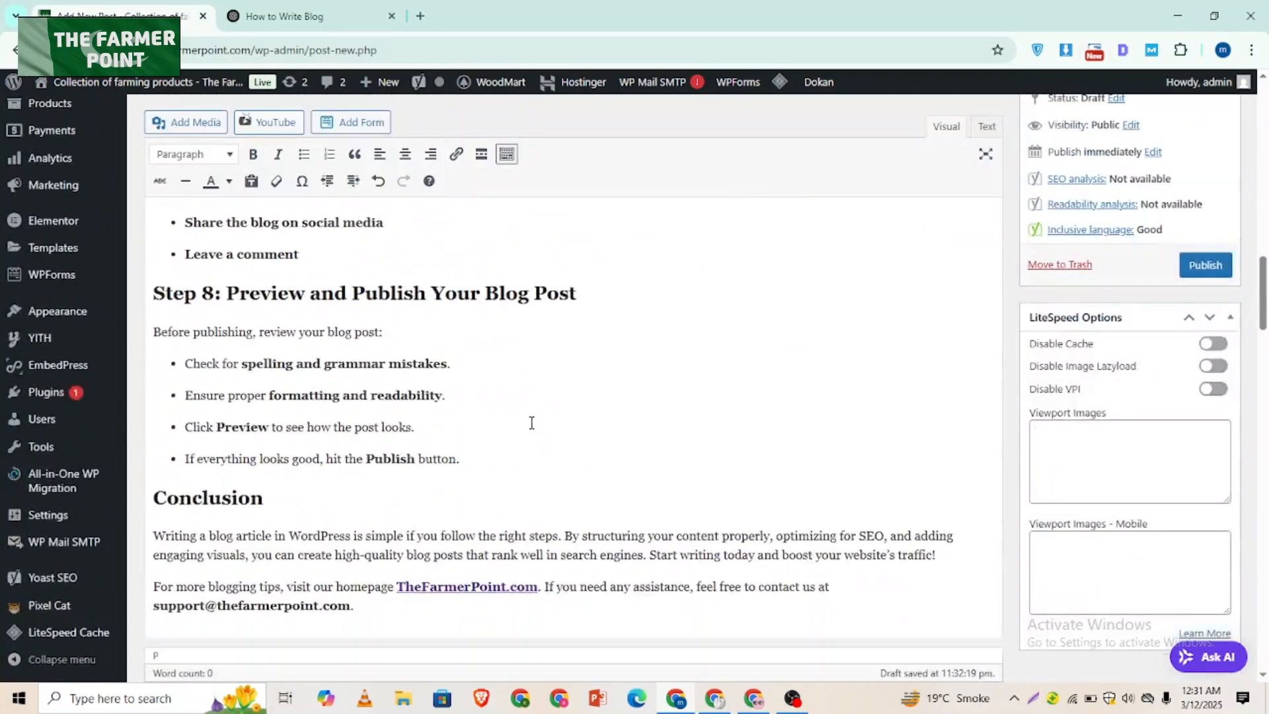
# Step: Check the end of the pasted article against the ChatGPT version and assign the post to the Blog post category
pyautogui.scroll(-2, 537, 435)
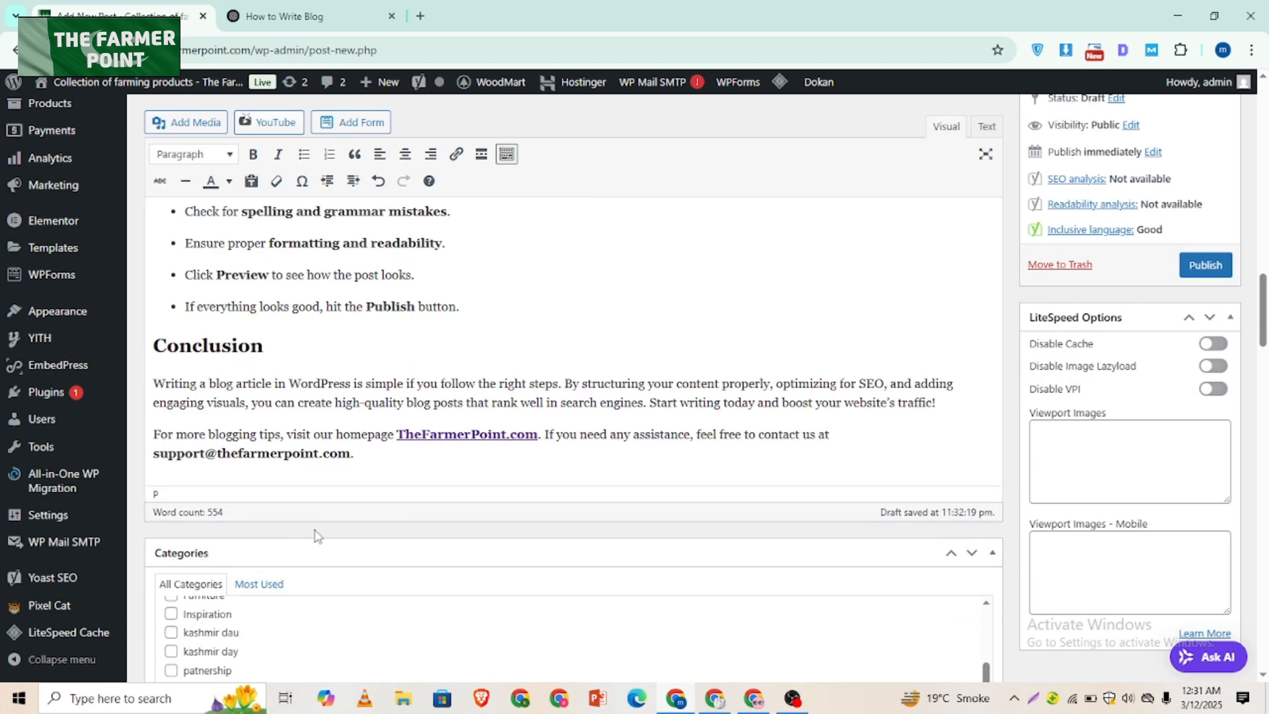
pyautogui.click(291, 16)
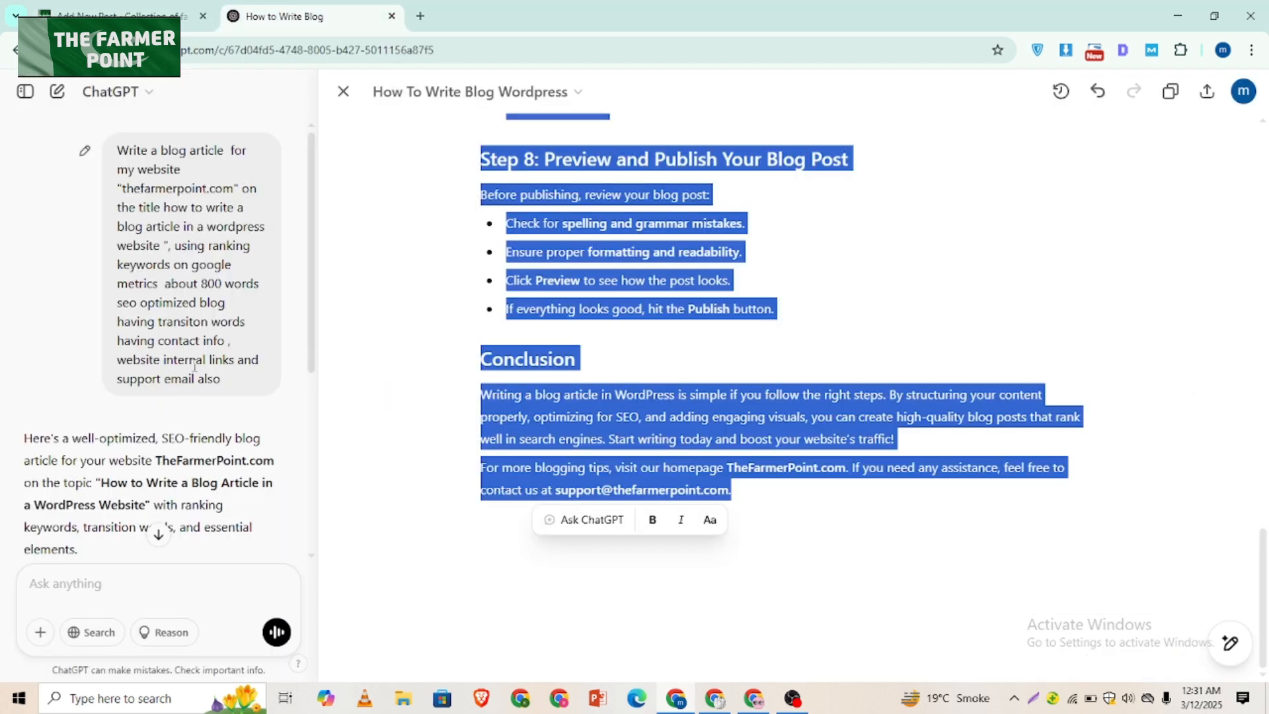
pyautogui.click(119, 15)
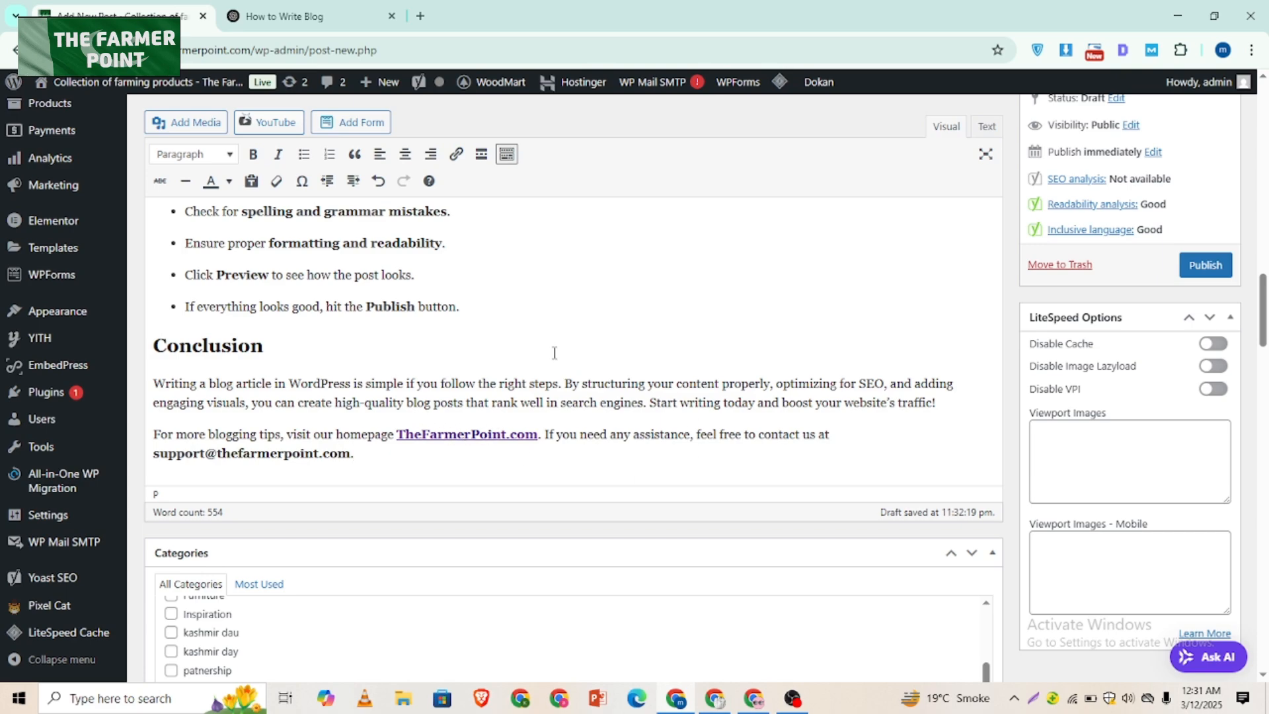
pyautogui.scroll(10, 554, 353)
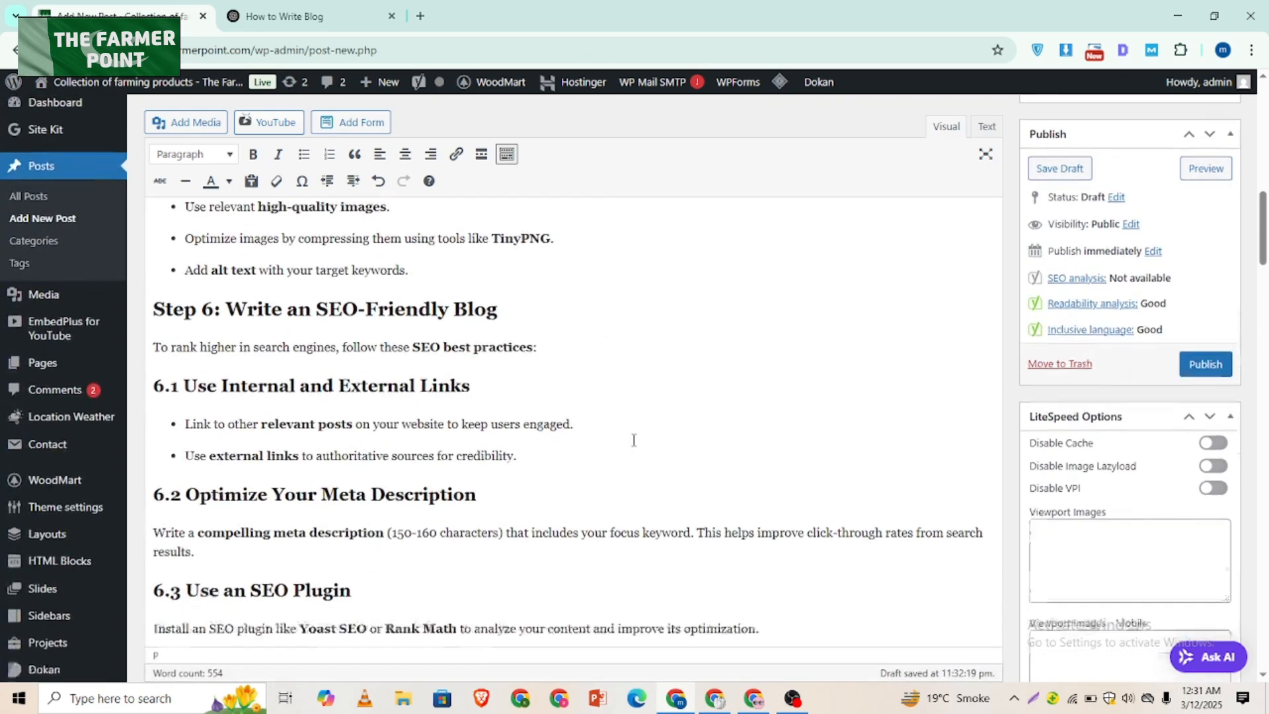
pyautogui.scroll(-20, 634, 440)
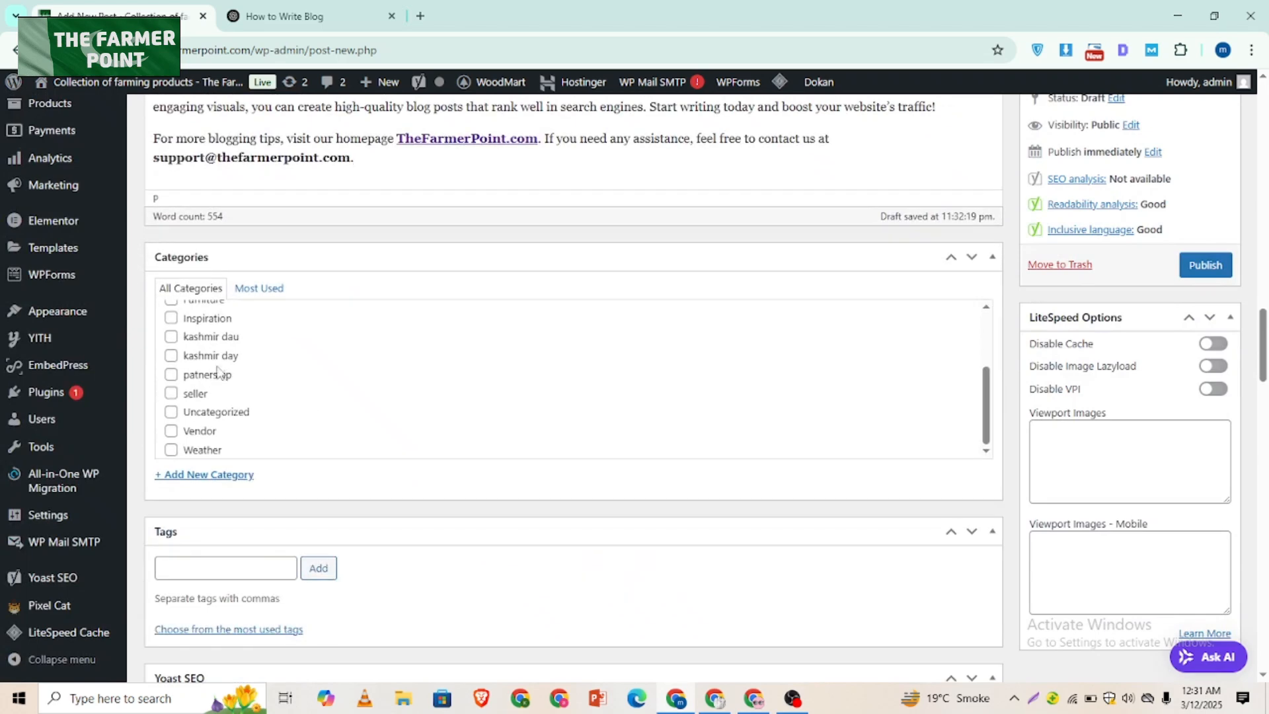
pyautogui.scroll(3, 218, 369)
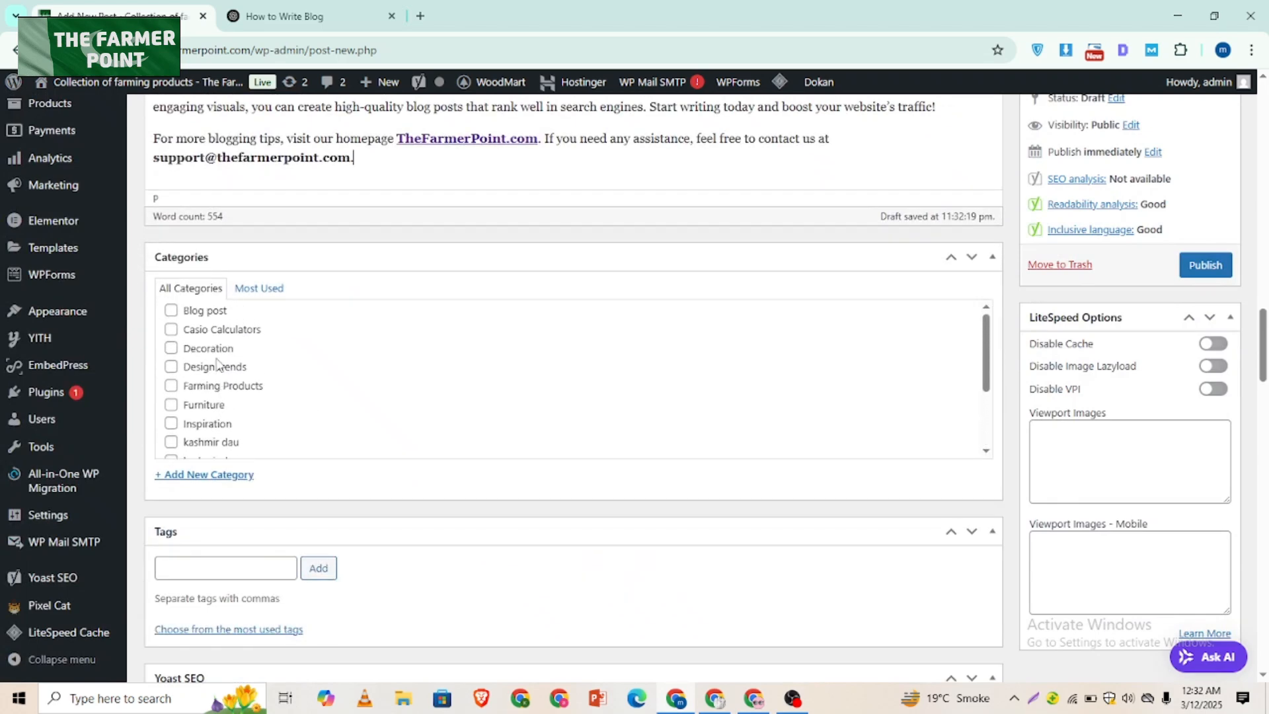
pyautogui.click(172, 315)
# Step: Add the tags "wordpress website", "article writing", "blog post" and "thefarmerpoint" to the post
pyautogui.scroll(-2, 338, 483)
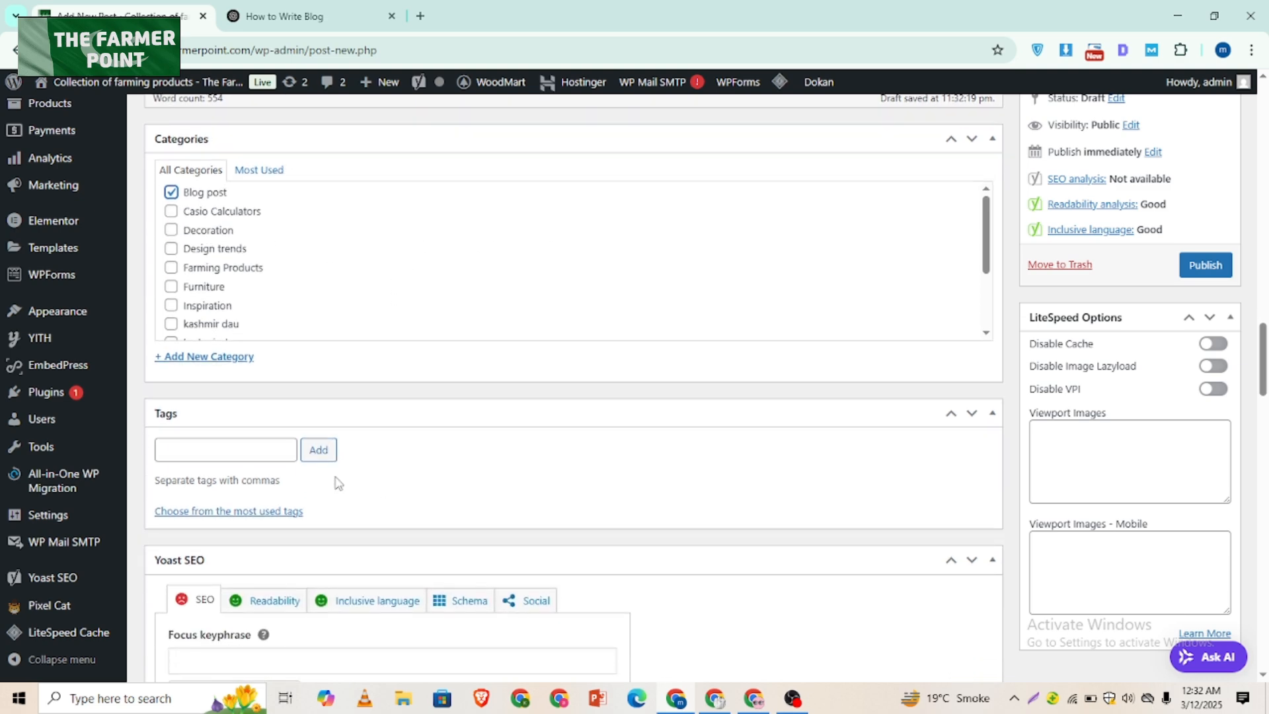
pyautogui.click(230, 456)
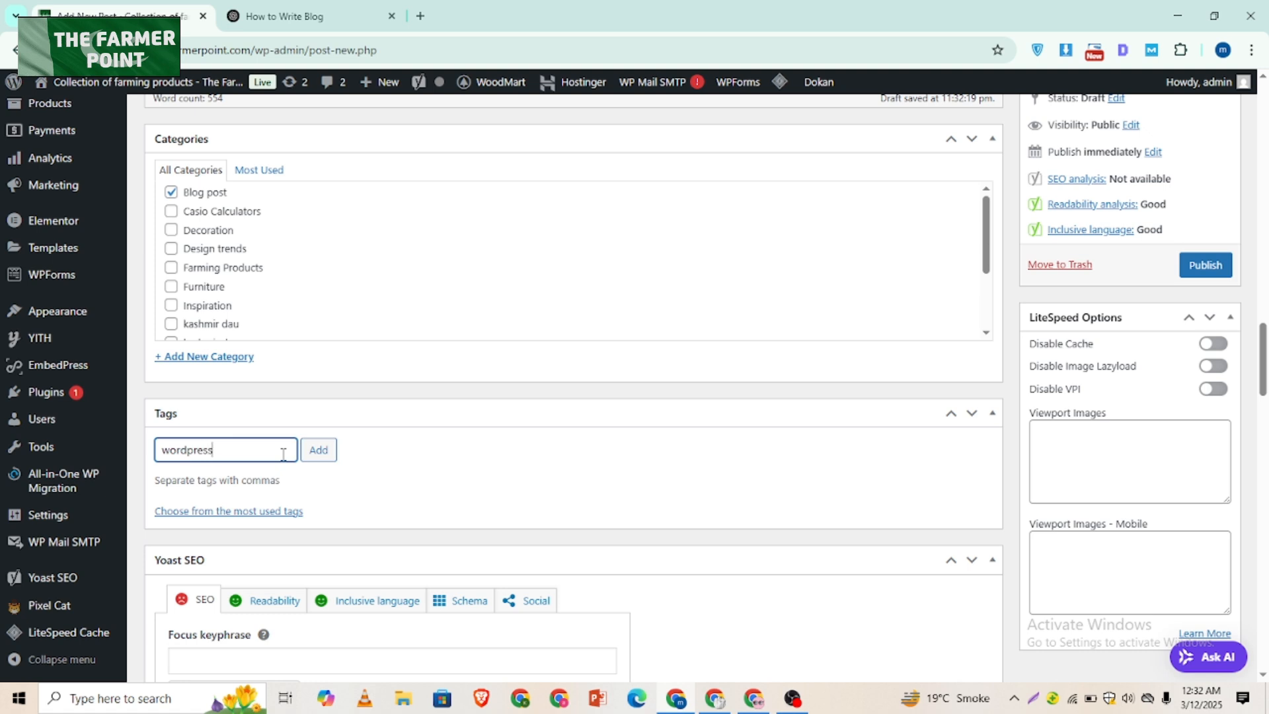
pyautogui.write('bsite')
pyautogui.press('Return')
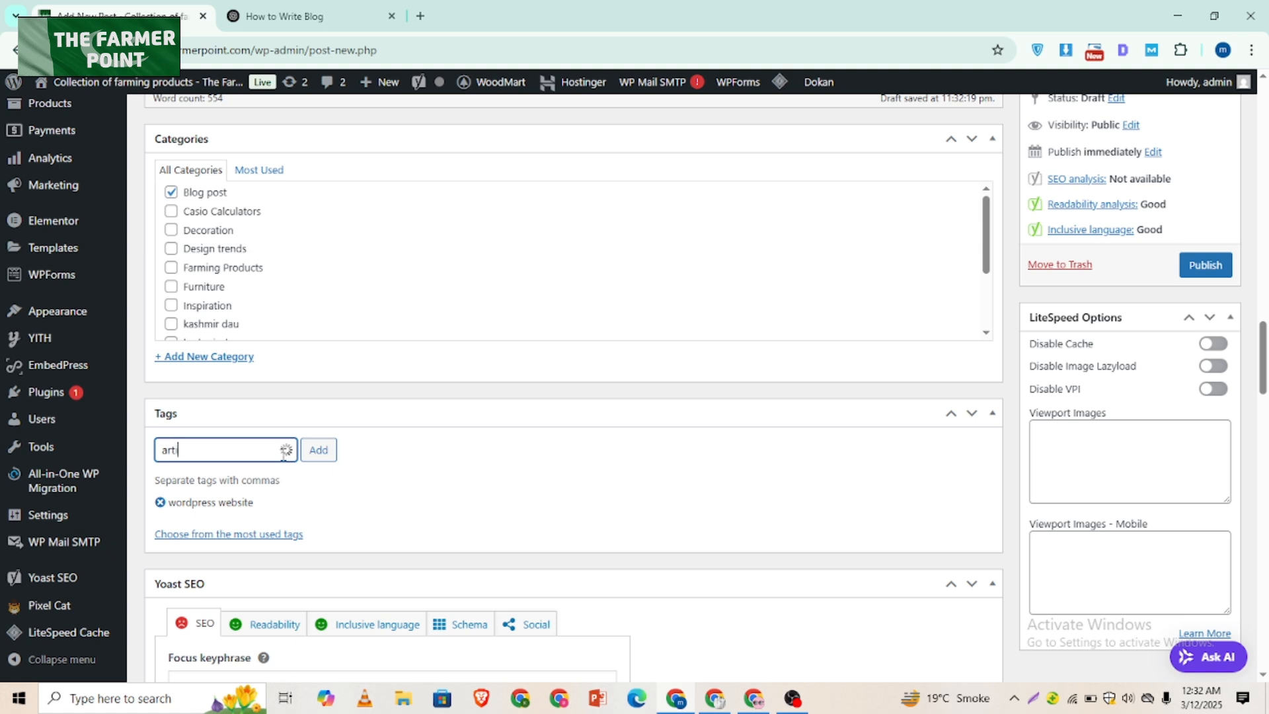
pyautogui.write('article writ')
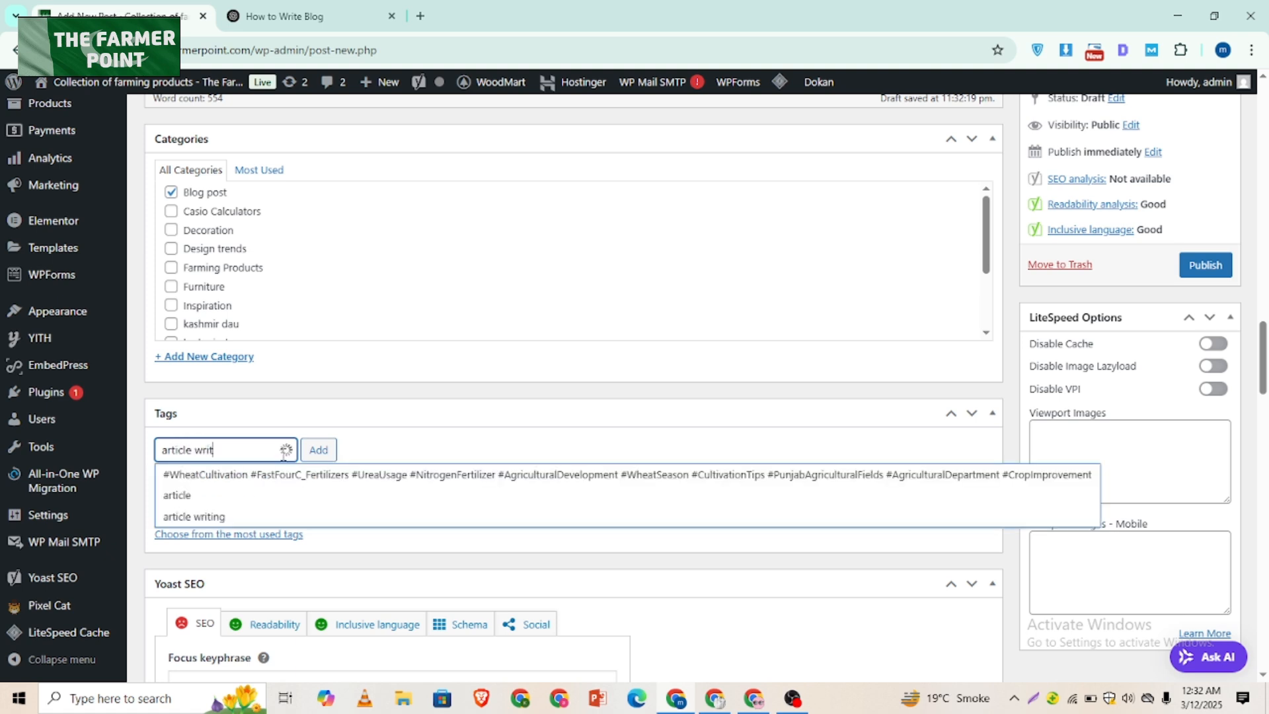
pyautogui.write('ing')
pyautogui.press('Return')
pyautogui.write('b')
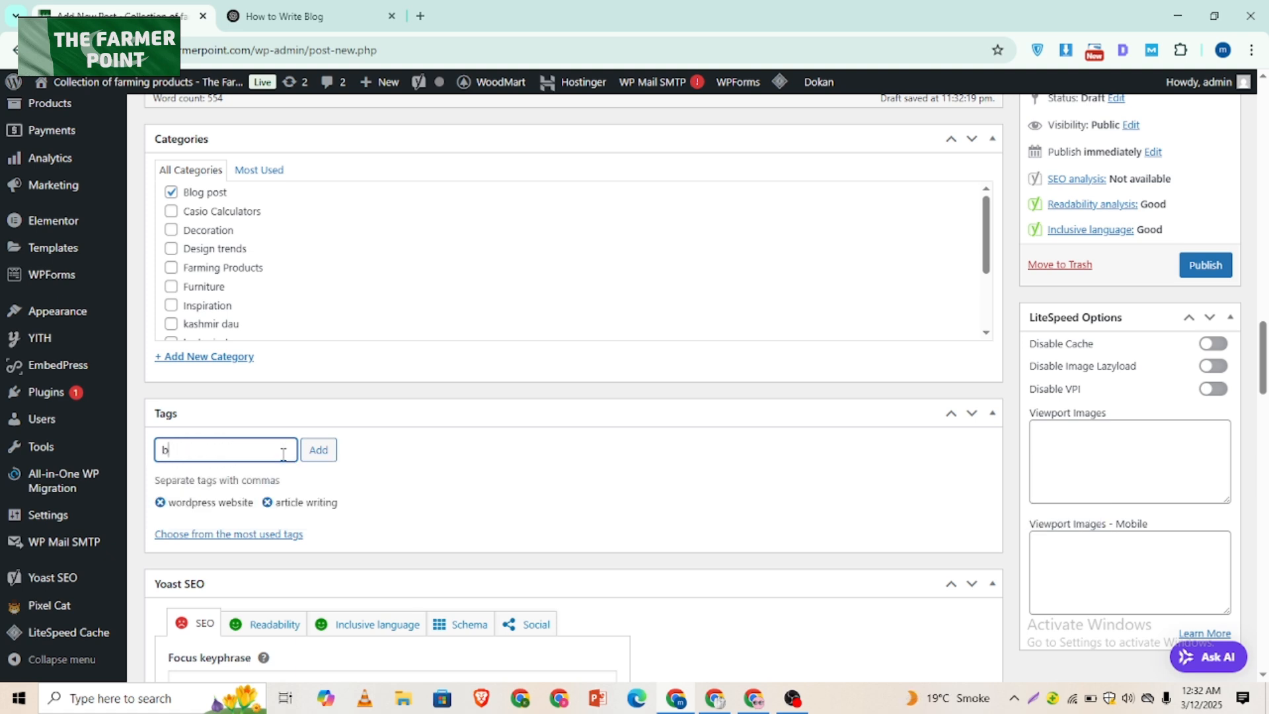
pyautogui.write('log post')
pyautogui.press('Return')
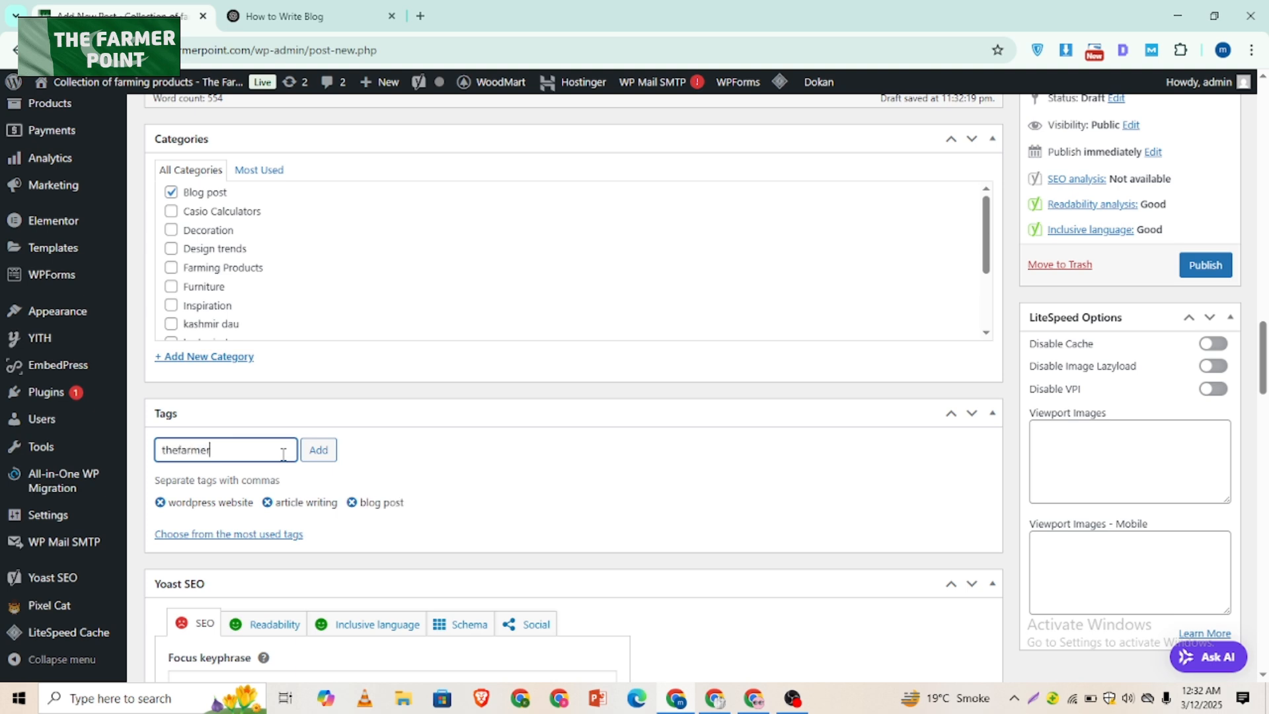
pyautogui.press('Return')
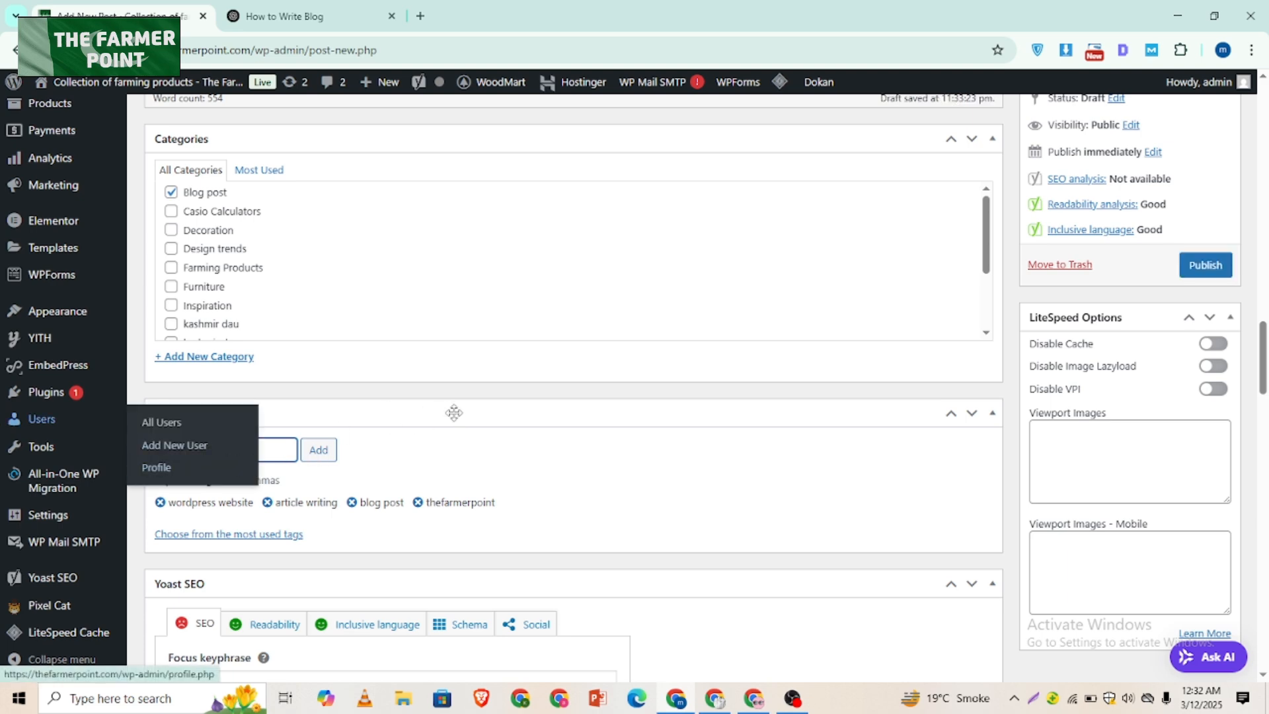
# Step: Review the Yoast SEO readability analysis of the post and compare it with the article's text
pyautogui.scroll(-4, 443, 467)
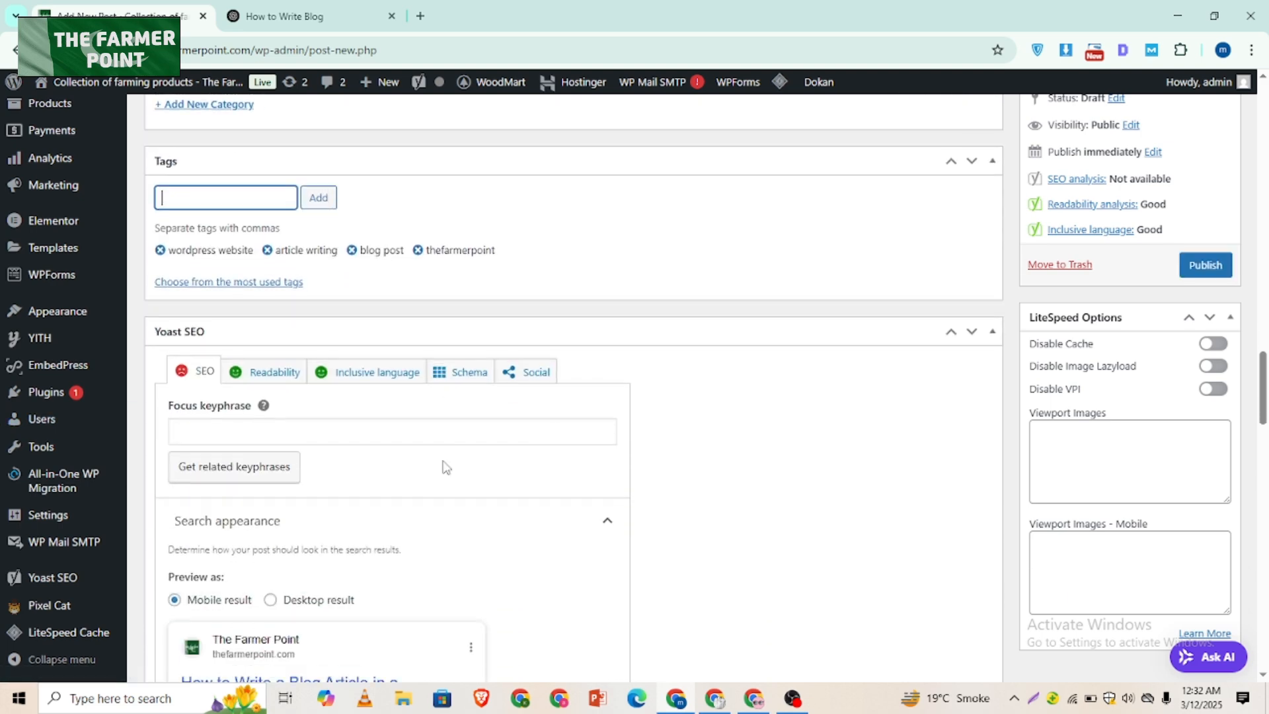
pyautogui.scroll(-2, 443, 468)
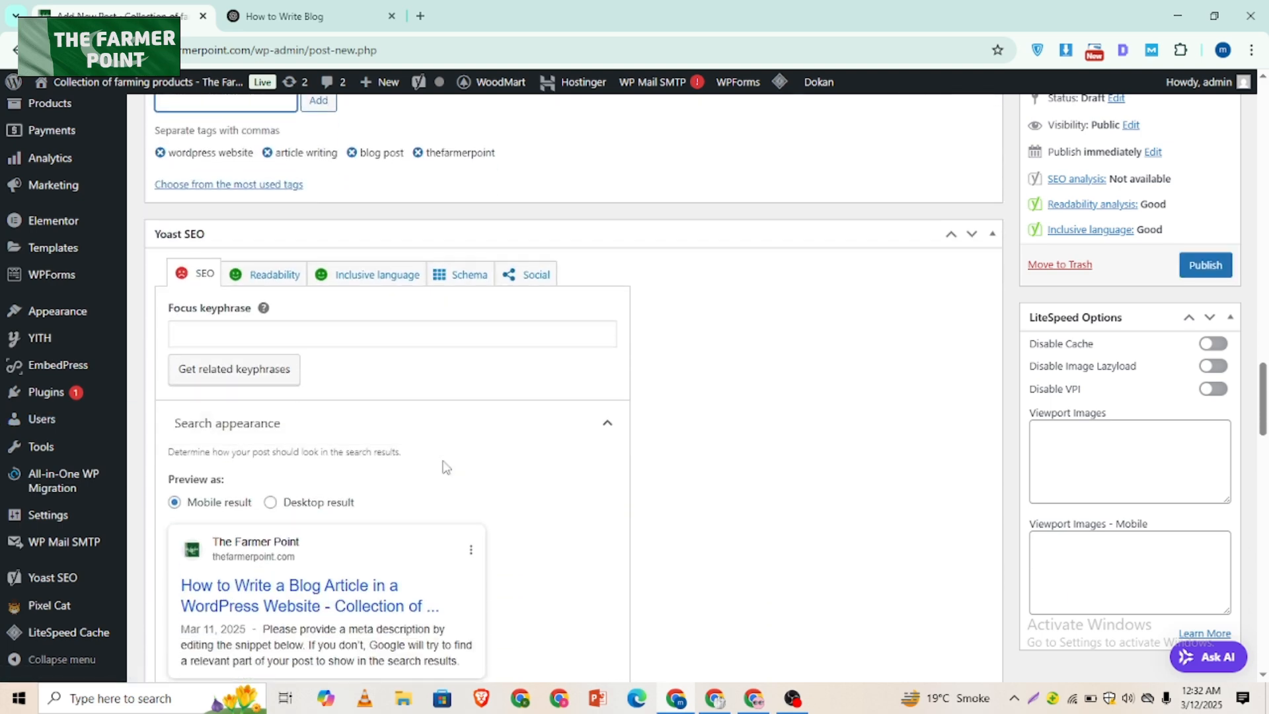
pyautogui.click(254, 274)
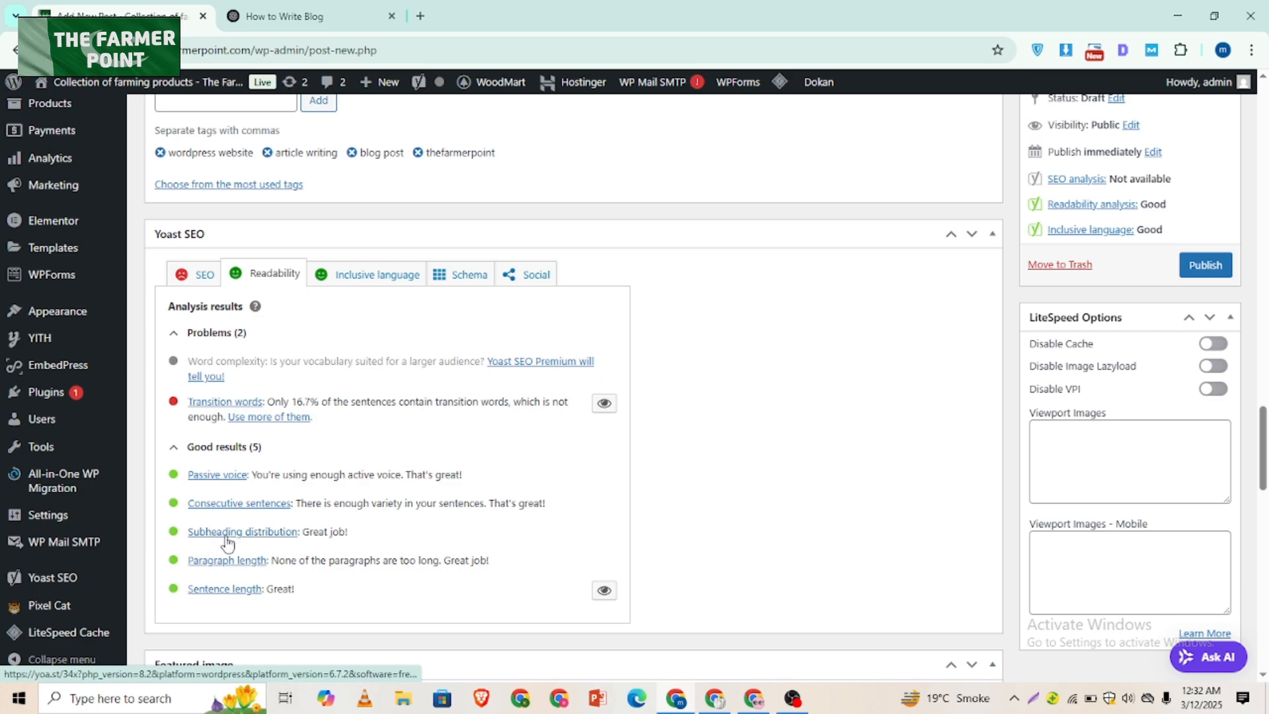
pyautogui.scroll(5, 705, 426)
pyautogui.scroll(15, 705, 424)
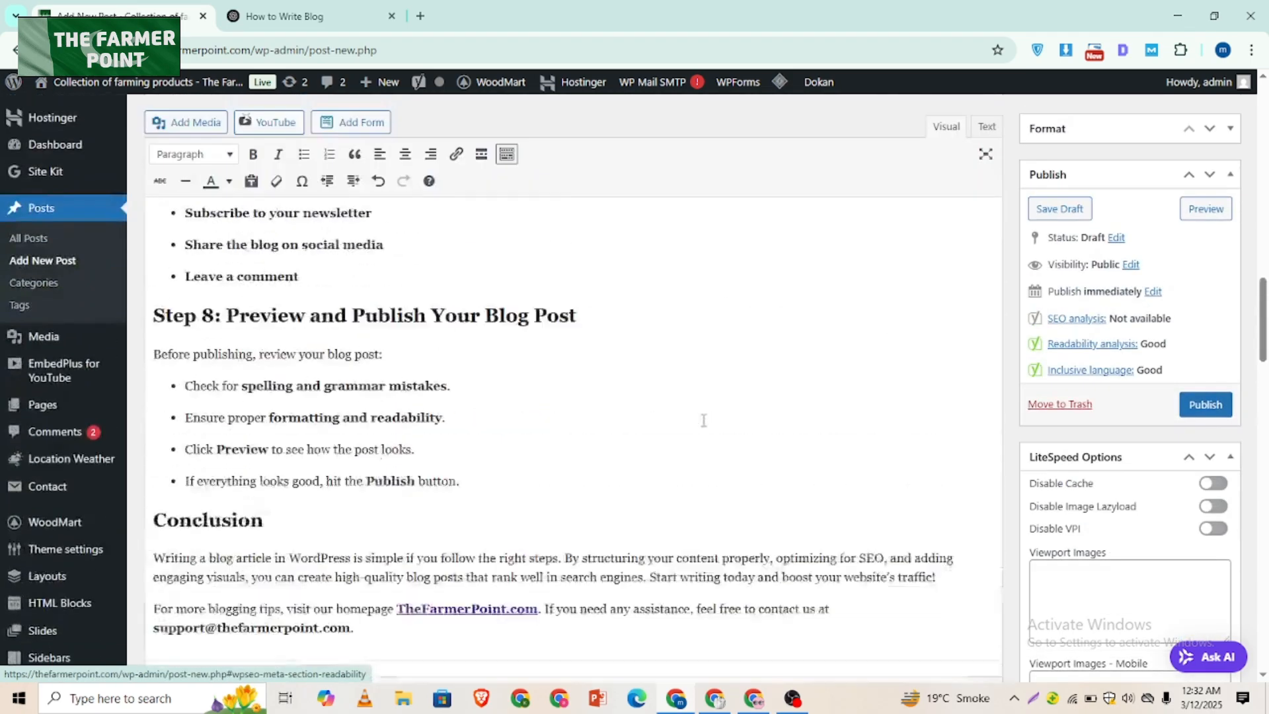
pyautogui.scroll(4, 309, 377)
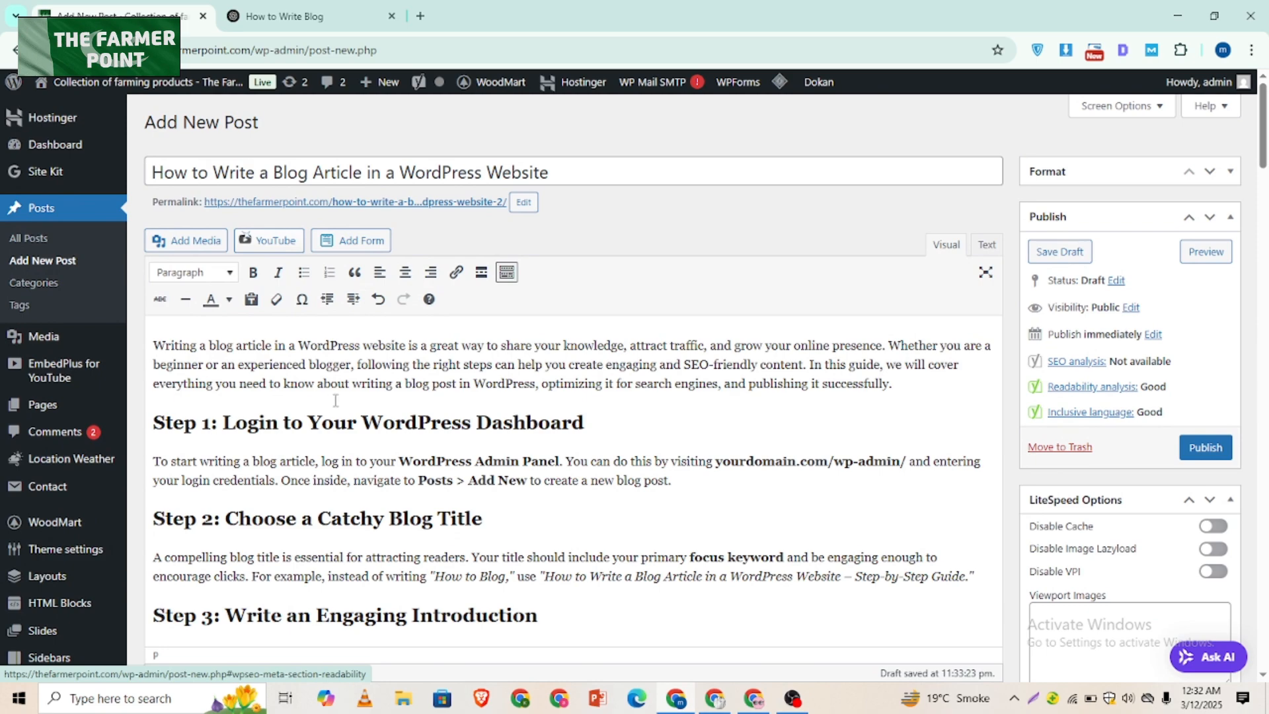
pyautogui.scroll(-20, 403, 594)
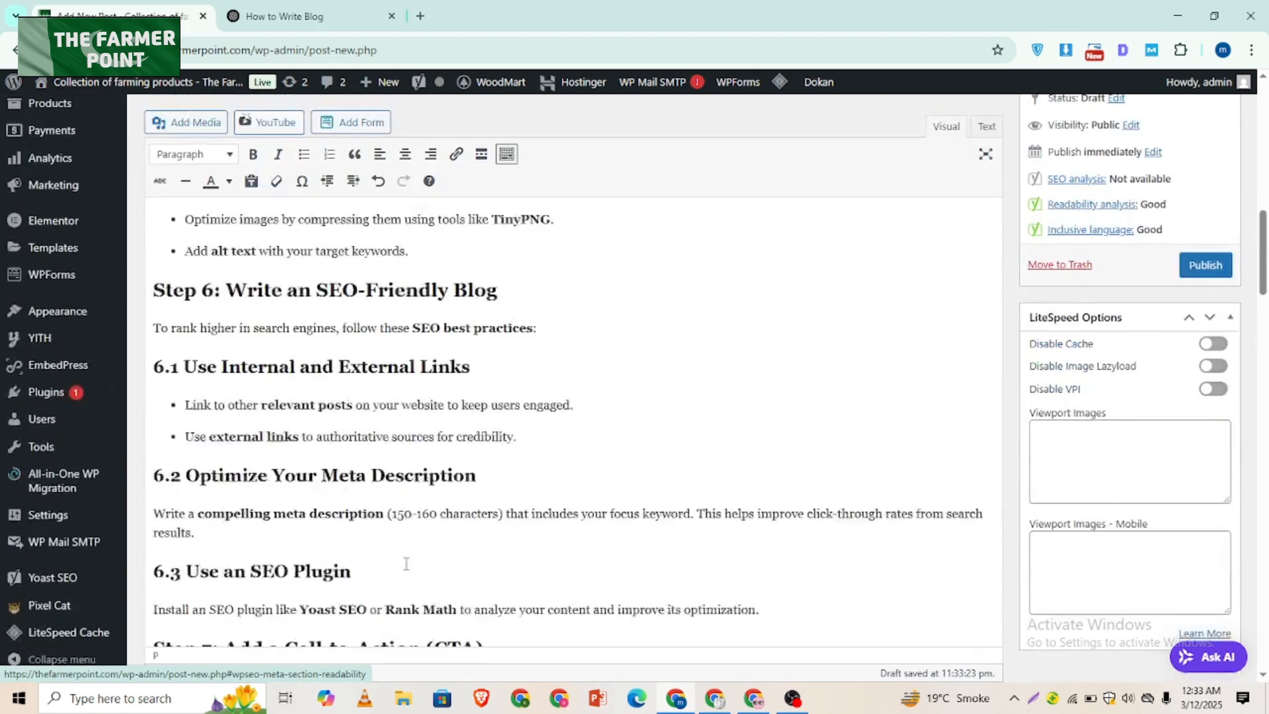
pyautogui.scroll(-6, 378, 421)
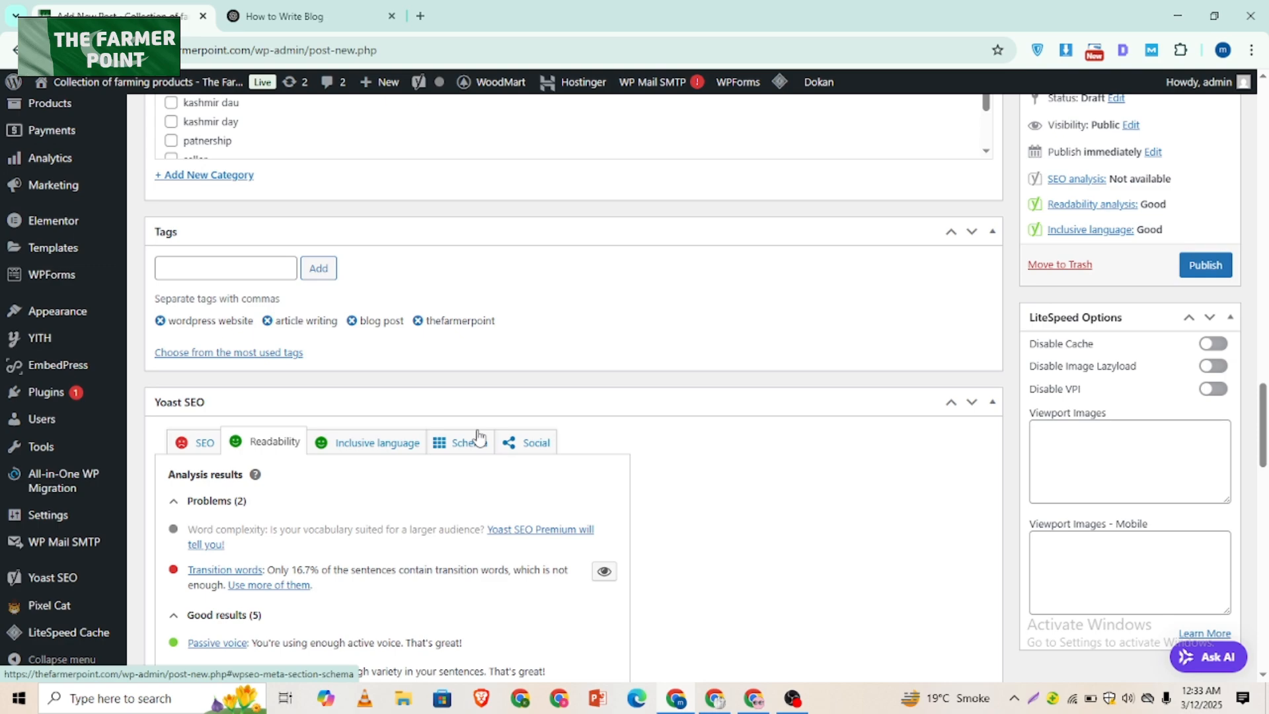
pyautogui.scroll(-2, 680, 509)
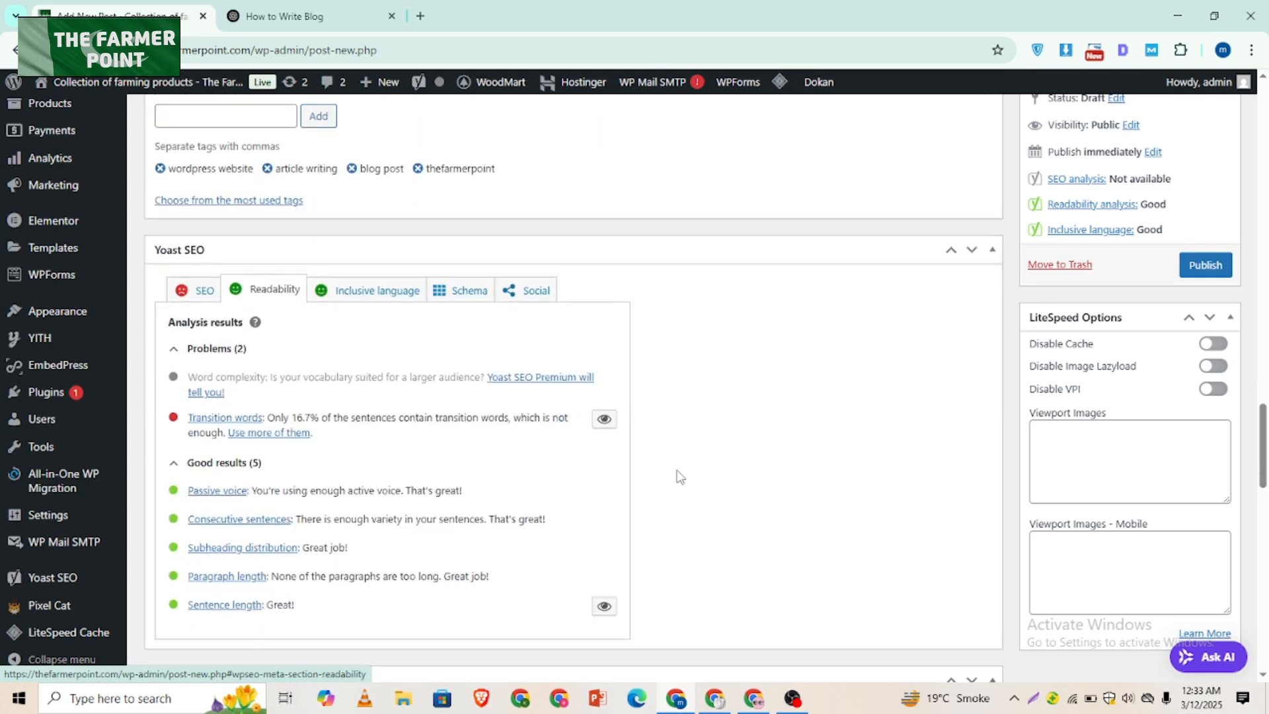
# Step: Inspect the available heading levels for the "Step 4: Structure Your Content Properly" heading in the article
pyautogui.scroll(15, 679, 476)
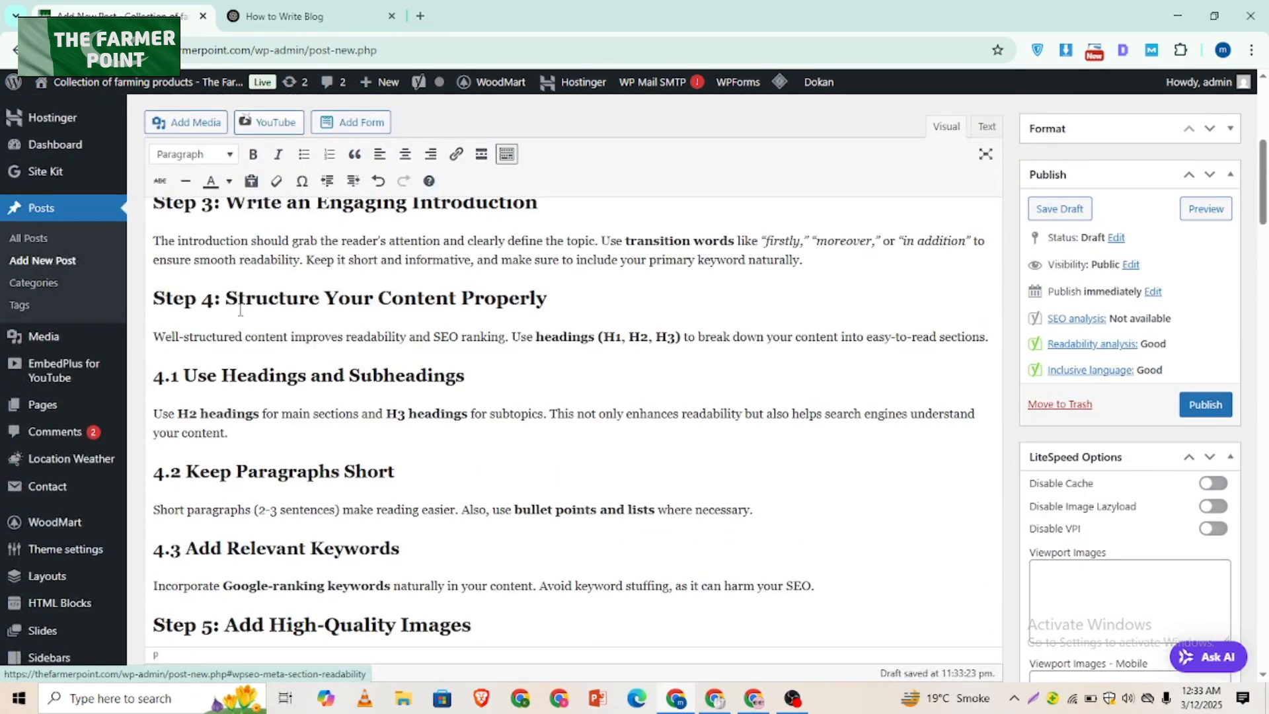
pyautogui.moveTo(226, 298); pyautogui.dragTo(337, 297)
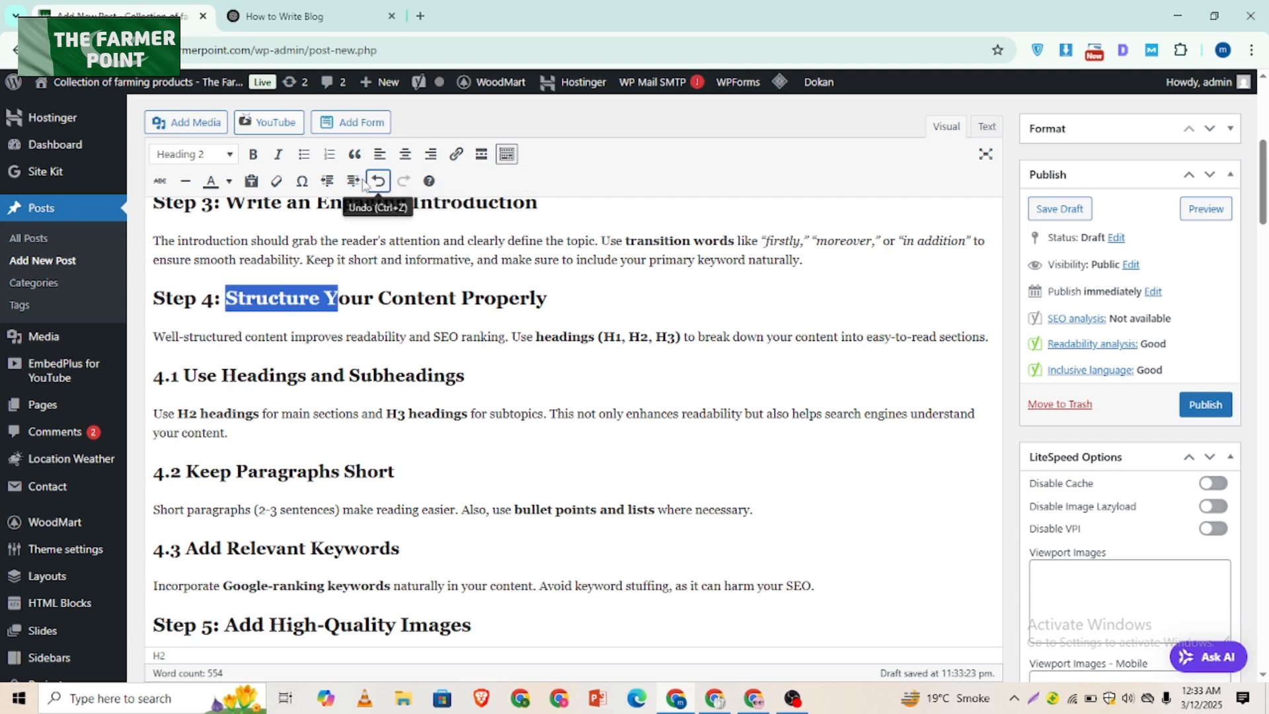
pyautogui.click(221, 158)
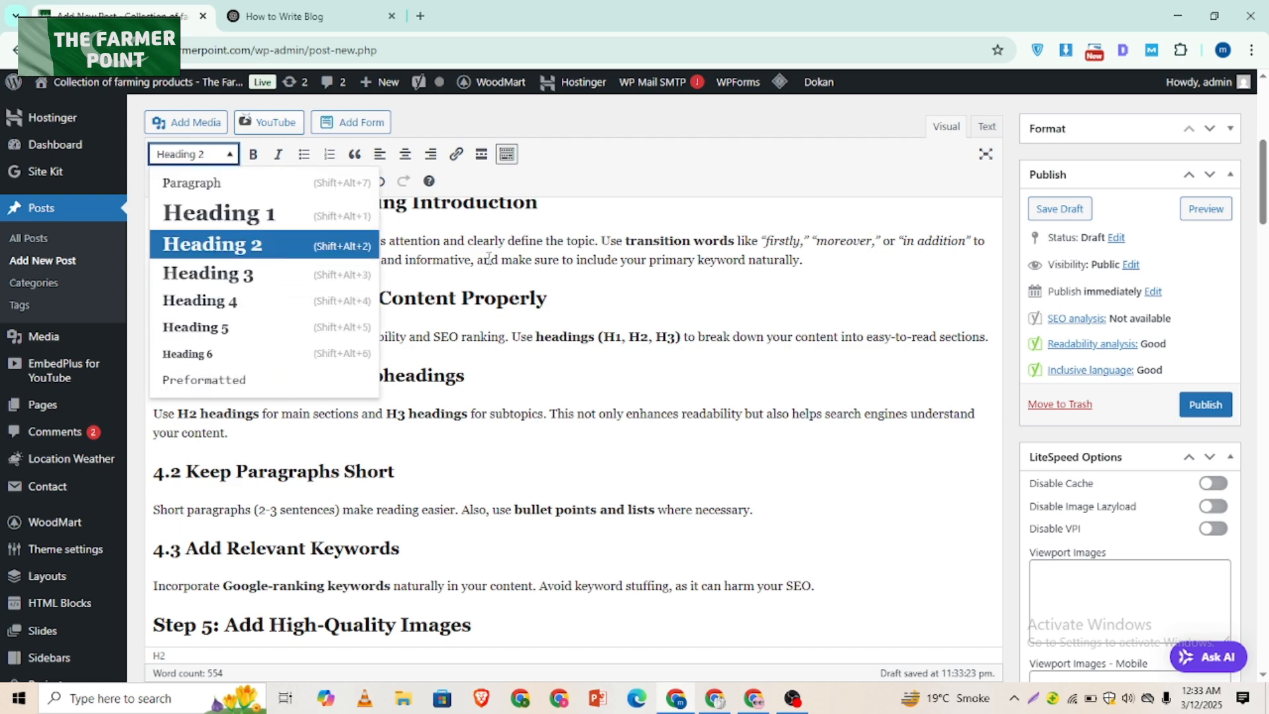
# Step: Review the Yoast SEO readability results again and examine the inclusive language analysis
pyautogui.scroll(-20, 488, 257)
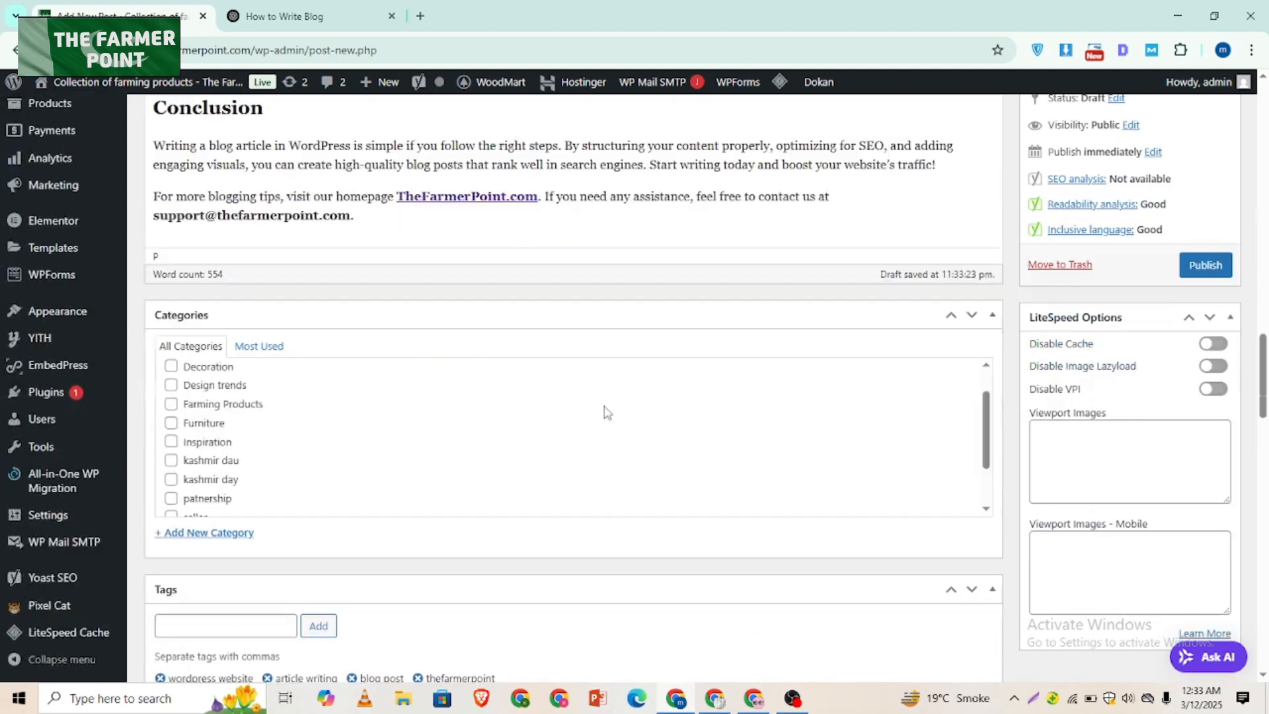
pyautogui.scroll(-8, 607, 412)
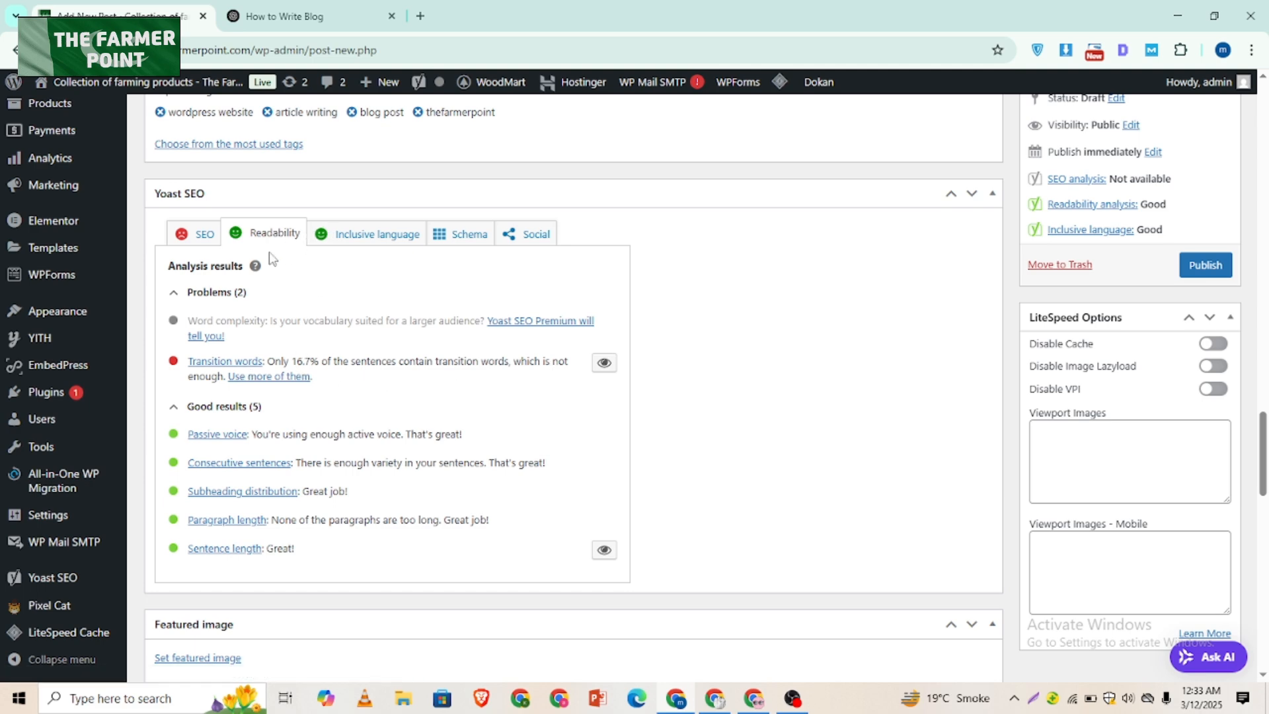
pyautogui.click(363, 249)
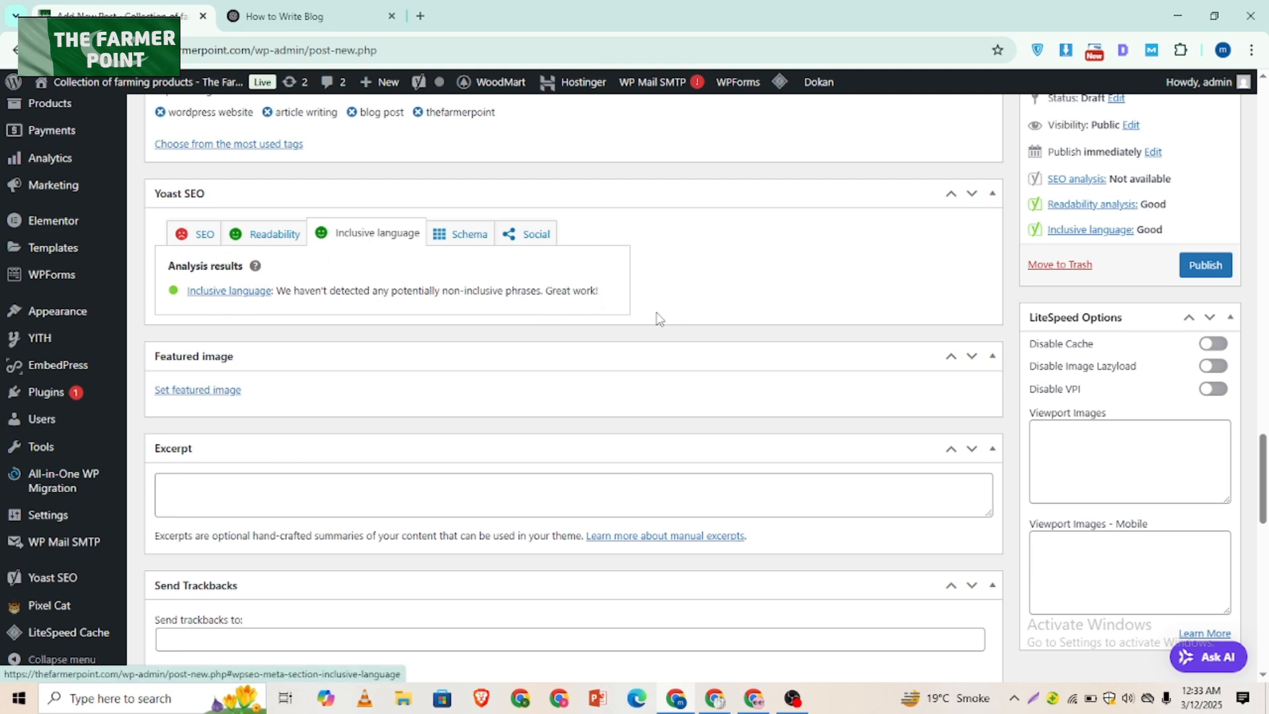
# Step: Examine the article's text for a phrase suited as the Yoast SEO focus keyphrase
pyautogui.click(197, 241)
pyautogui.click(319, 293)
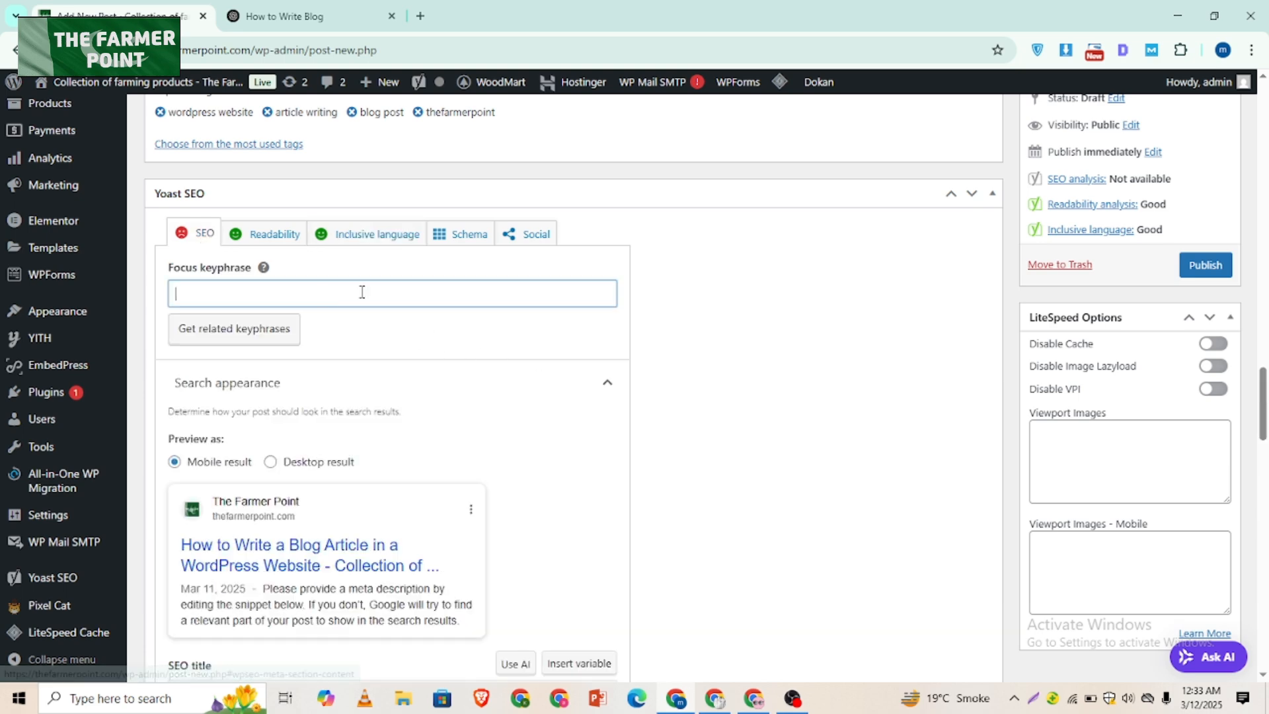
pyautogui.scroll(4, 507, 300)
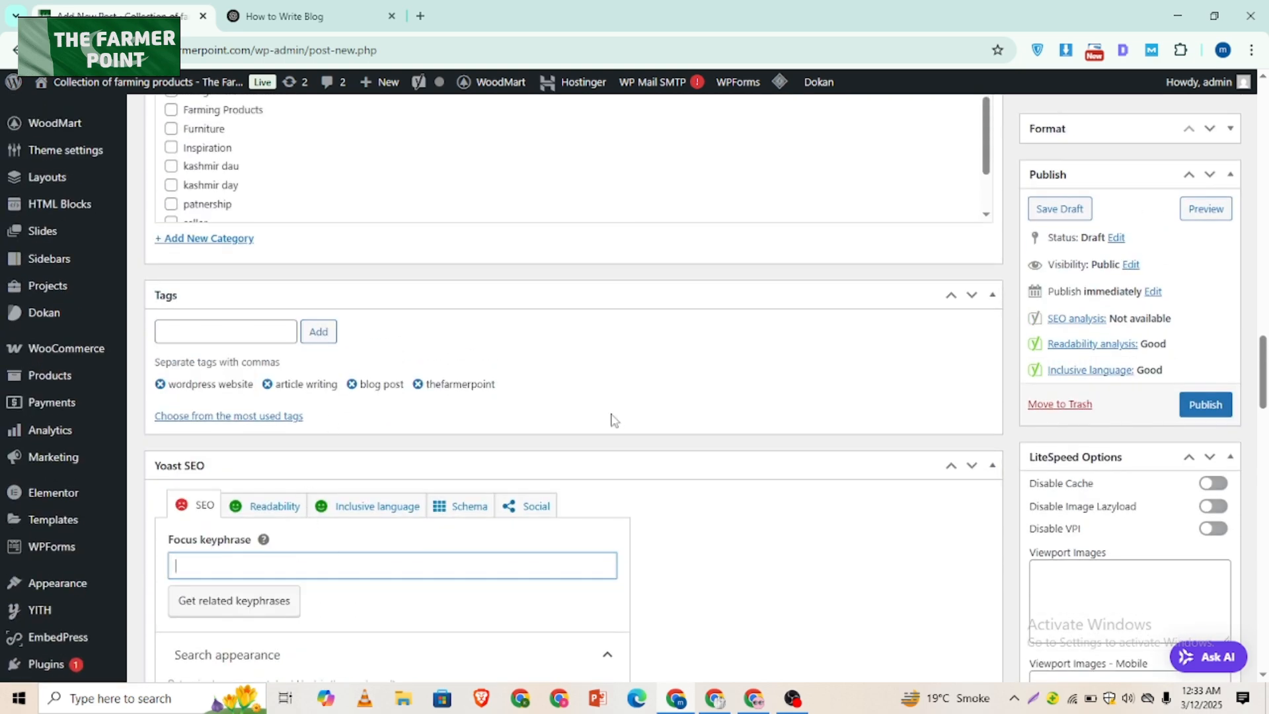
pyautogui.scroll(20, 614, 420)
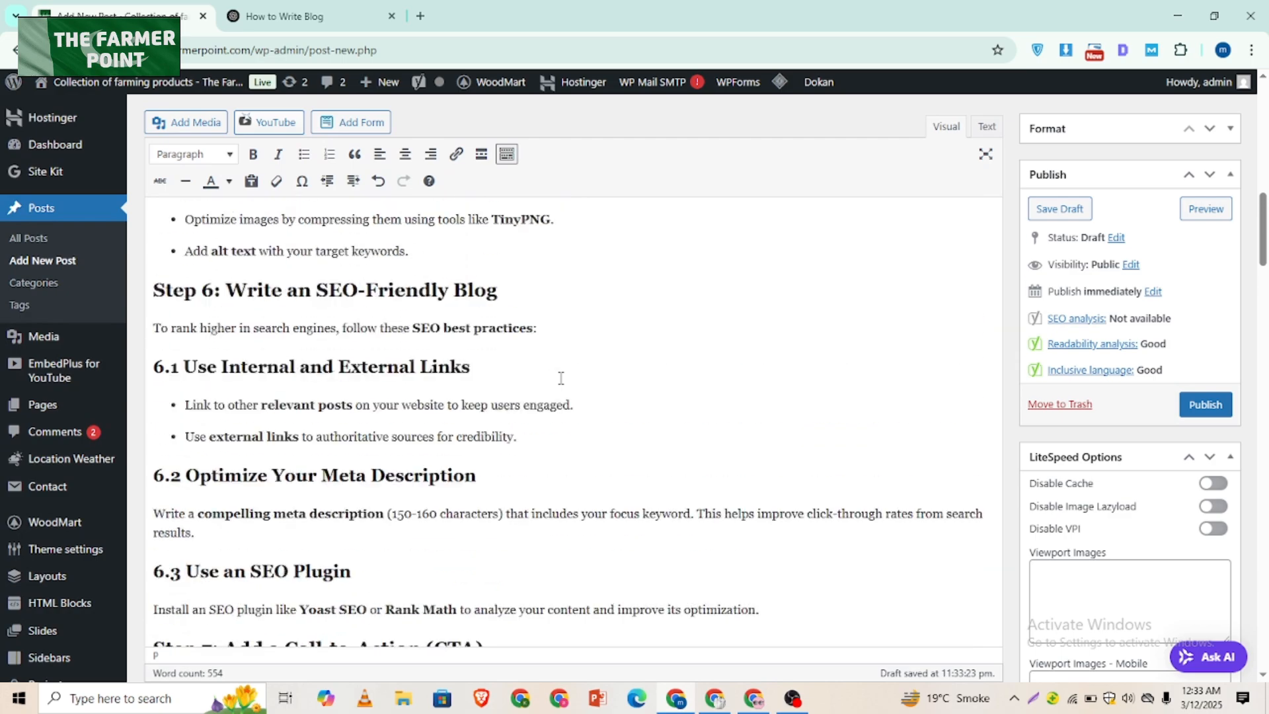
pyautogui.scroll(15, 562, 378)
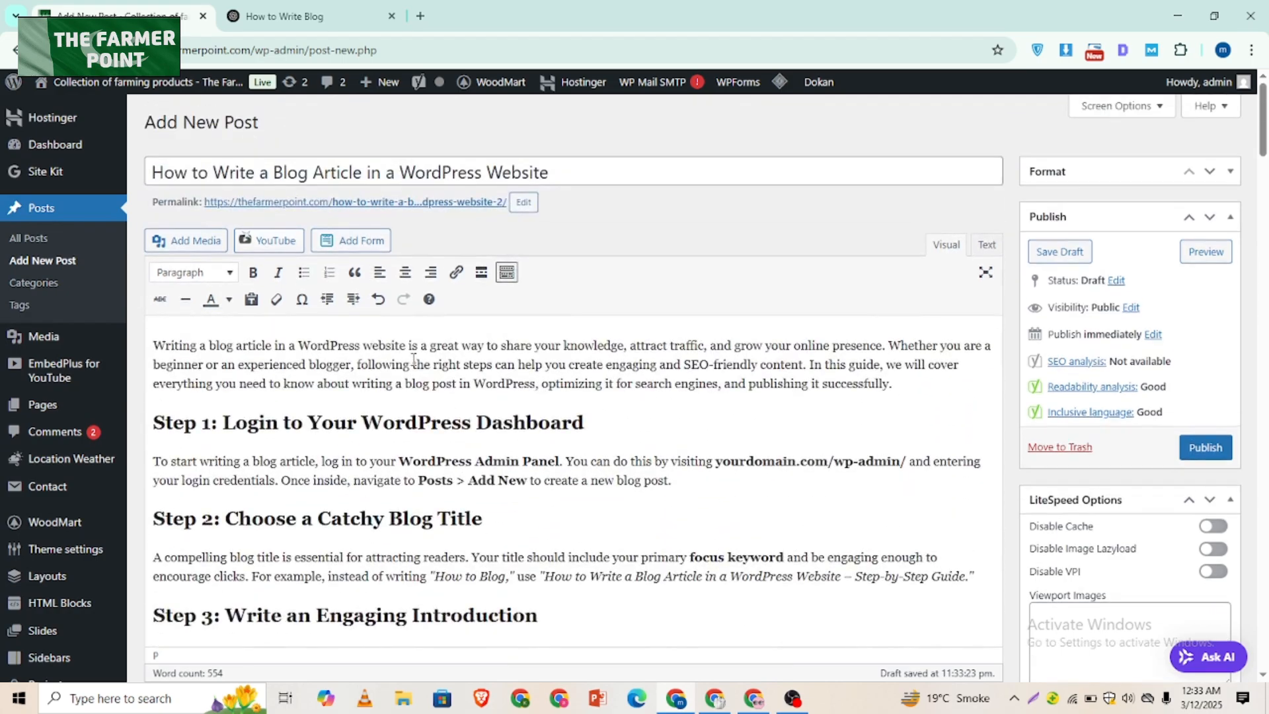
pyautogui.scroll(-10, 600, 485)
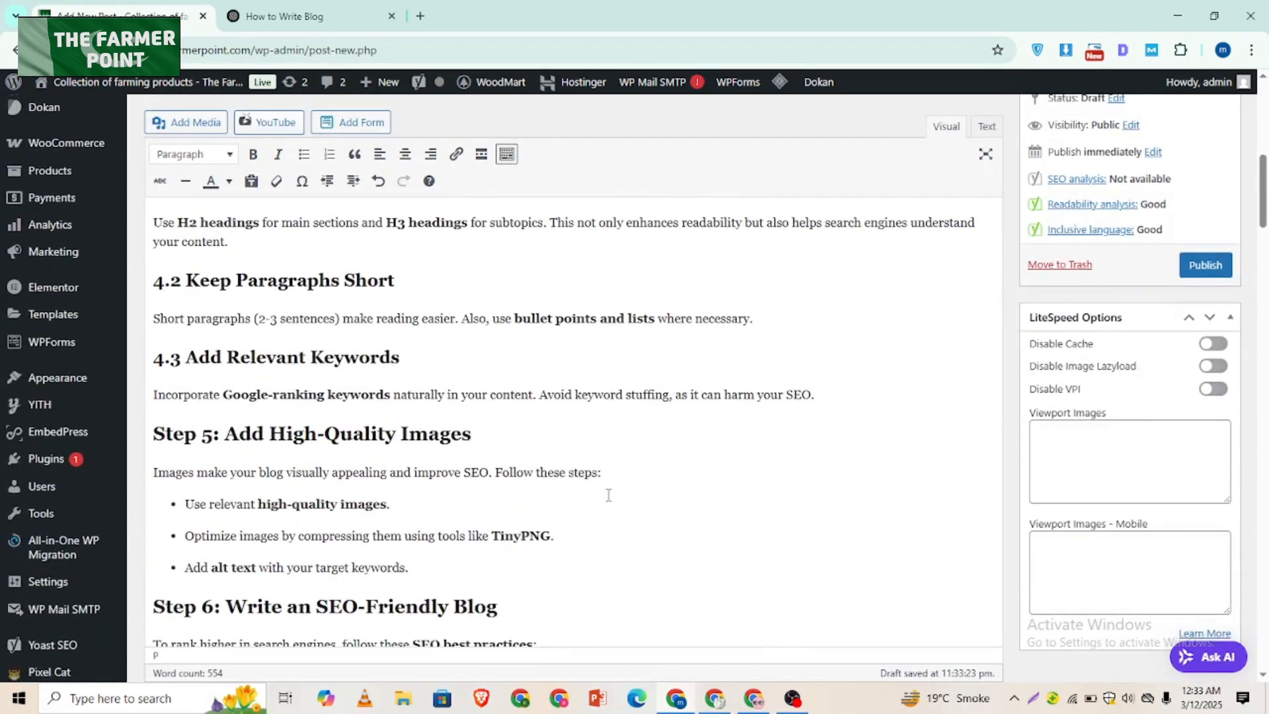
pyautogui.scroll(8, 602, 495)
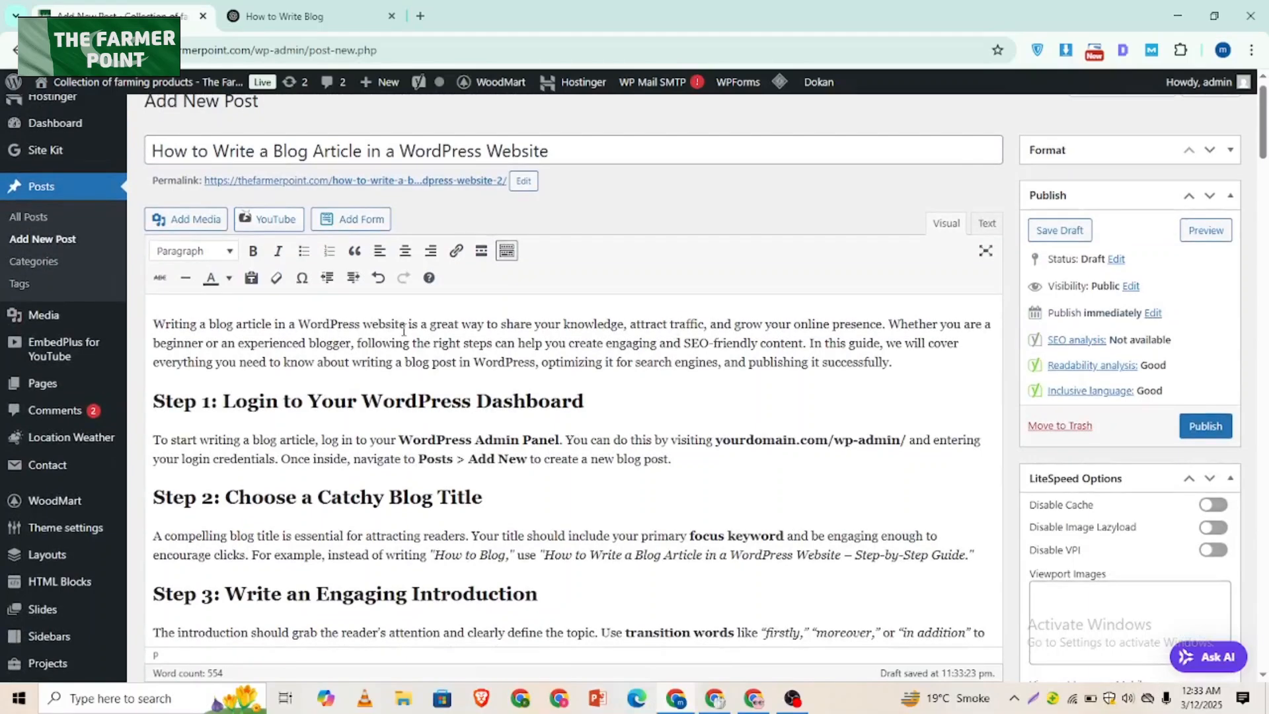
# Step: Take the phrase "blog article" from the article's opening sentence and set it as the Yoast SEO focus keyphrase
pyautogui.moveTo(214, 322); pyautogui.dragTo(270, 328)
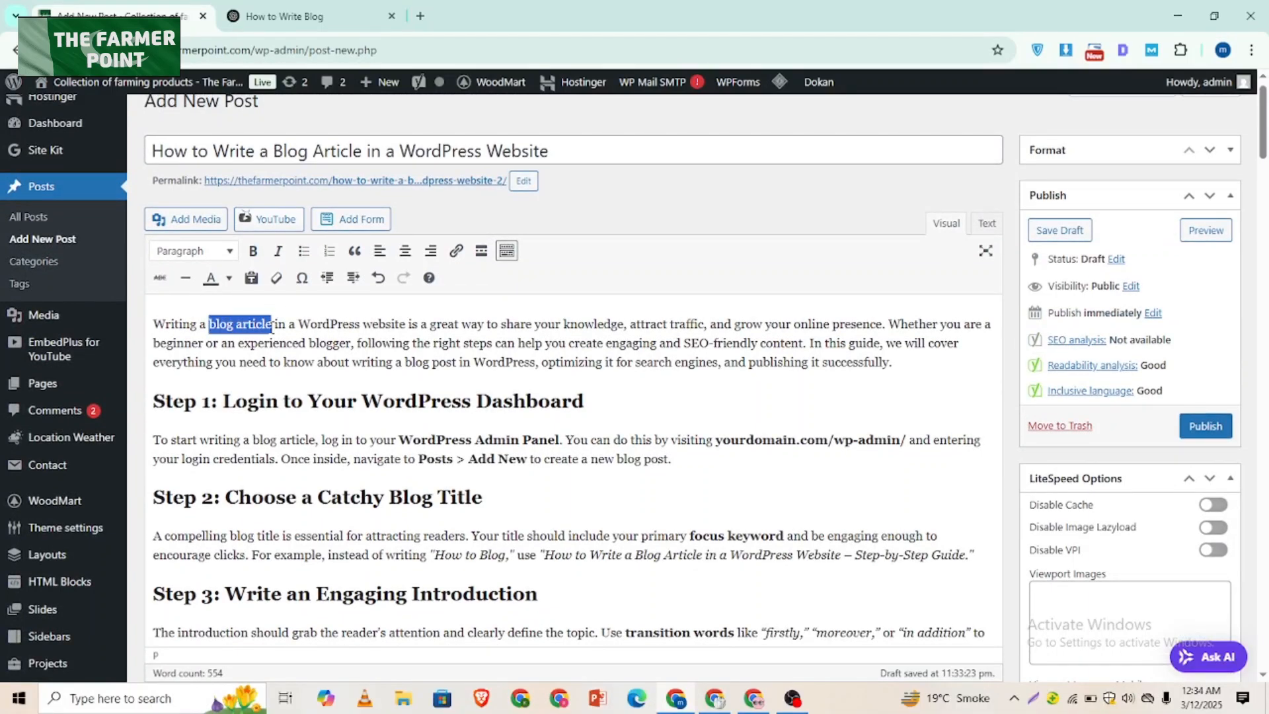
pyautogui.click(399, 390)
pyautogui.scroll(-15, 552, 393)
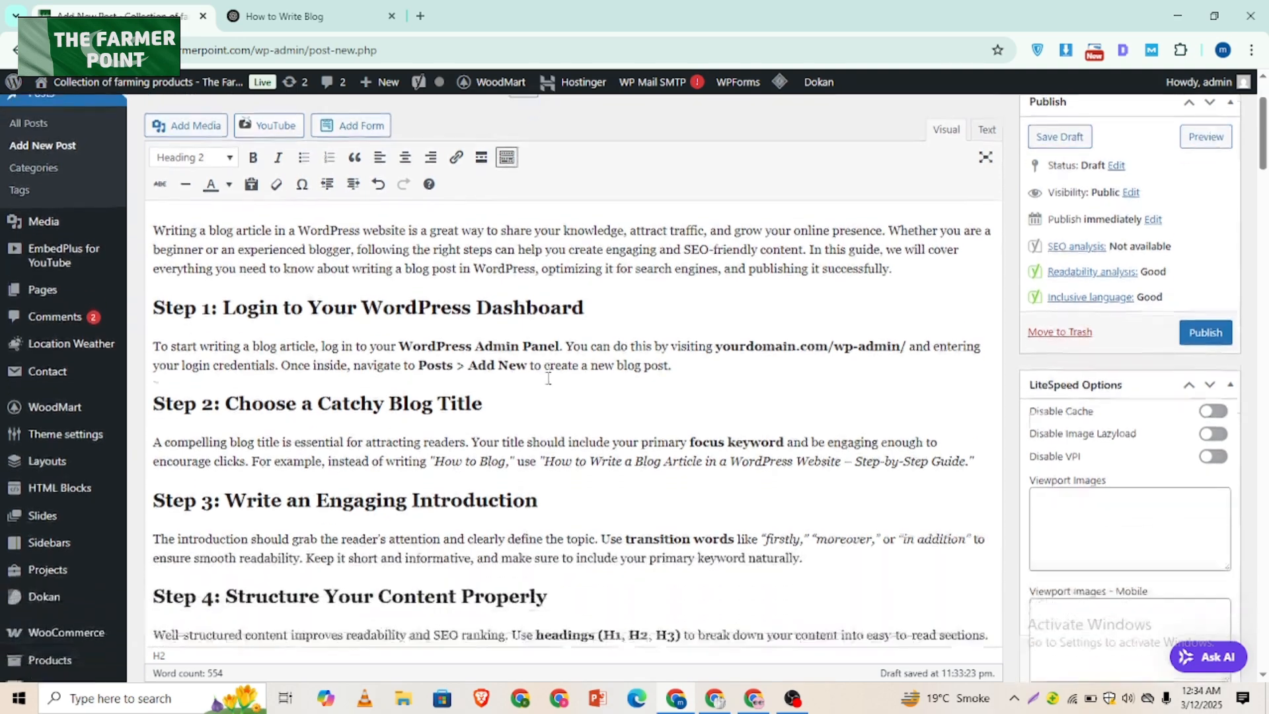
pyautogui.scroll(-10, 635, 430)
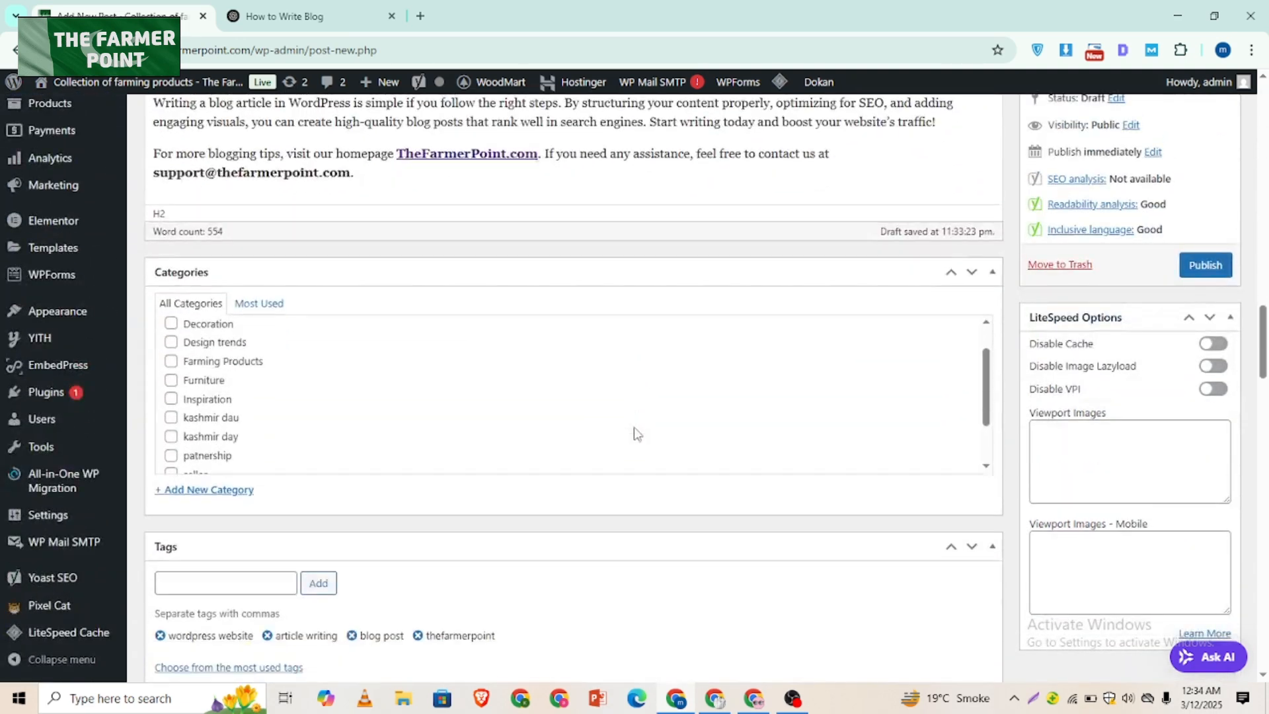
pyautogui.rightClick(635, 428)
pyautogui.click(664, 519)
pyautogui.scroll(-3, 665, 519)
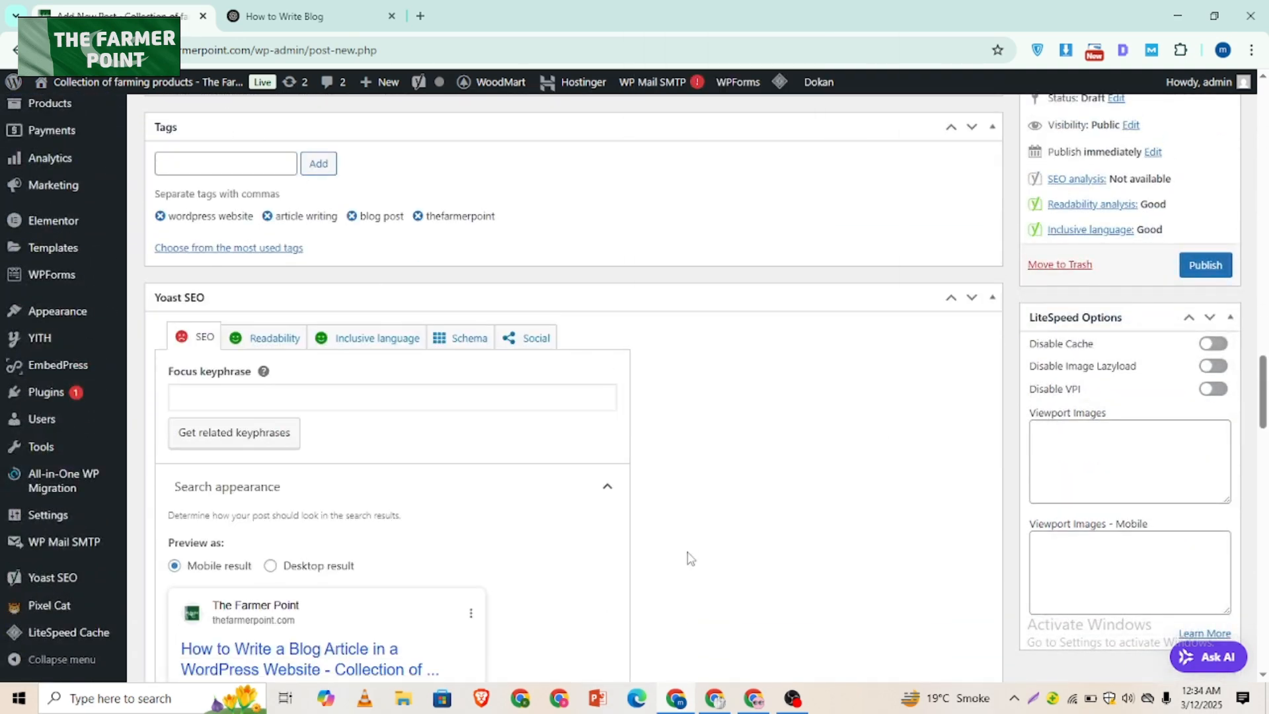
pyautogui.click(380, 227)
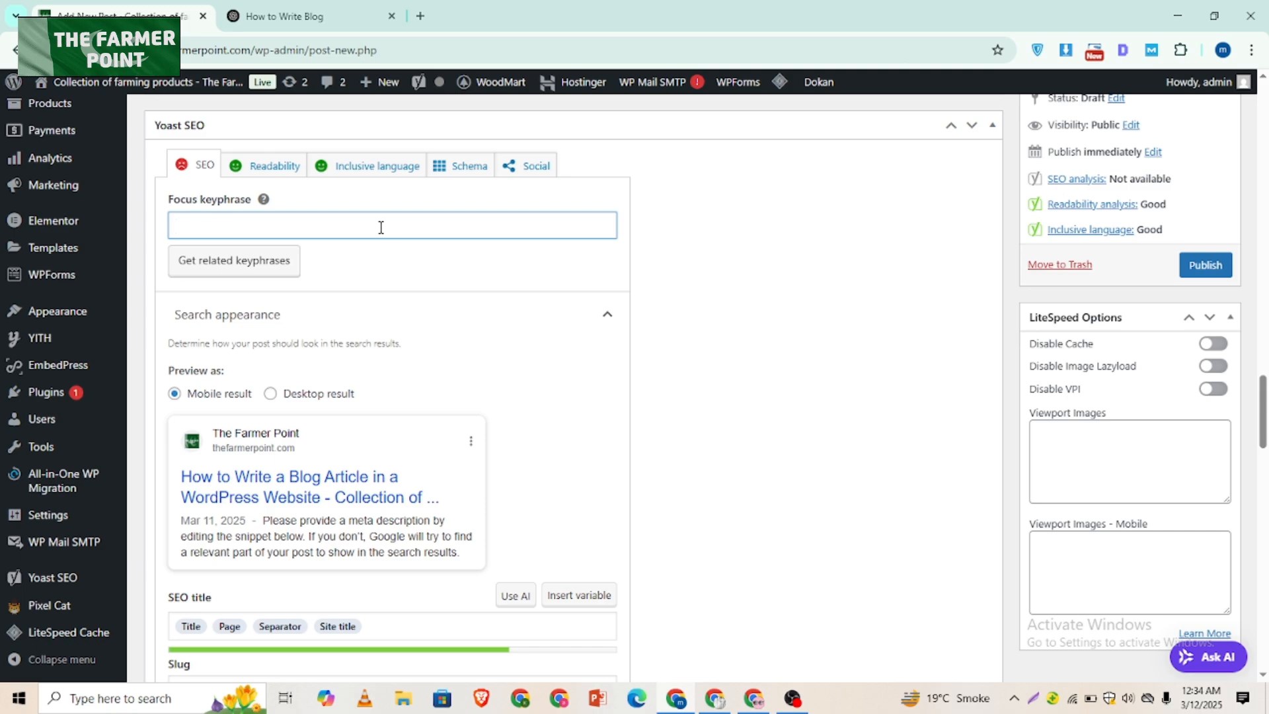
pyautogui.write('blog article')
# Step: Review the article and the Yoast search appearance settings, including the result preview, SEO title and slug
pyautogui.scroll(15, 638, 433)
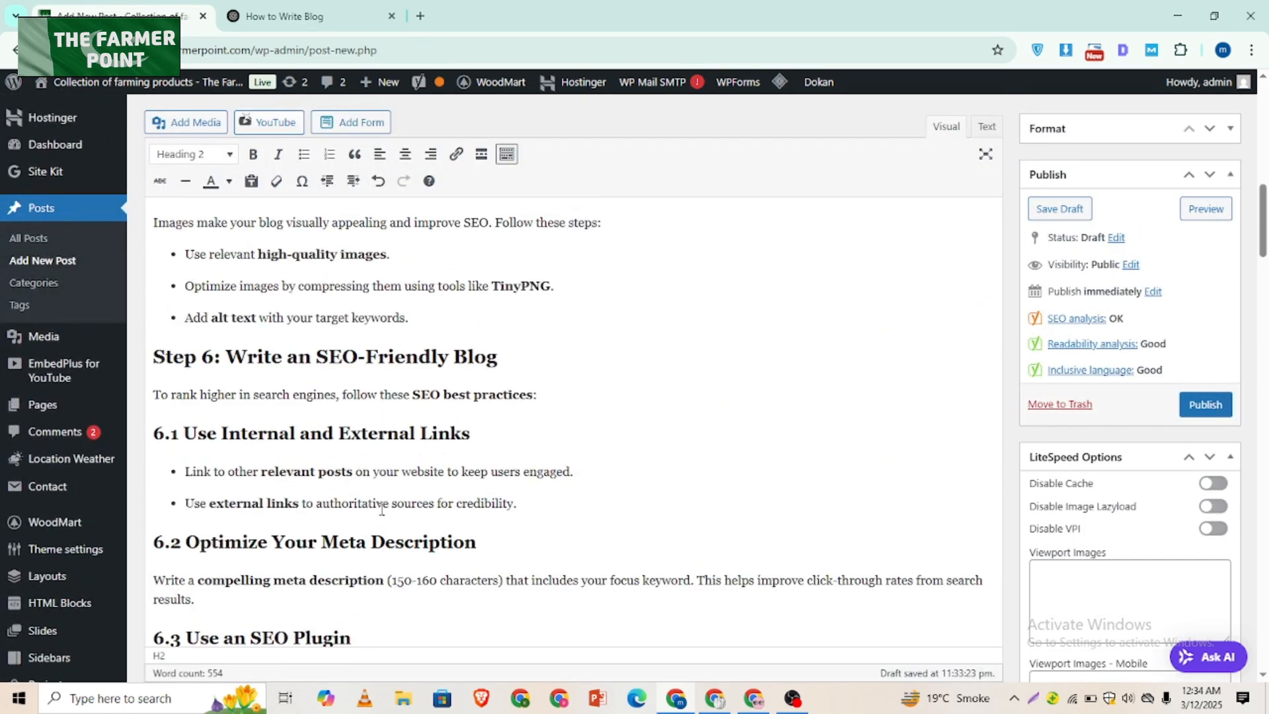
pyautogui.scroll(-15, 381, 509)
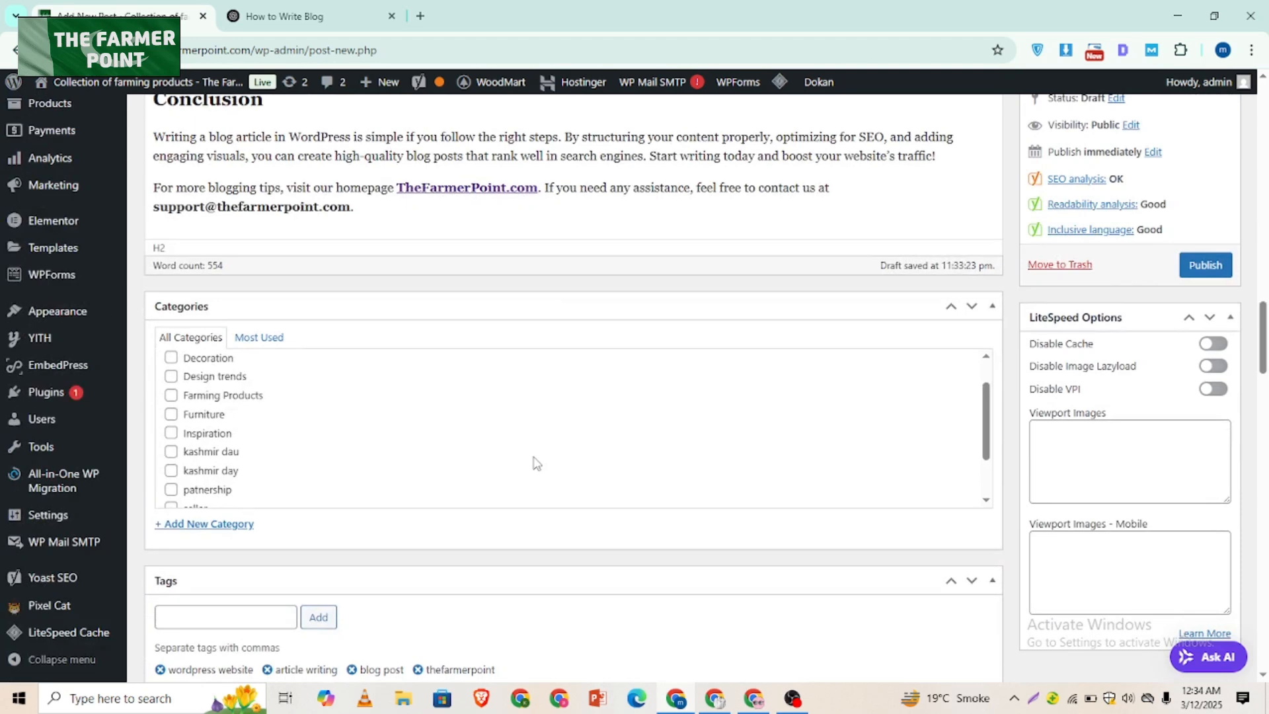
pyautogui.scroll(-8, 537, 463)
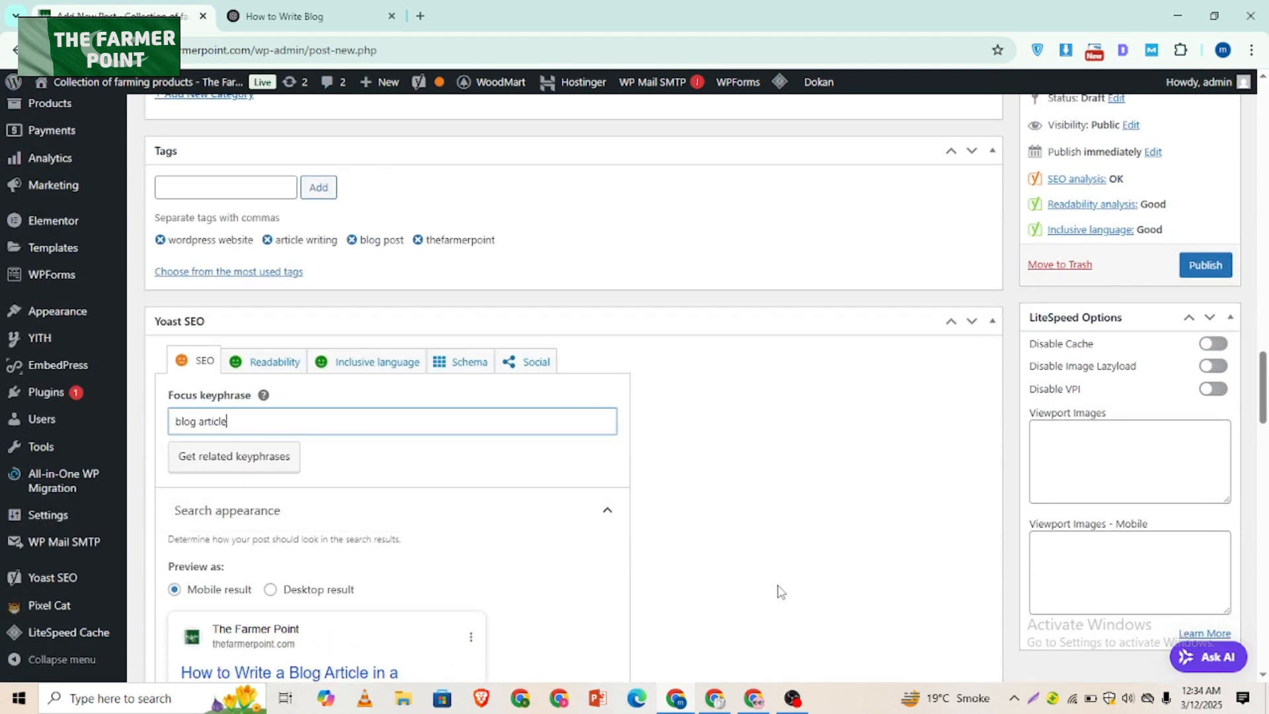
pyautogui.scroll(-6, 780, 592)
pyautogui.scroll(2, 674, 326)
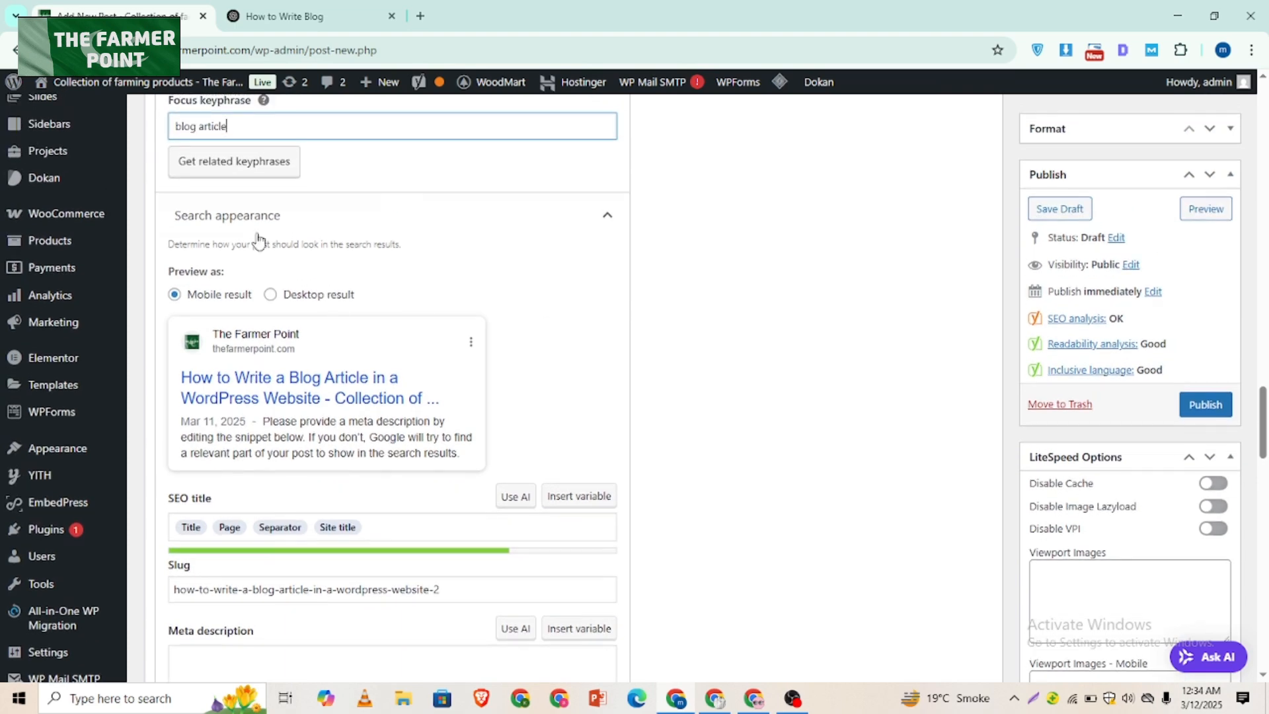
pyautogui.scroll(2, 652, 244)
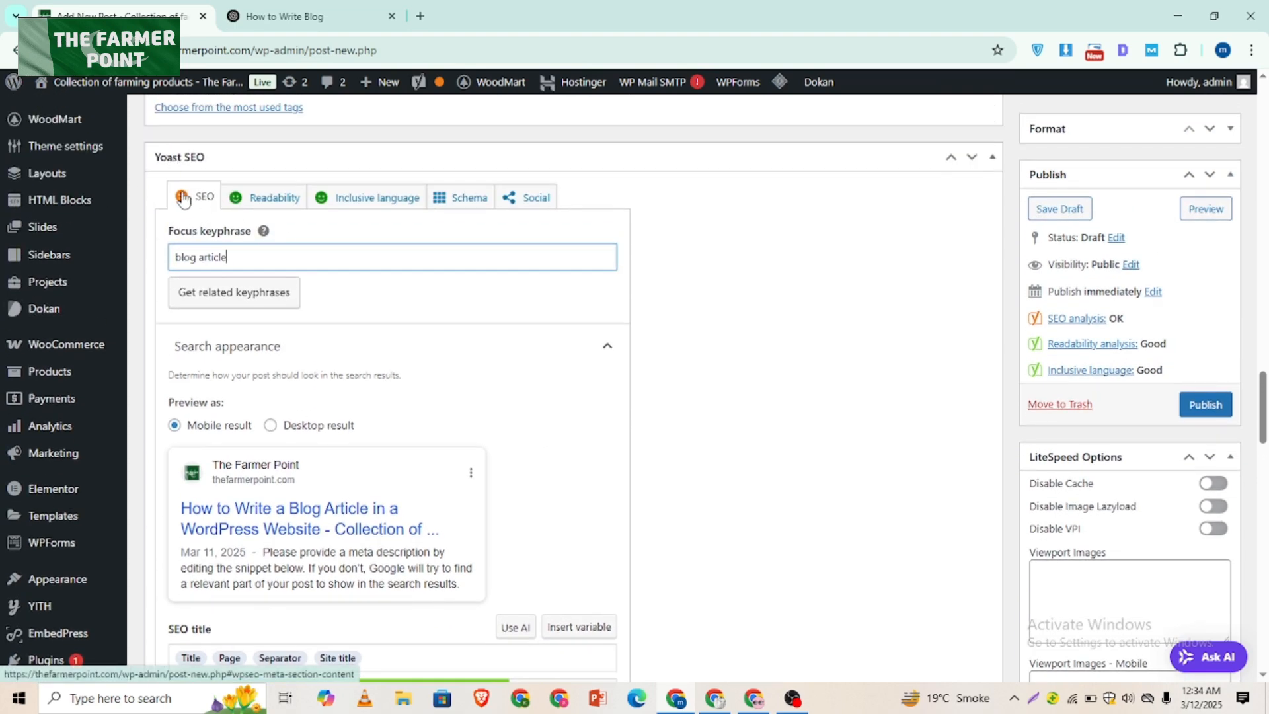
pyautogui.scroll(-5, 873, 371)
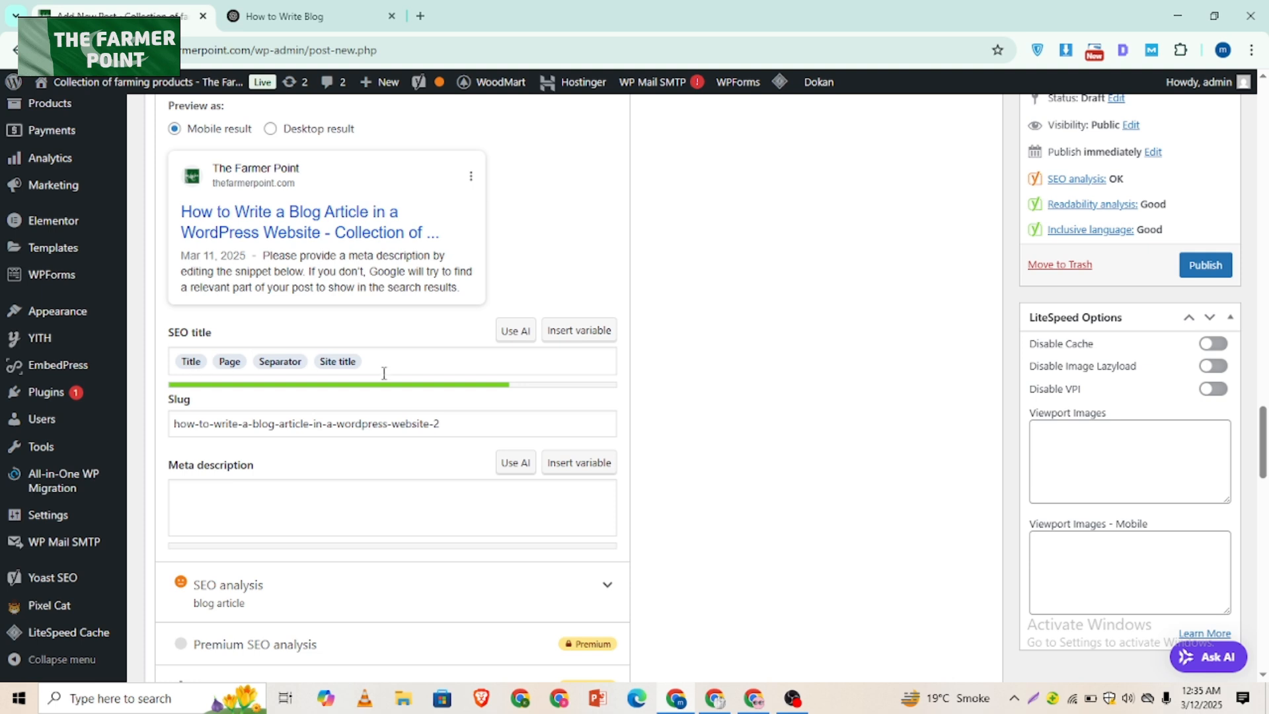
pyautogui.scroll(-1, 384, 374)
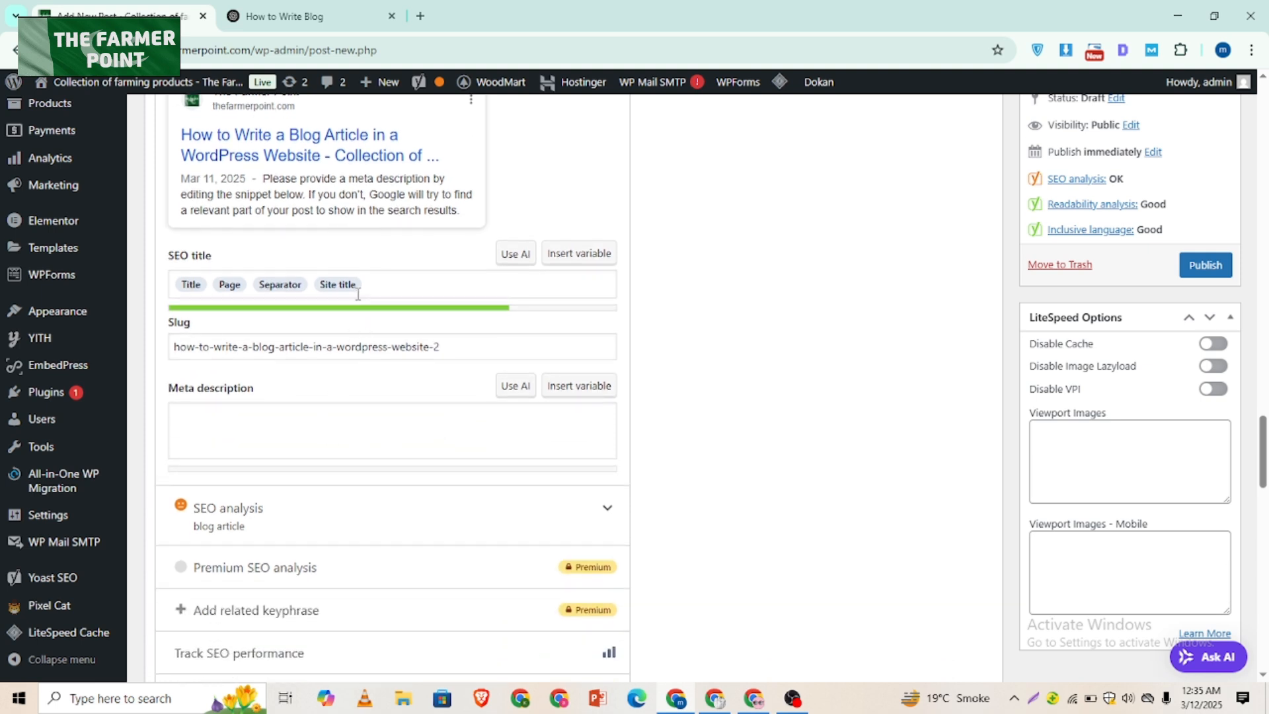
# Step: Compare the Yoast slug with the post's title and permalink, and examine the meta description field and search preview
pyautogui.click(322, 433)
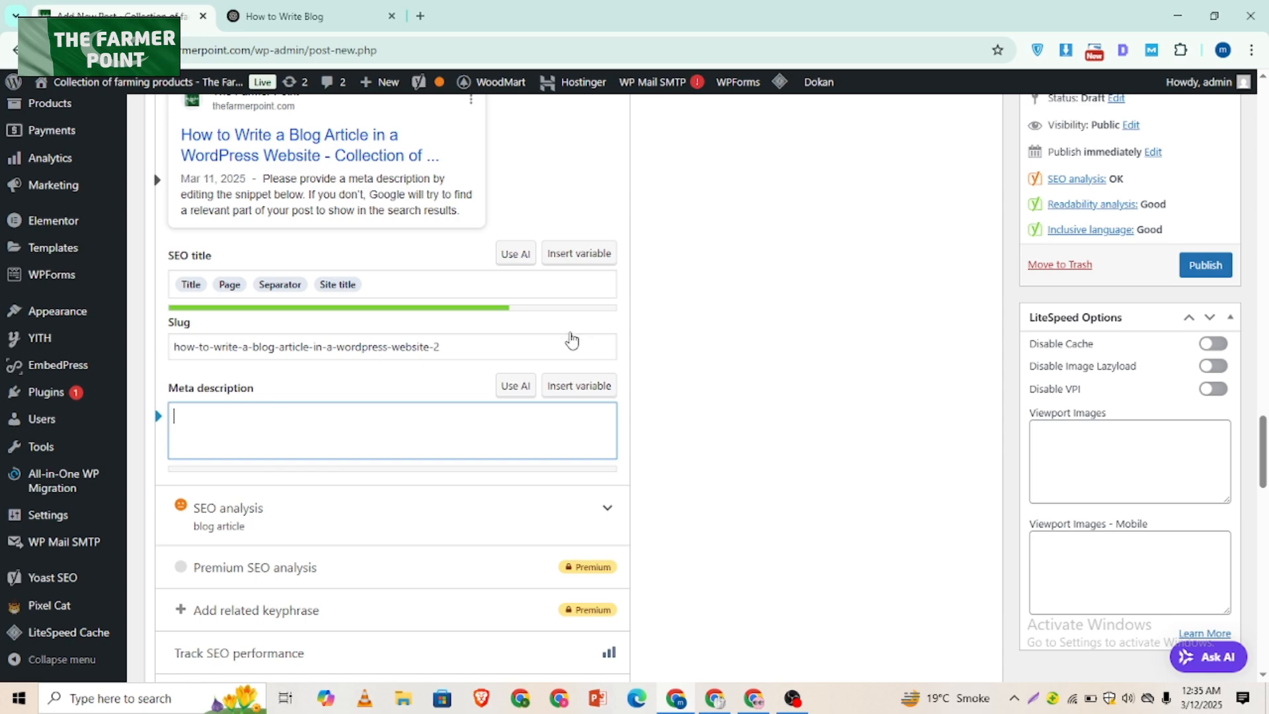
pyautogui.scroll(20, 669, 322)
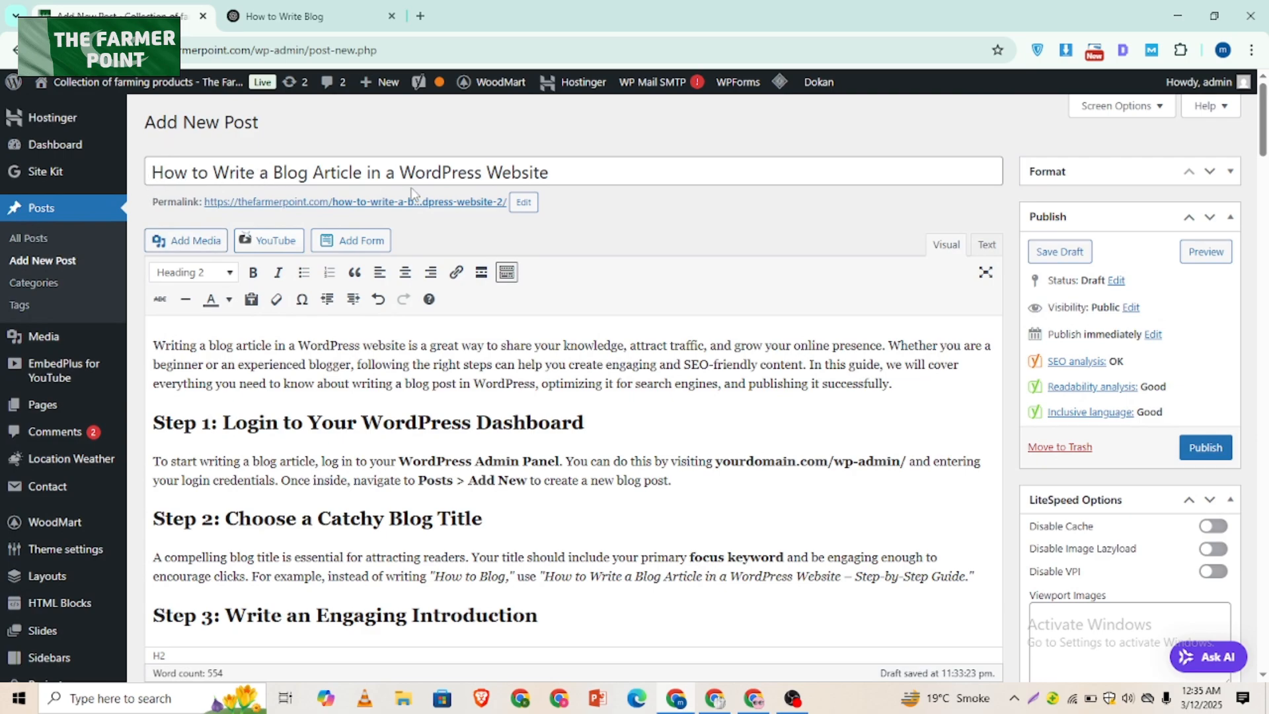
pyautogui.scroll(-15, 542, 361)
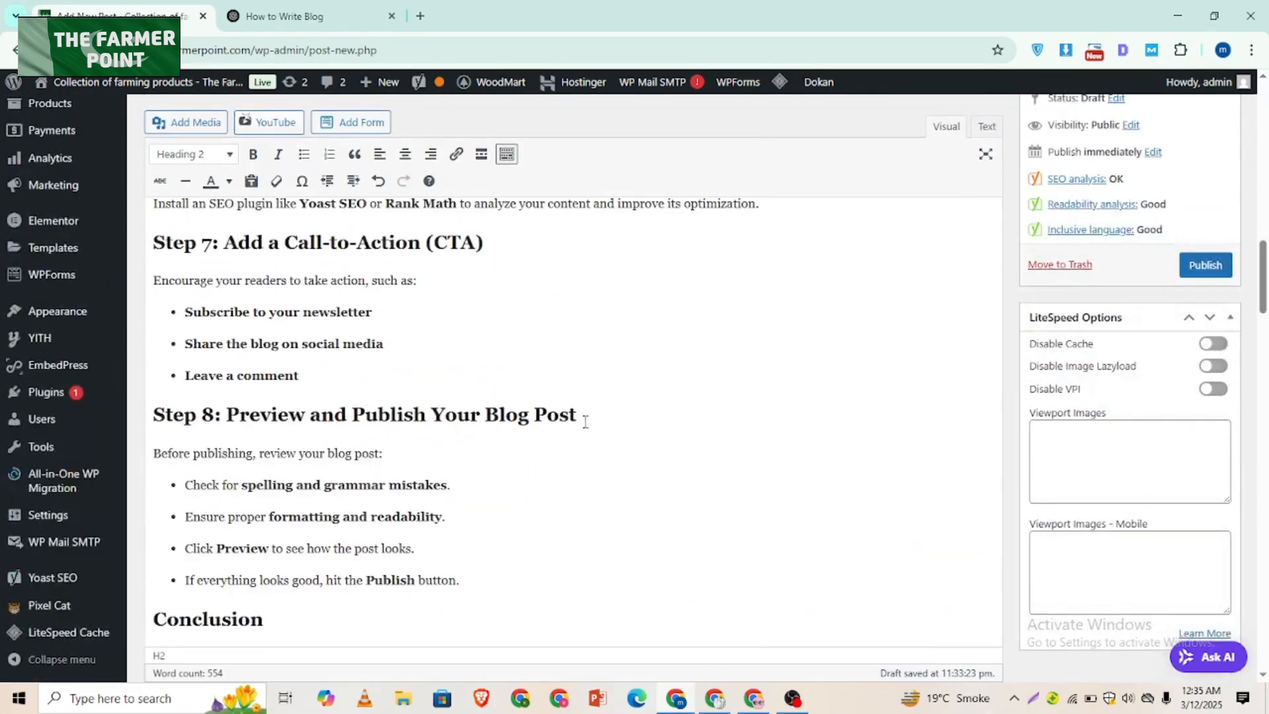
pyautogui.scroll(-15, 463, 595)
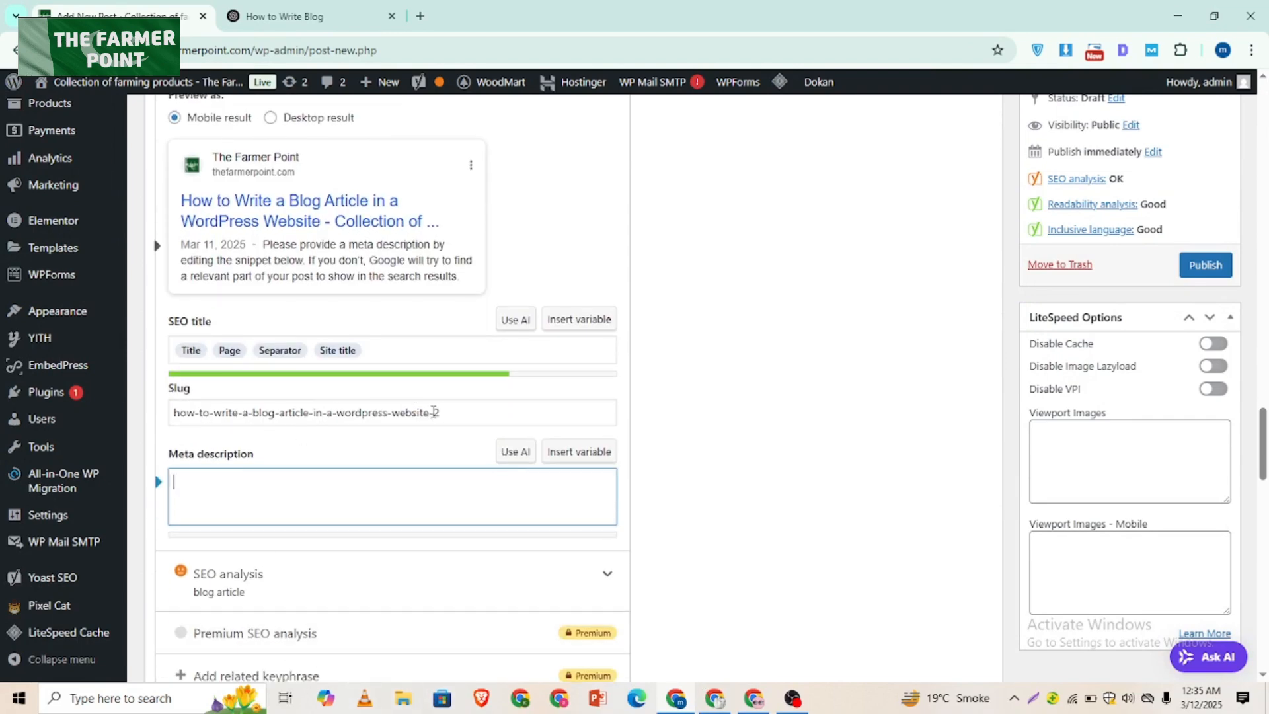
pyautogui.moveTo(434, 412); pyautogui.dragTo(455, 412)
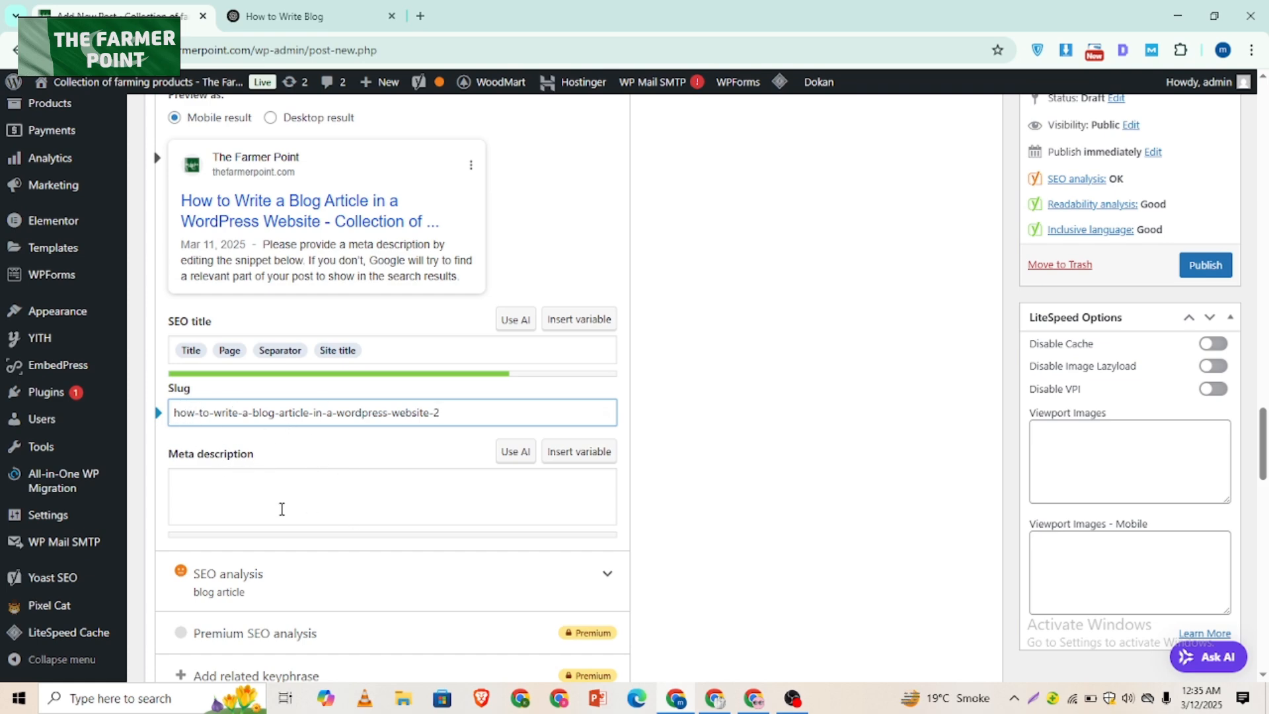
pyautogui.click(374, 487)
pyautogui.scroll(7, 653, 333)
pyautogui.scroll(-6, 653, 340)
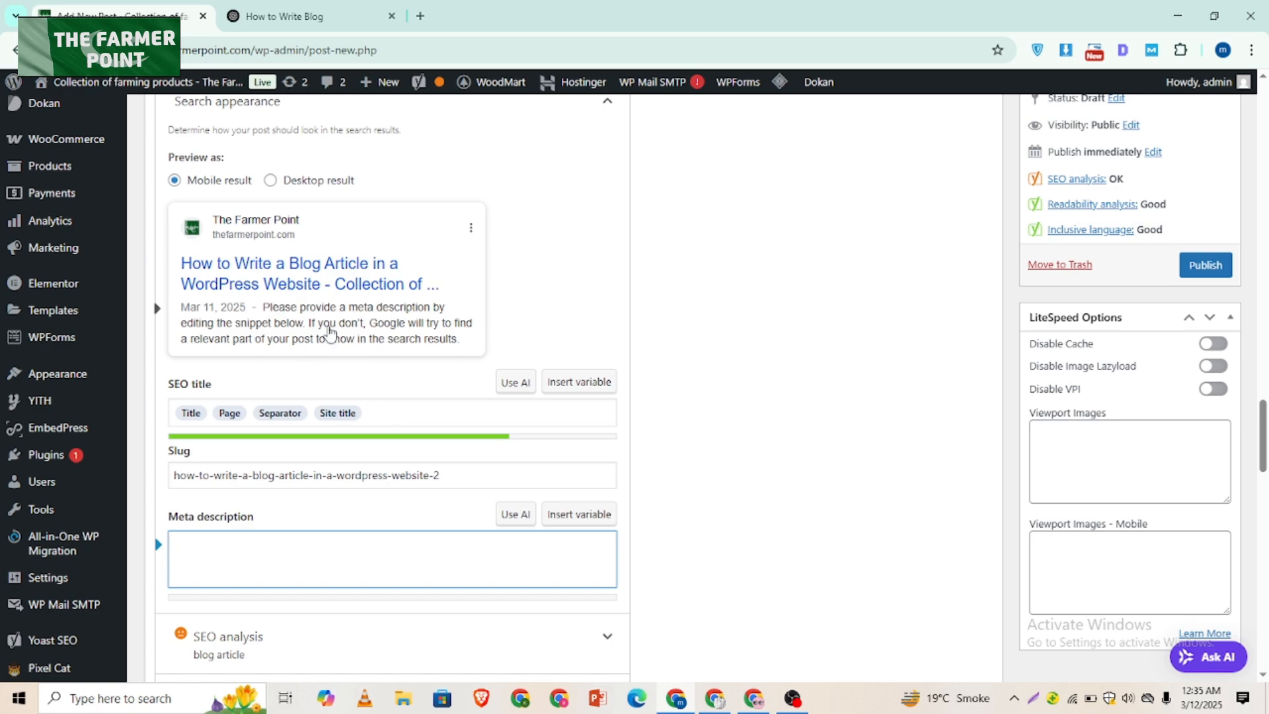
# Step: Copy the article's opening sentence, from "Writing a blog article" to "grow your online presence.", into the Yoast meta description
pyautogui.scroll(10, 704, 324)
pyautogui.scroll(15, 695, 338)
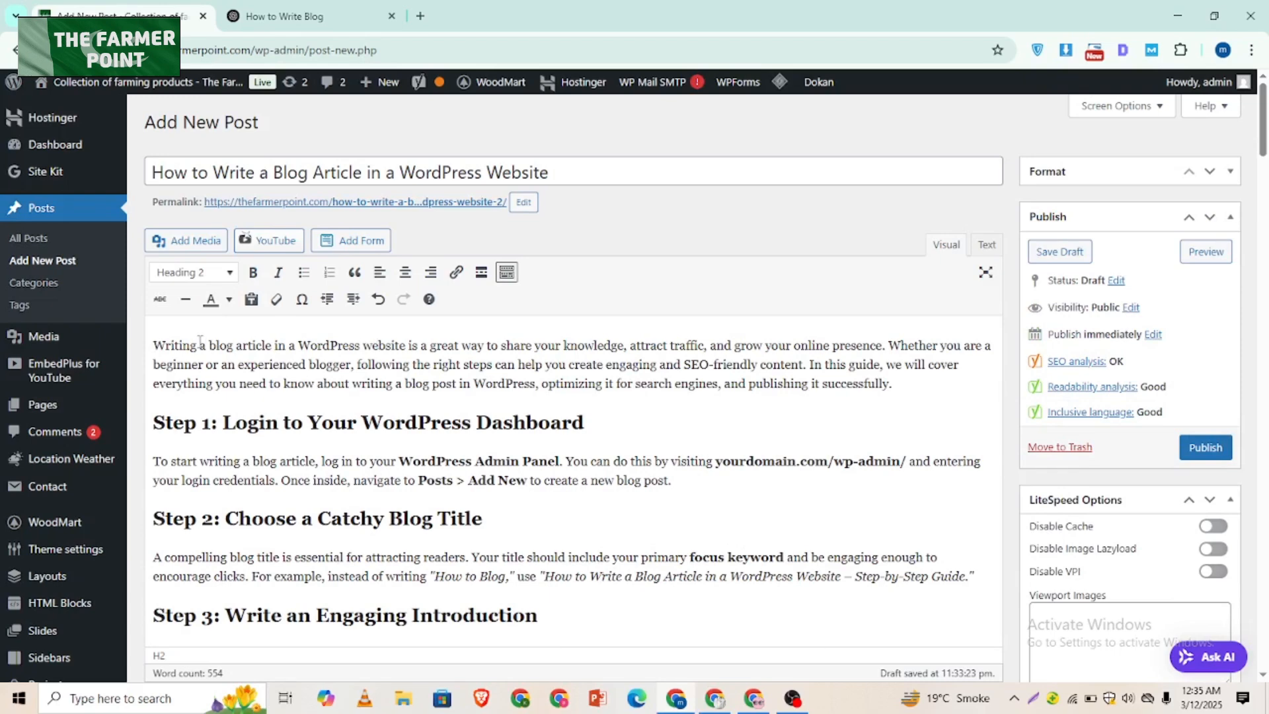
pyautogui.moveTo(152, 345); pyautogui.dragTo(890, 345)
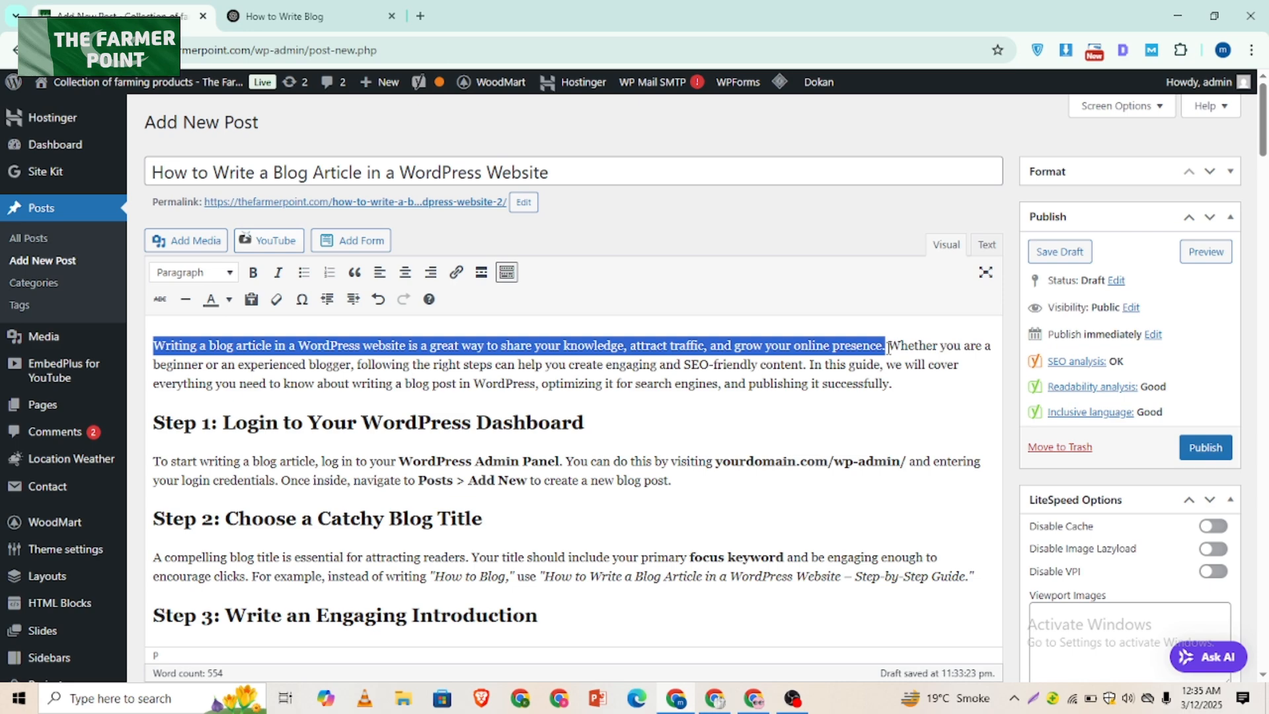
pyautogui.click(828, 472)
pyautogui.scroll(-18, 828, 472)
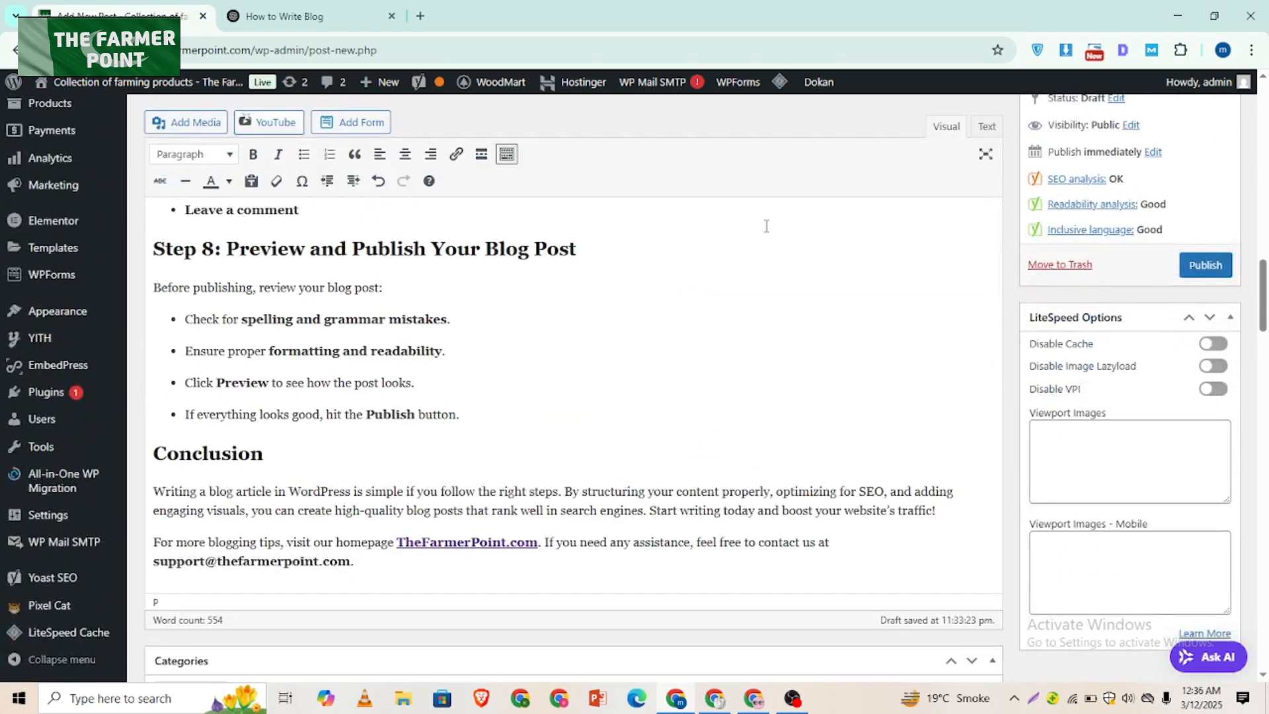
pyautogui.scroll(-20, 742, 190)
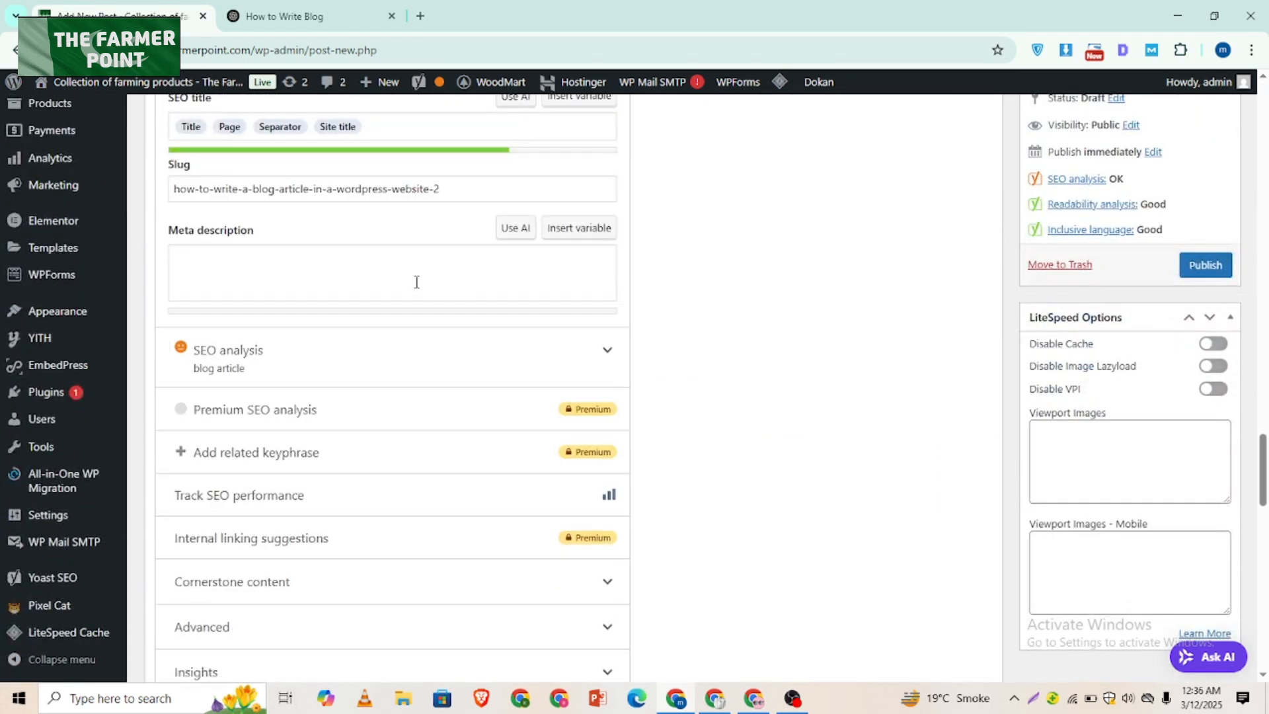
pyautogui.click(417, 281)
pyautogui.write('Writing a blog article in a WordPress website is a great way to share your knowledge, attract traffic, and grow your online presence.')
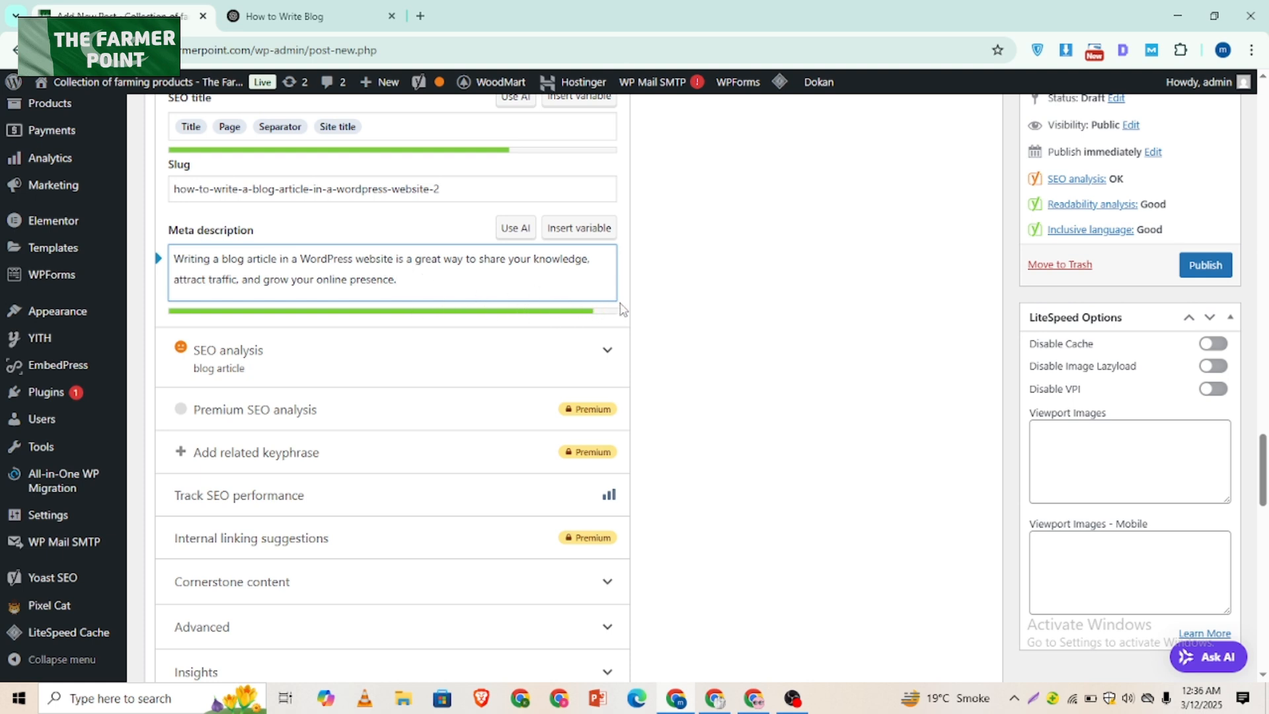
# Step: Expand the Yoast SEO analysis for the focus keyphrase and review its problems, improvements and good results
pyautogui.scroll(1, 705, 340)
pyautogui.scroll(1, 708, 341)
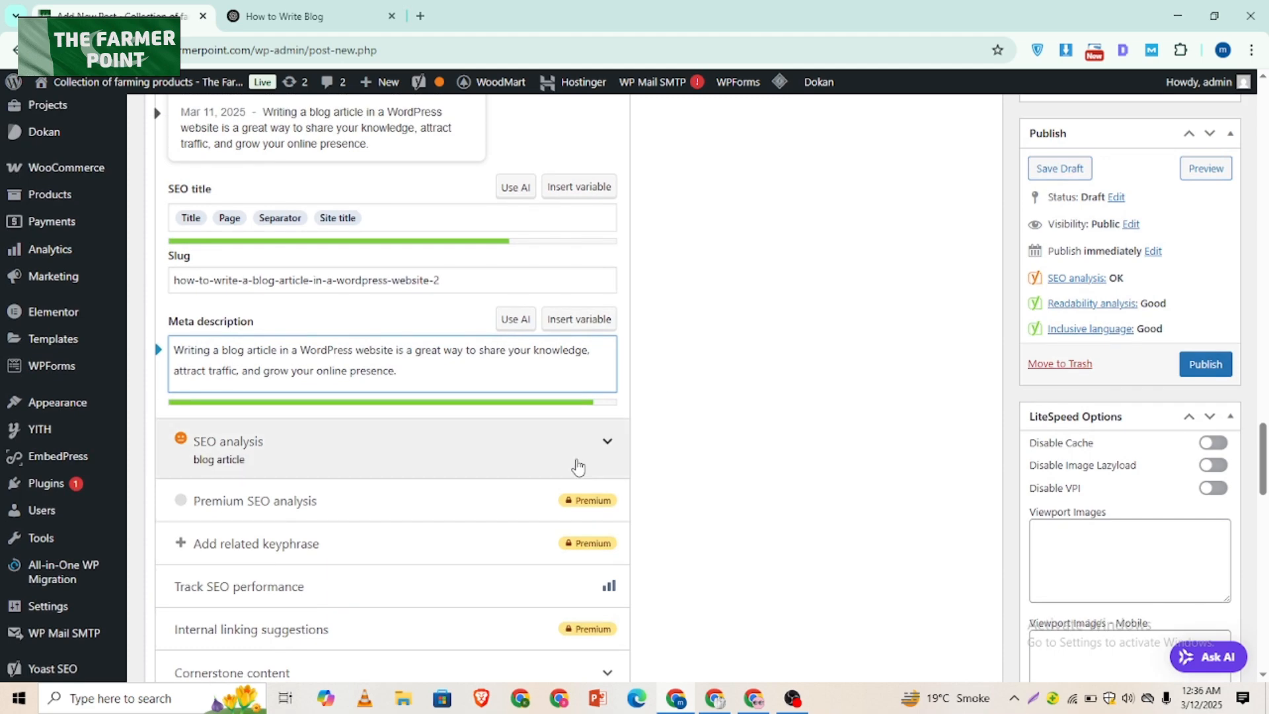
pyautogui.click(183, 442)
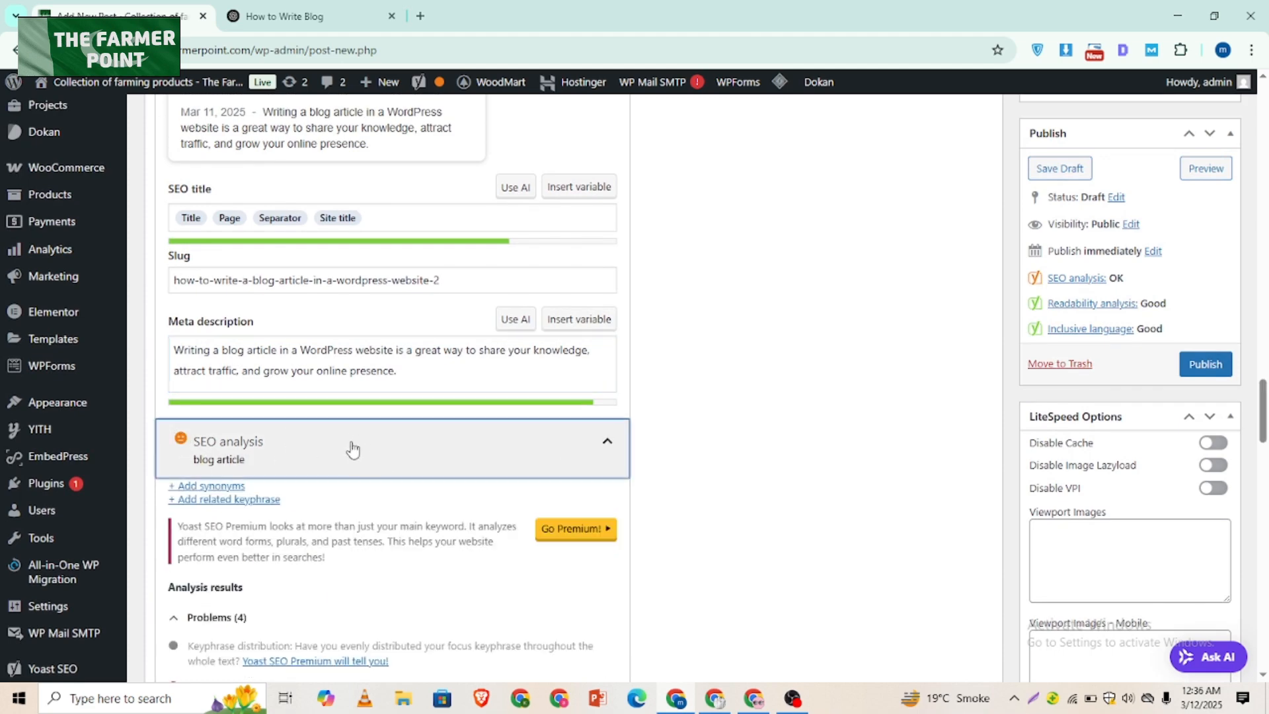
pyautogui.scroll(-2, 675, 433)
pyautogui.scroll(-2, 675, 432)
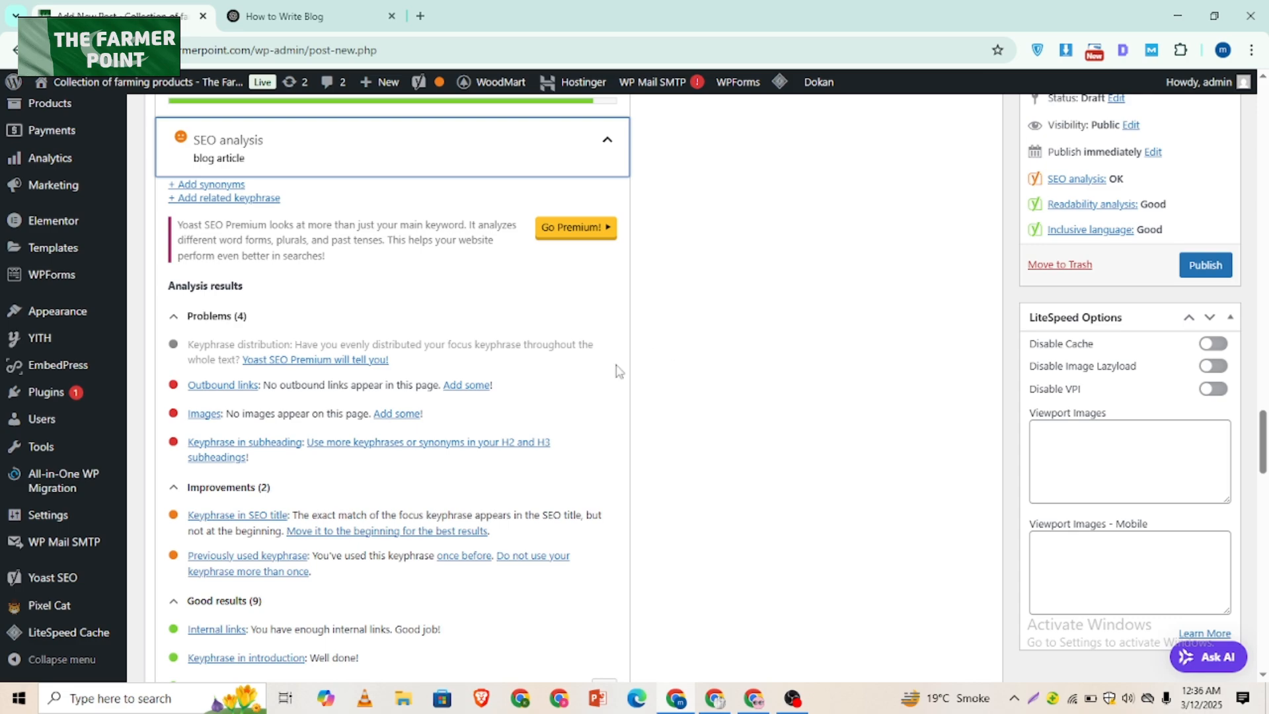
pyautogui.scroll(10, 519, 424)
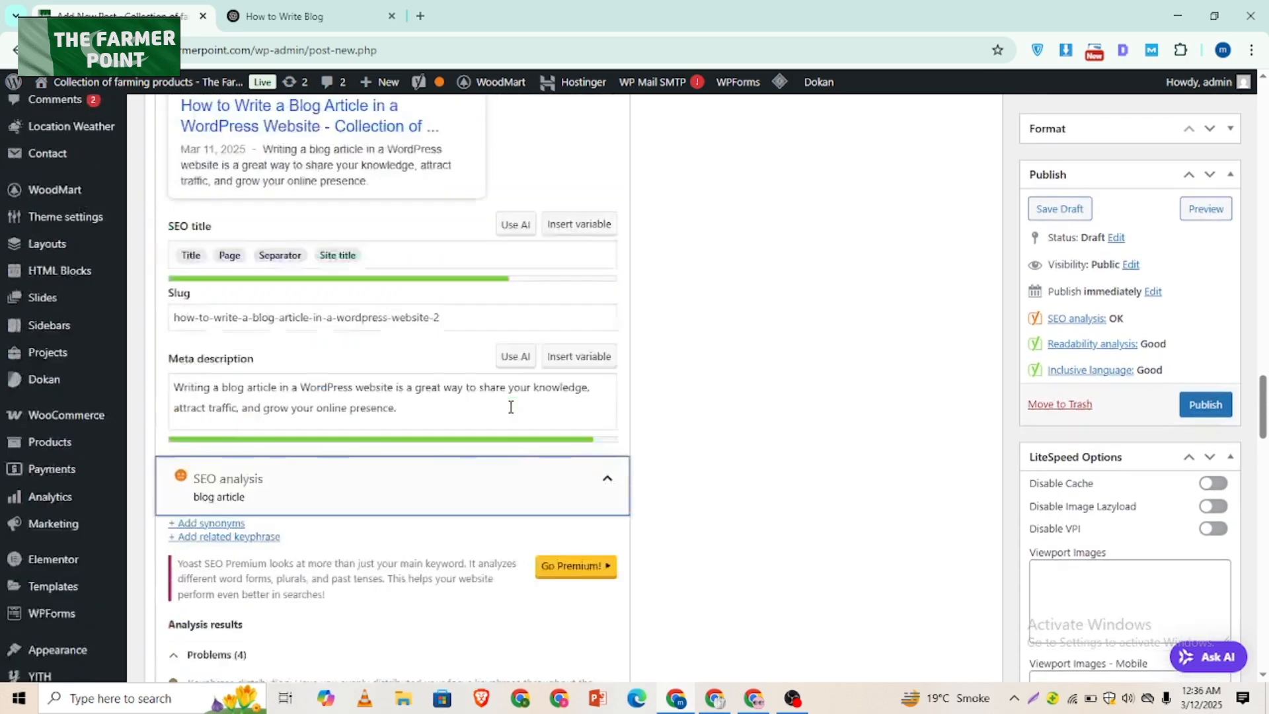
pyautogui.scroll(3, 509, 406)
pyautogui.scroll(3, 985, 198)
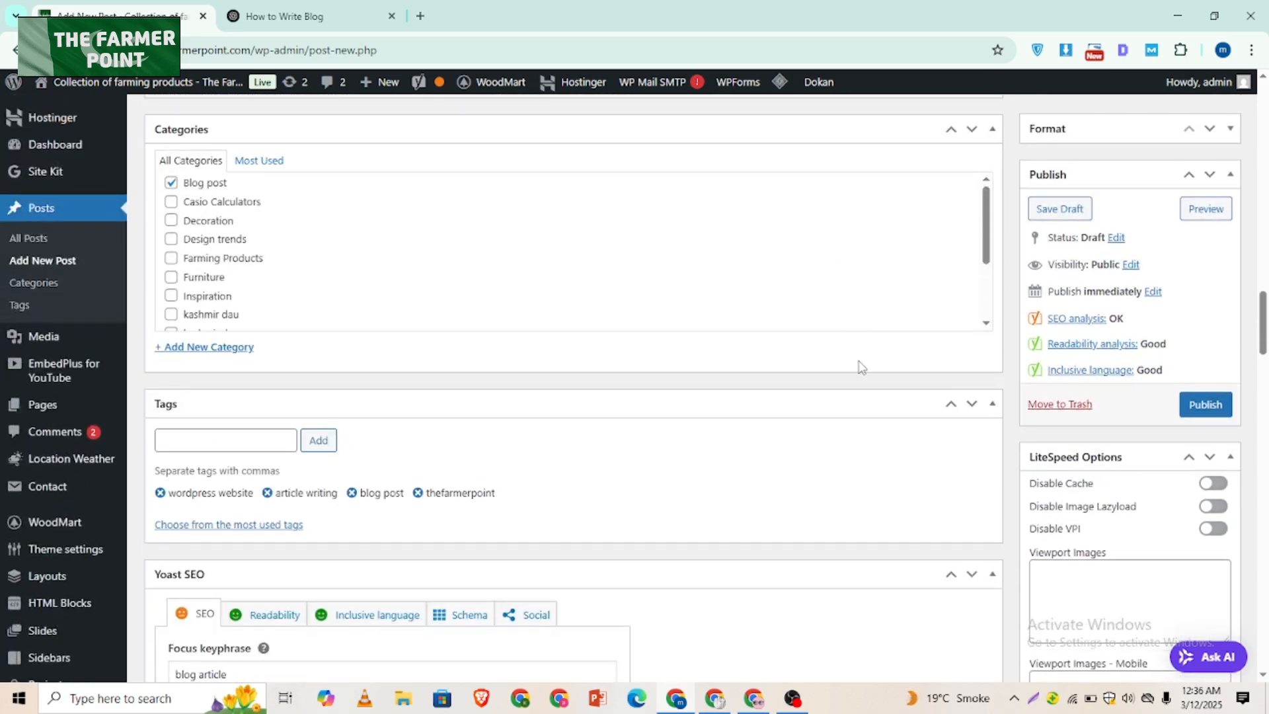
pyautogui.scroll(-7, 859, 367)
pyautogui.scroll(-10, 862, 367)
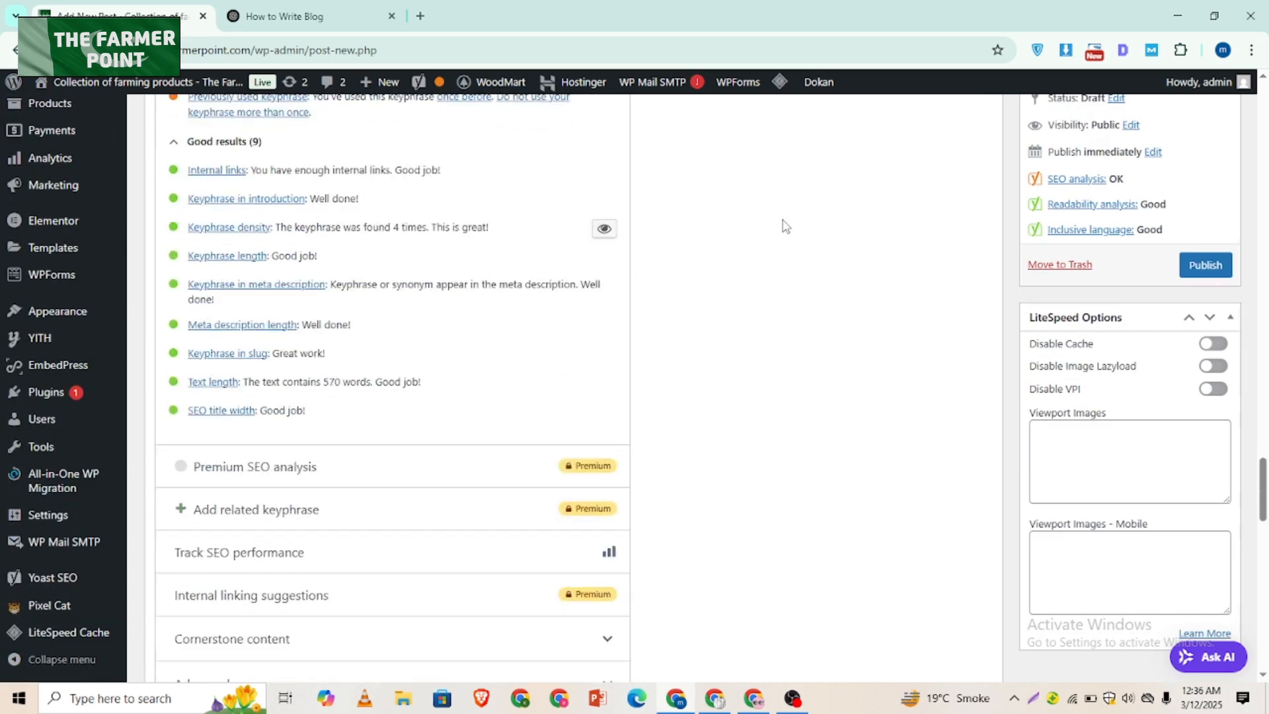
# Step: Set Blog-article-scaled.jpg from the media library as the post's featured image and recheck the Yoast SEO analysis
pyautogui.scroll(-5, 783, 470)
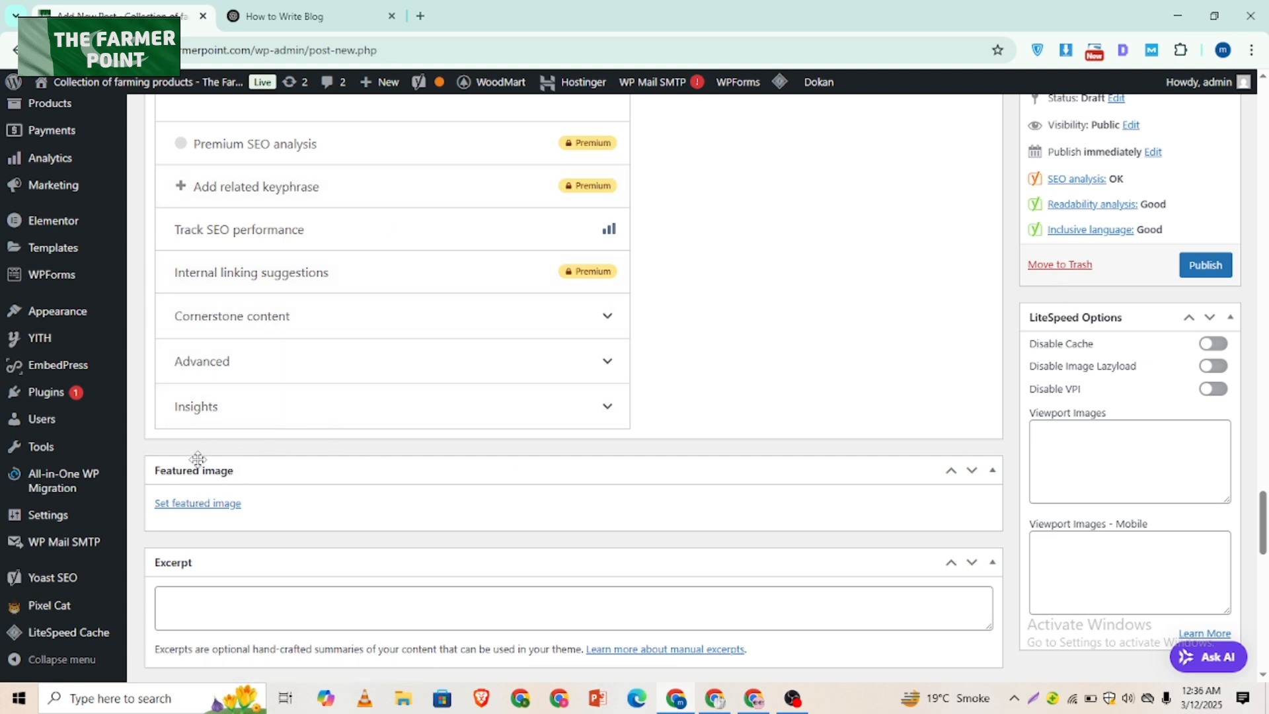
pyautogui.click(211, 504)
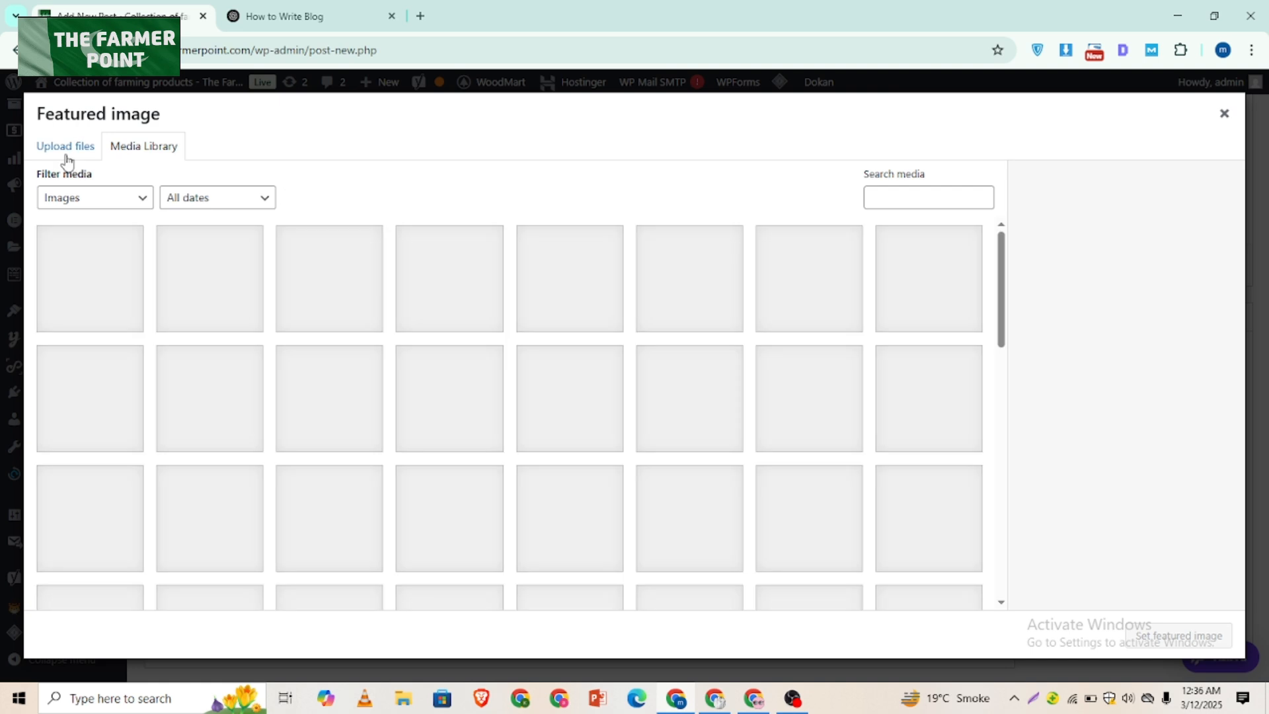
pyautogui.click(119, 285)
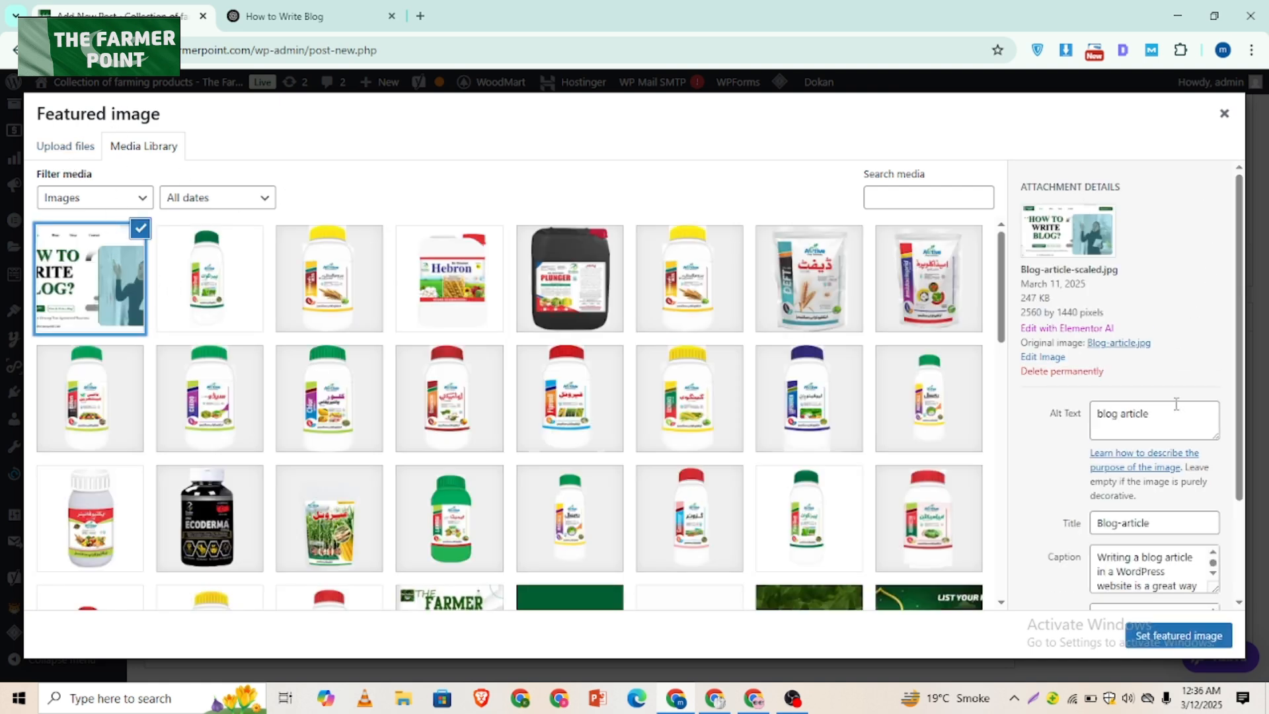
pyautogui.scroll(-2, 1239, 370)
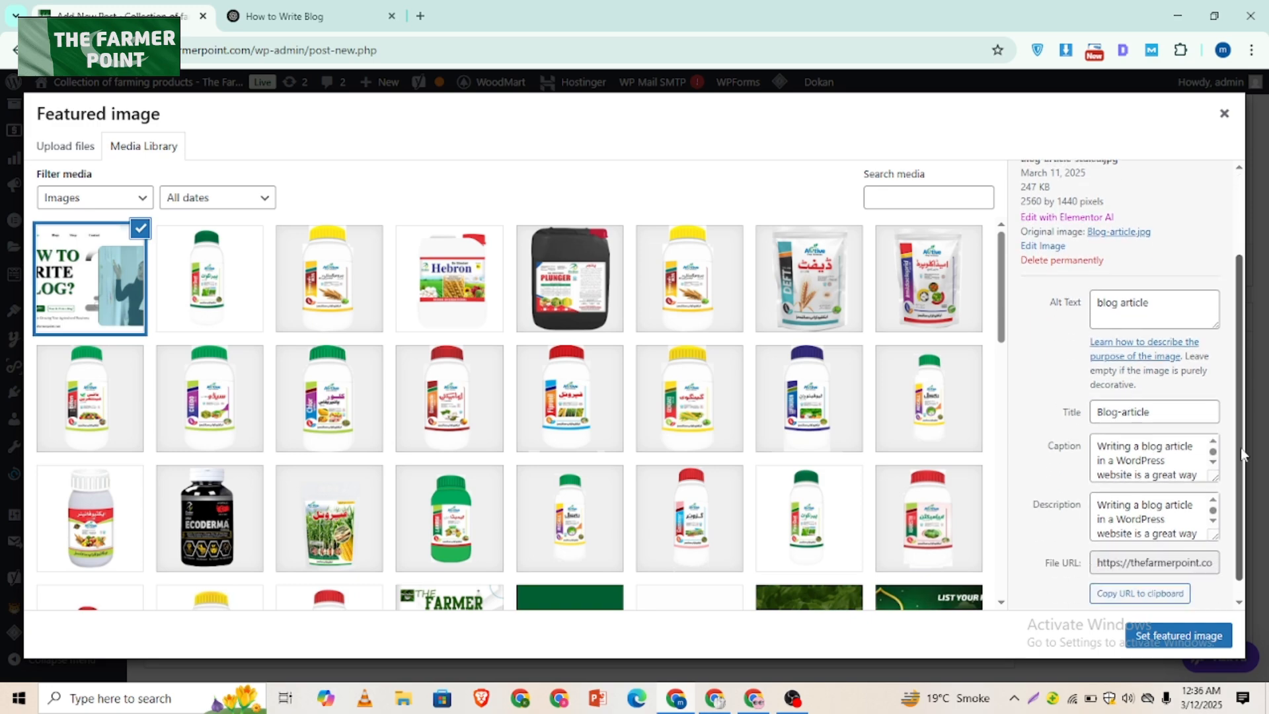
pyautogui.click(1163, 636)
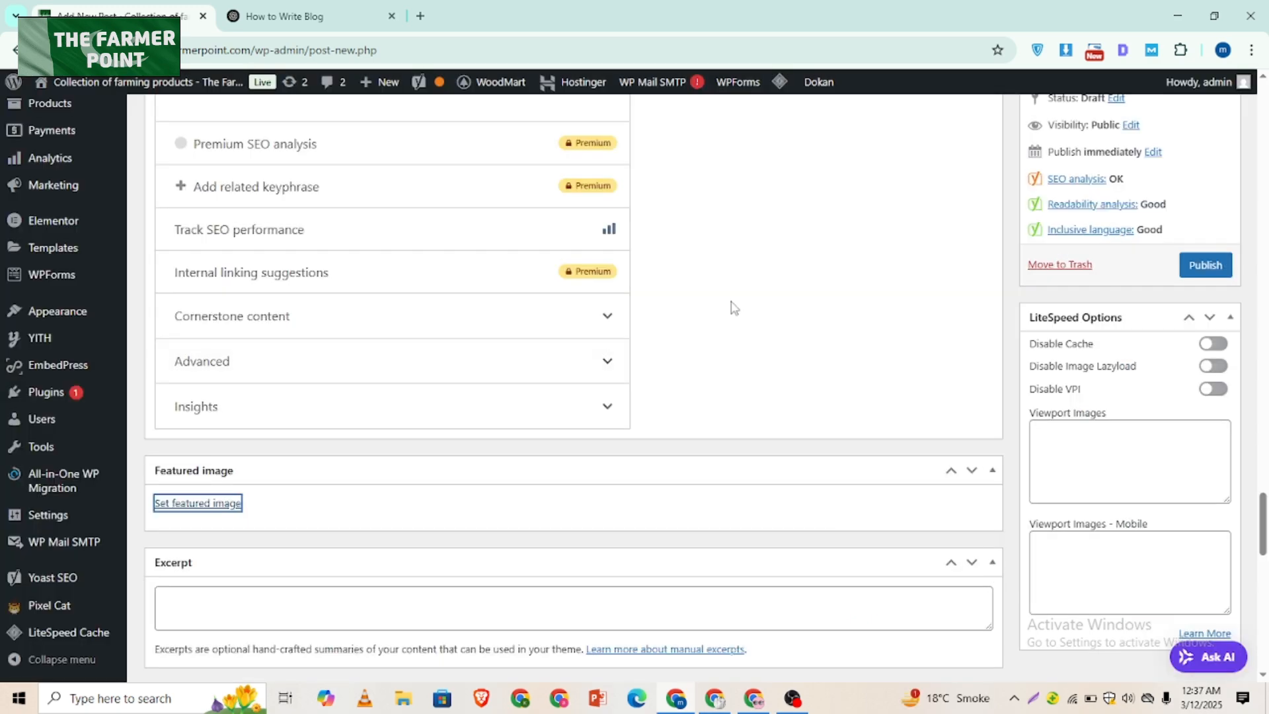
pyautogui.scroll(5, 727, 301)
pyautogui.scroll(6, 450, 254)
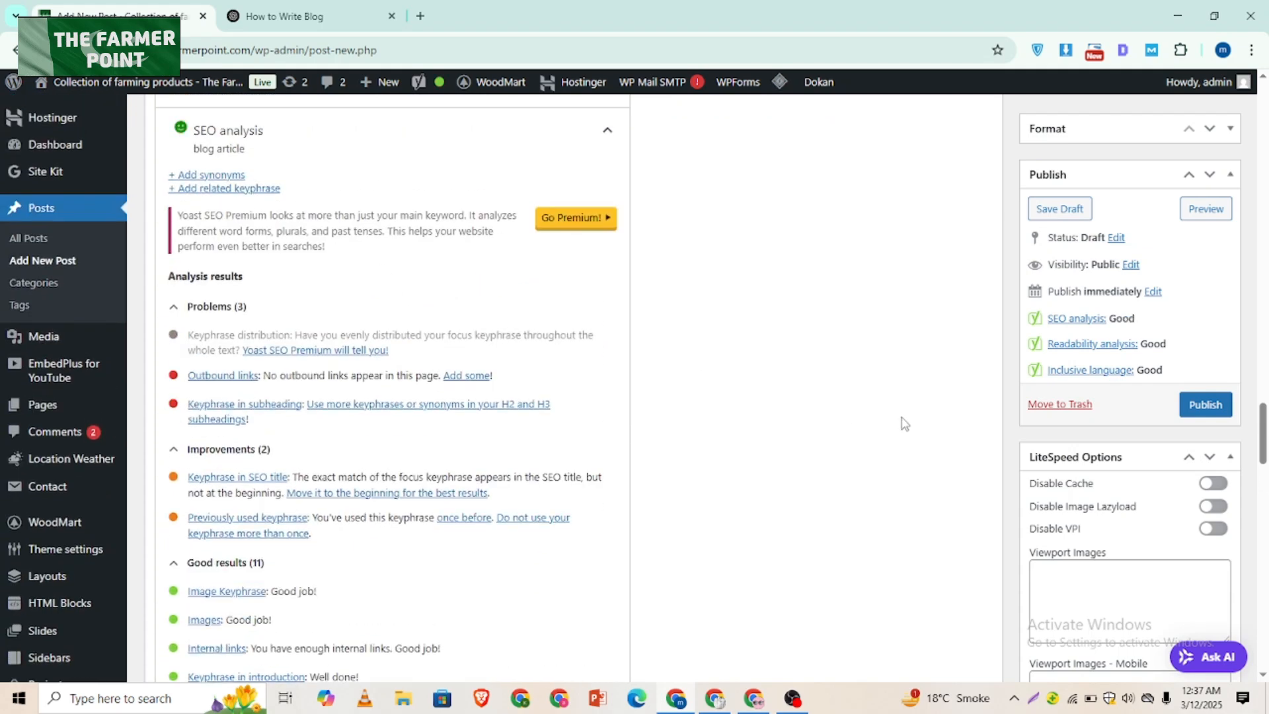
pyautogui.scroll(3, 905, 424)
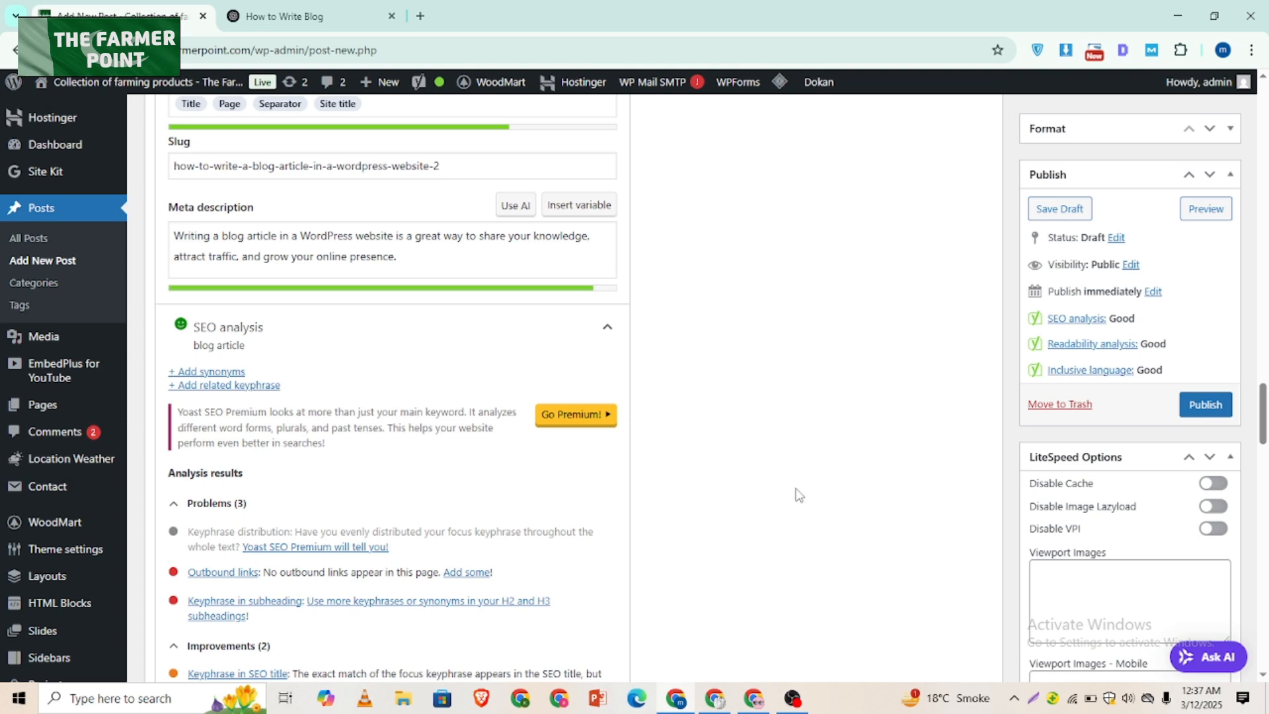
pyautogui.scroll(-2, 777, 486)
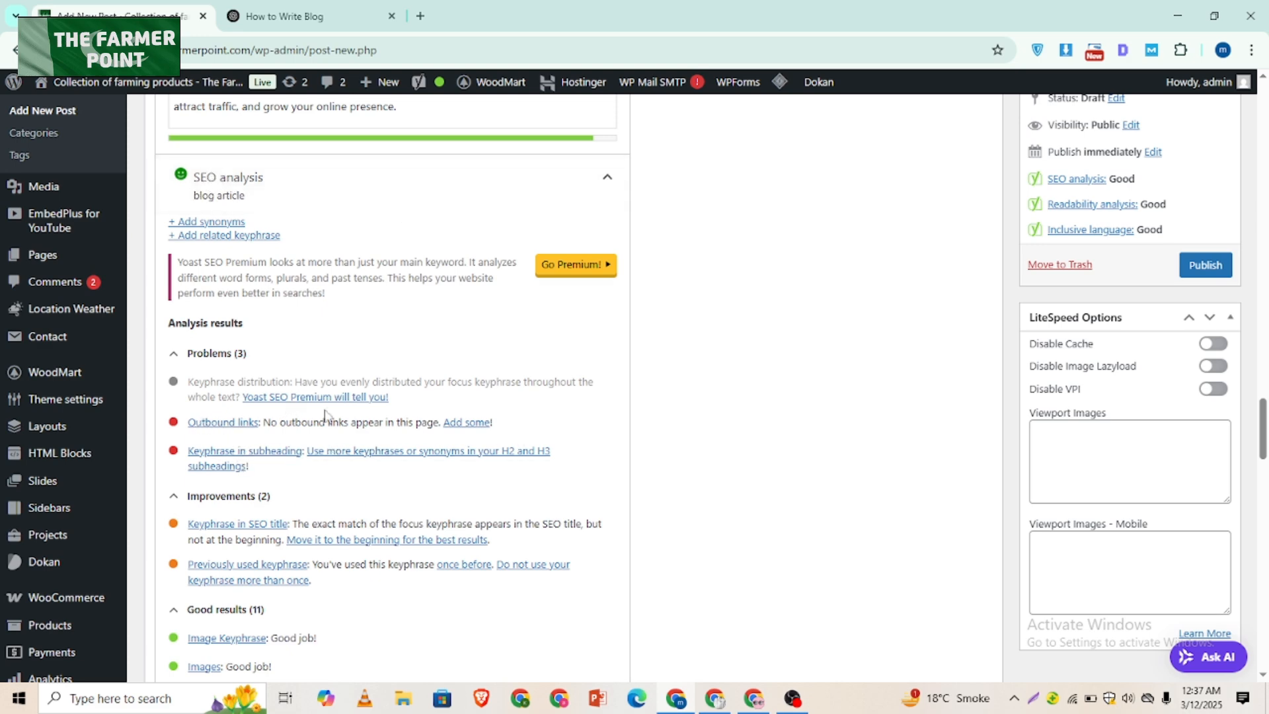
# Step: Add the line "Visit Our Youtube Channel For Tutorial Video" a few blank lines below the article's conclusion
pyautogui.scroll(15, 688, 357)
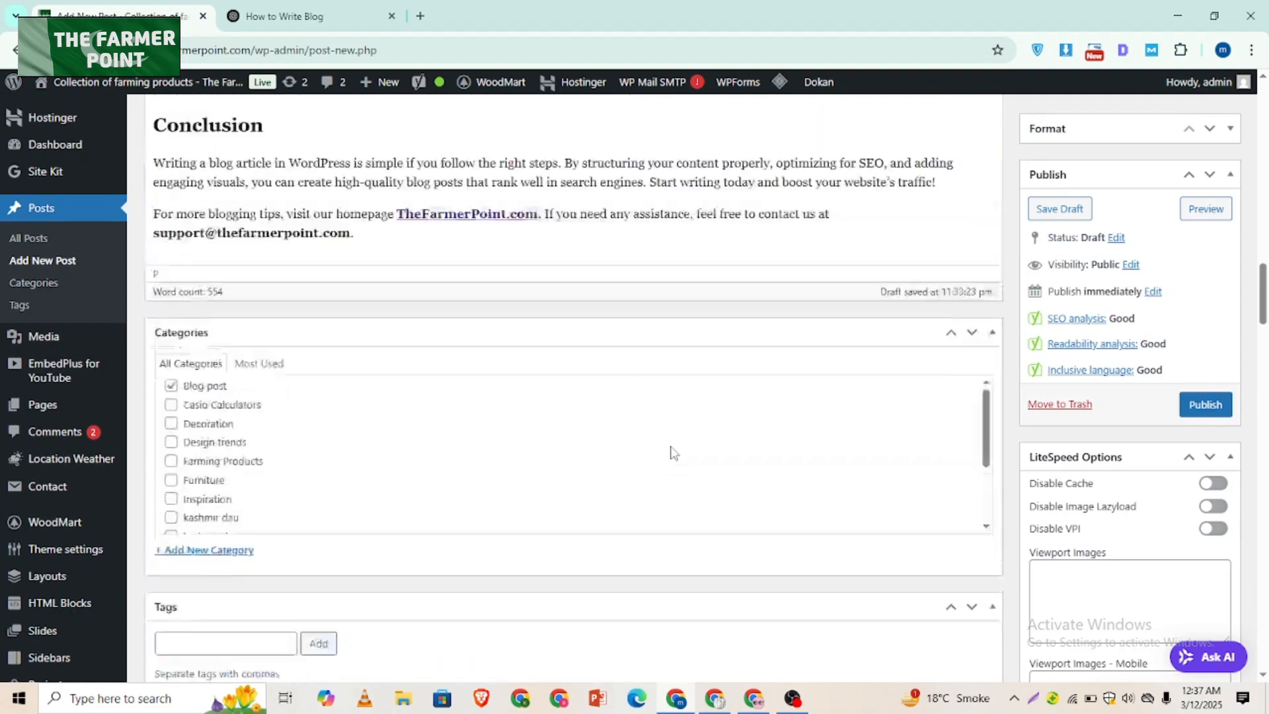
pyautogui.scroll(5, 672, 452)
pyautogui.scroll(-6, 661, 425)
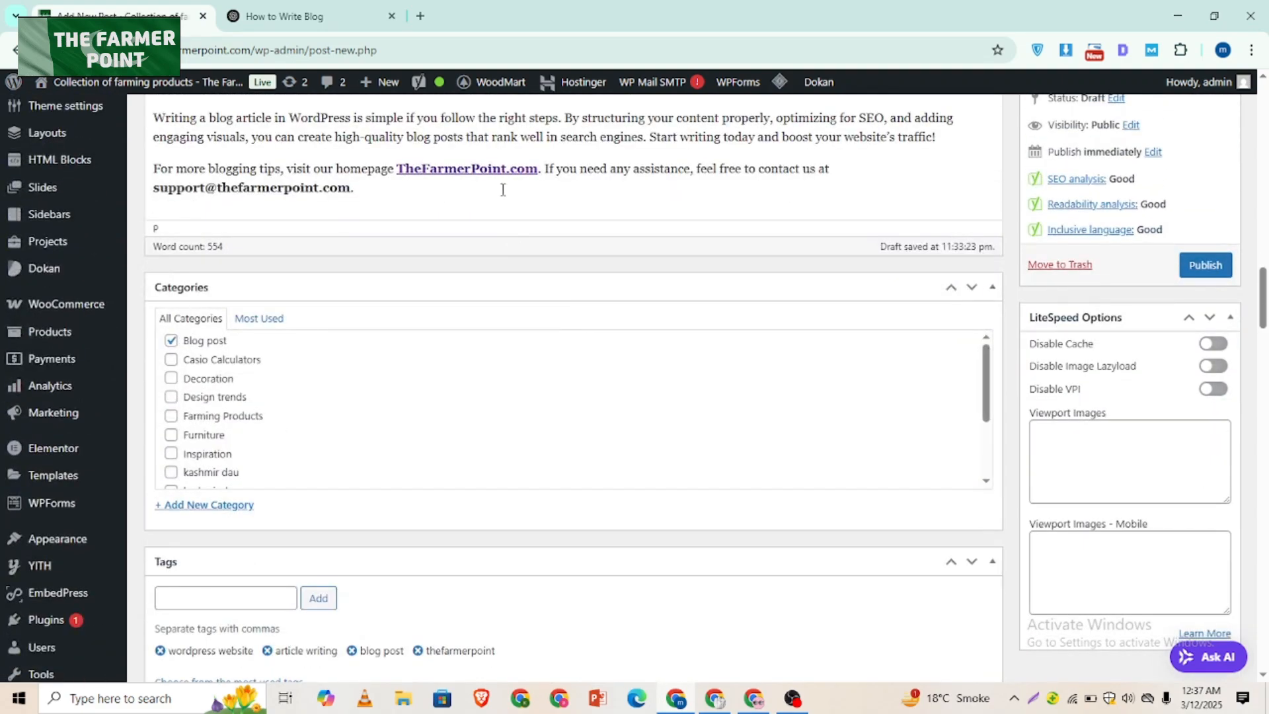
pyautogui.press('Return')
pyautogui.press('Return')
pyautogui.press('Return')
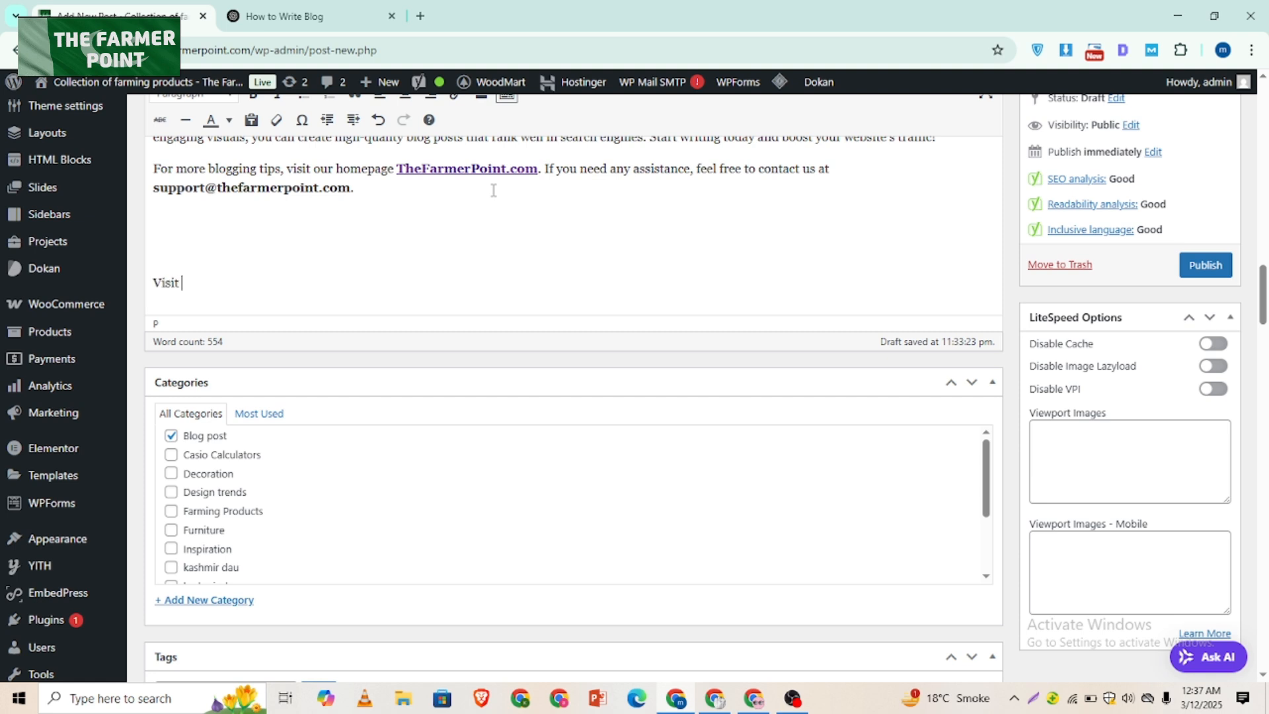
pyautogui.write('Visit Our Youtube Channel For Tutorial Video')
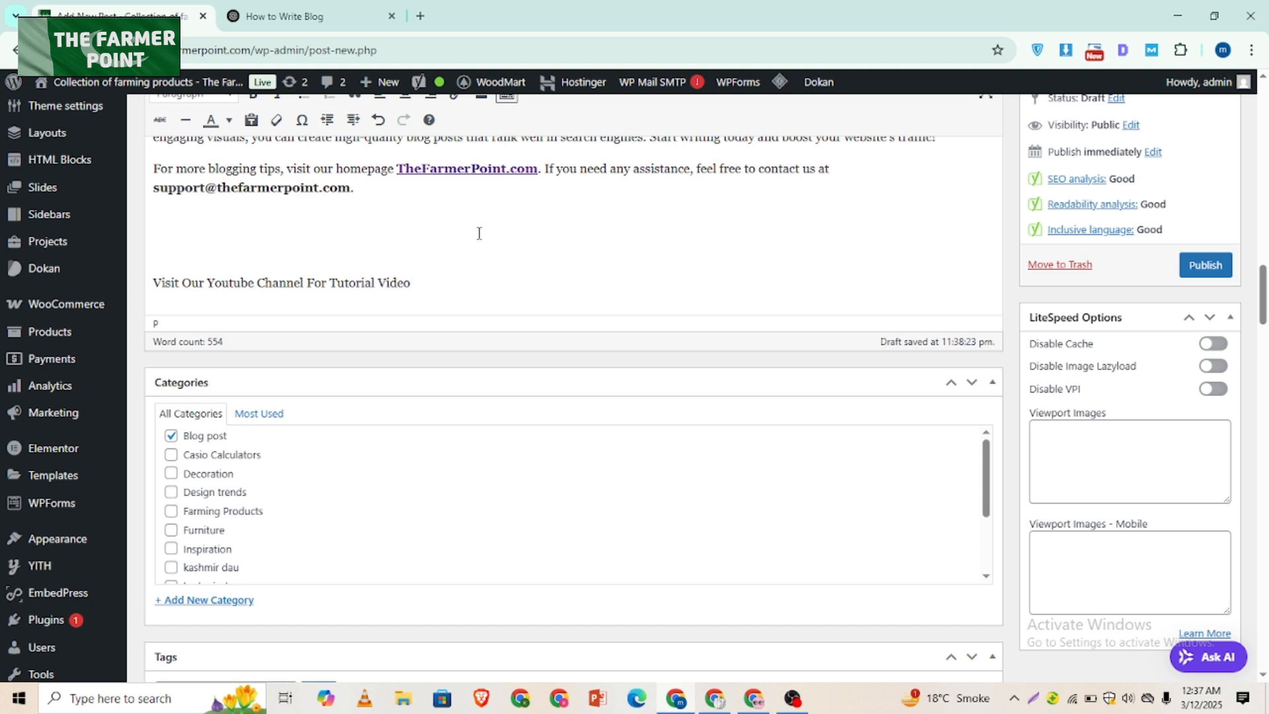
pyautogui.tripleClick(387, 277)
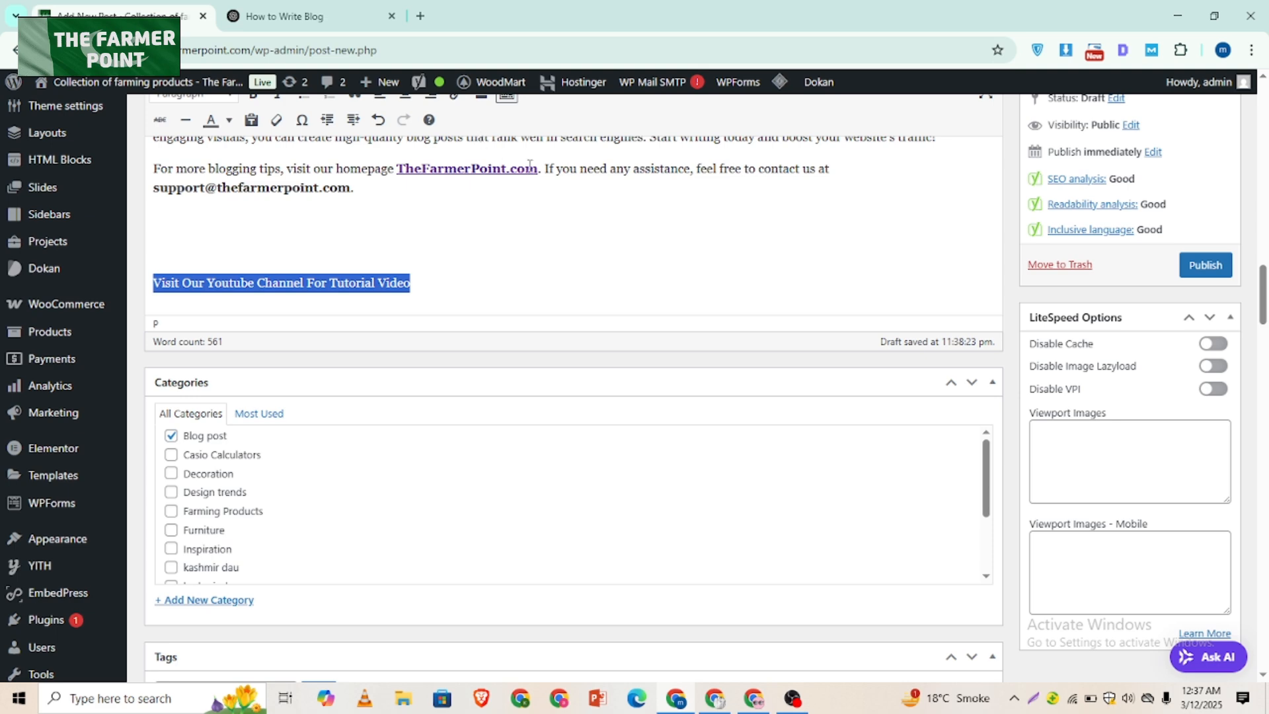
pyautogui.scroll(1, 530, 165)
pyautogui.click(456, 105)
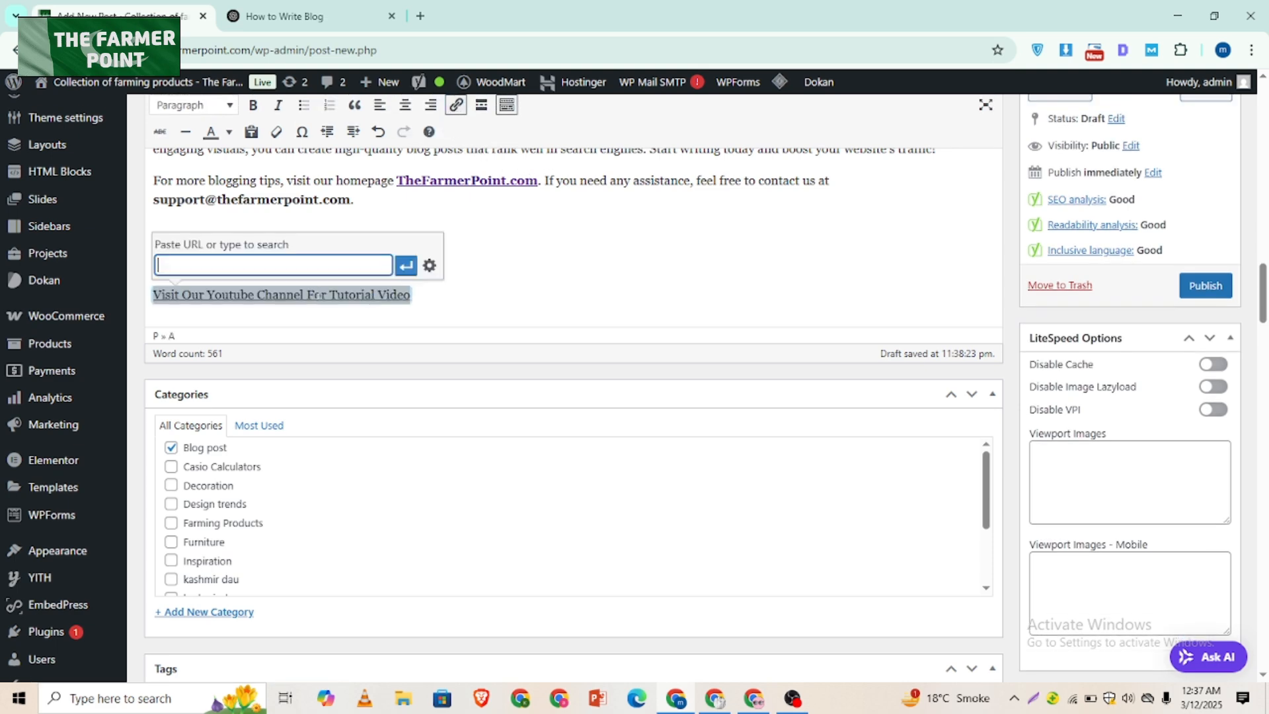
pyautogui.click(421, 15)
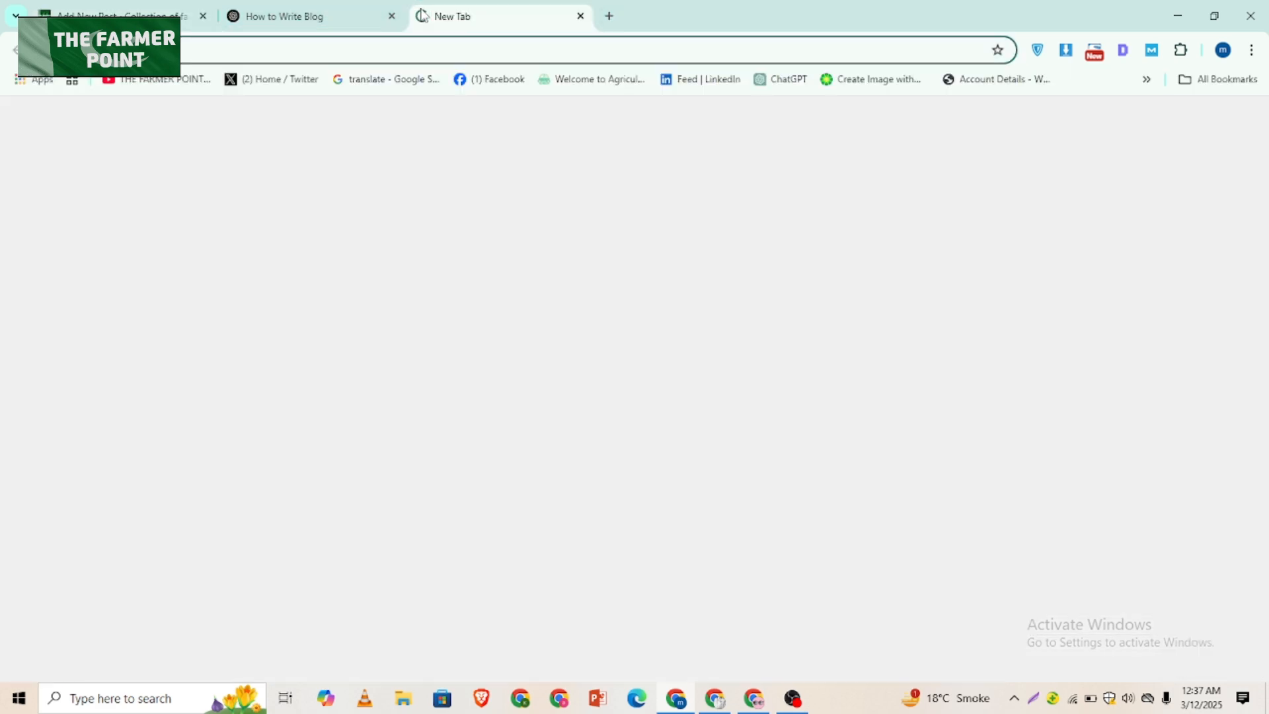
pyautogui.write('youtube.com/@thefarmerpoint')
pyautogui.press('Return')
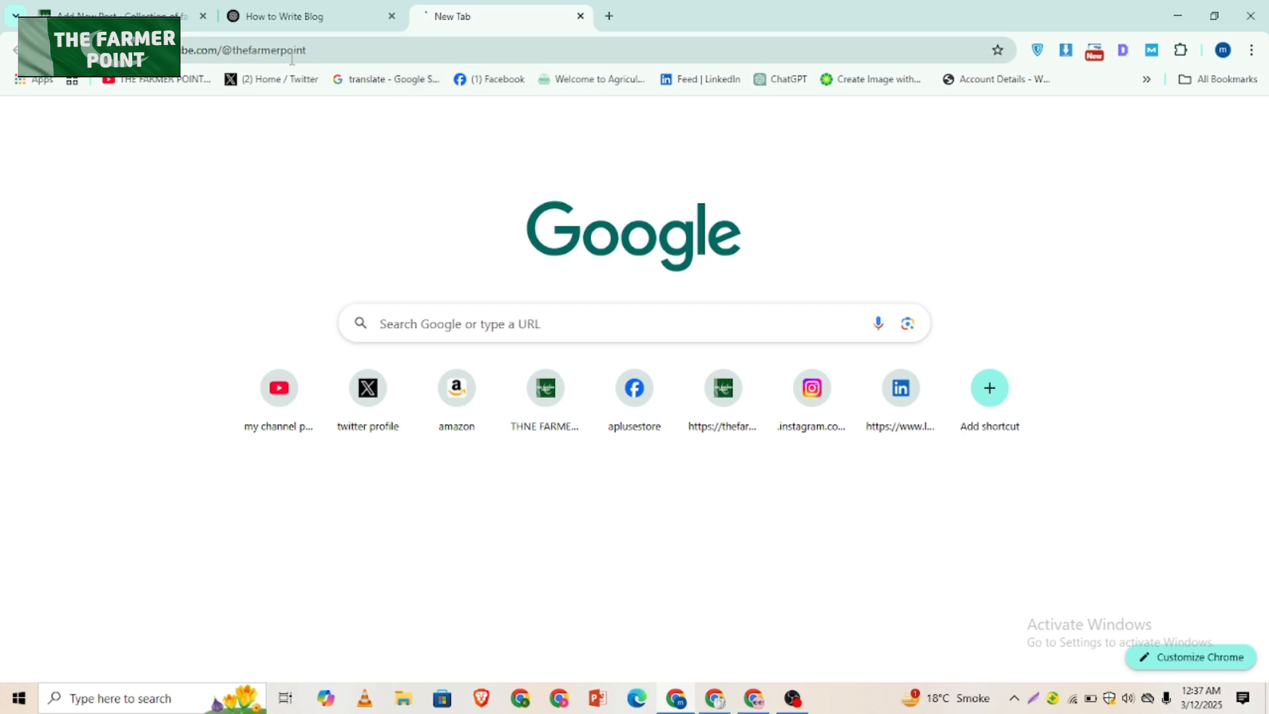
pyautogui.rightClick(291, 59)
pyautogui.click(343, 174)
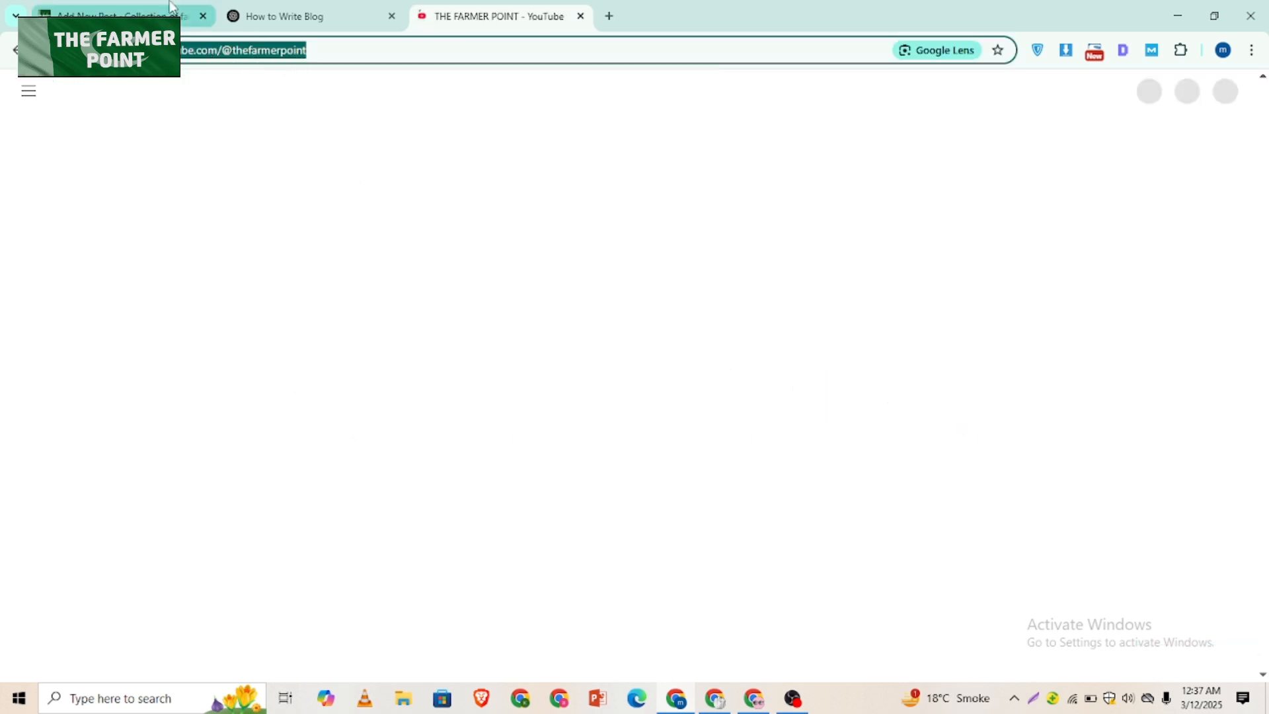
pyautogui.click(125, 14)
pyautogui.hotkey('ctrl', 'v')
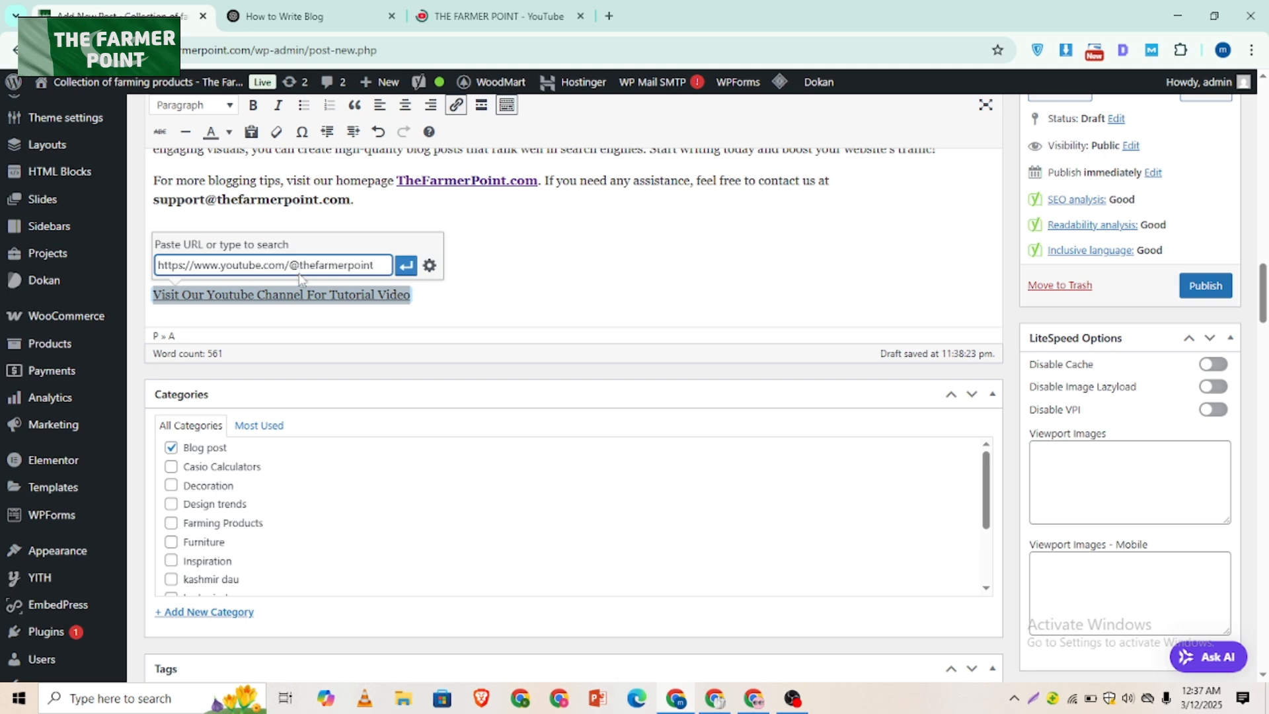
pyautogui.press('Return')
pyautogui.click(488, 291)
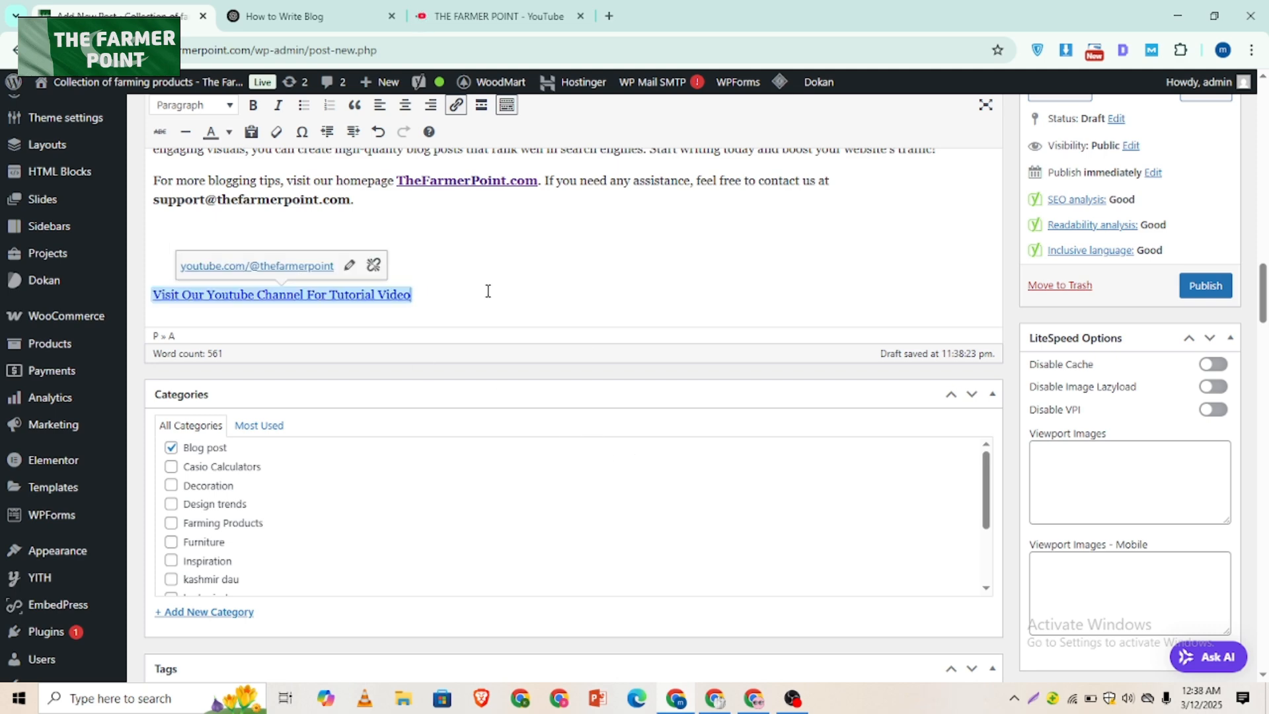
pyautogui.click(547, 256)
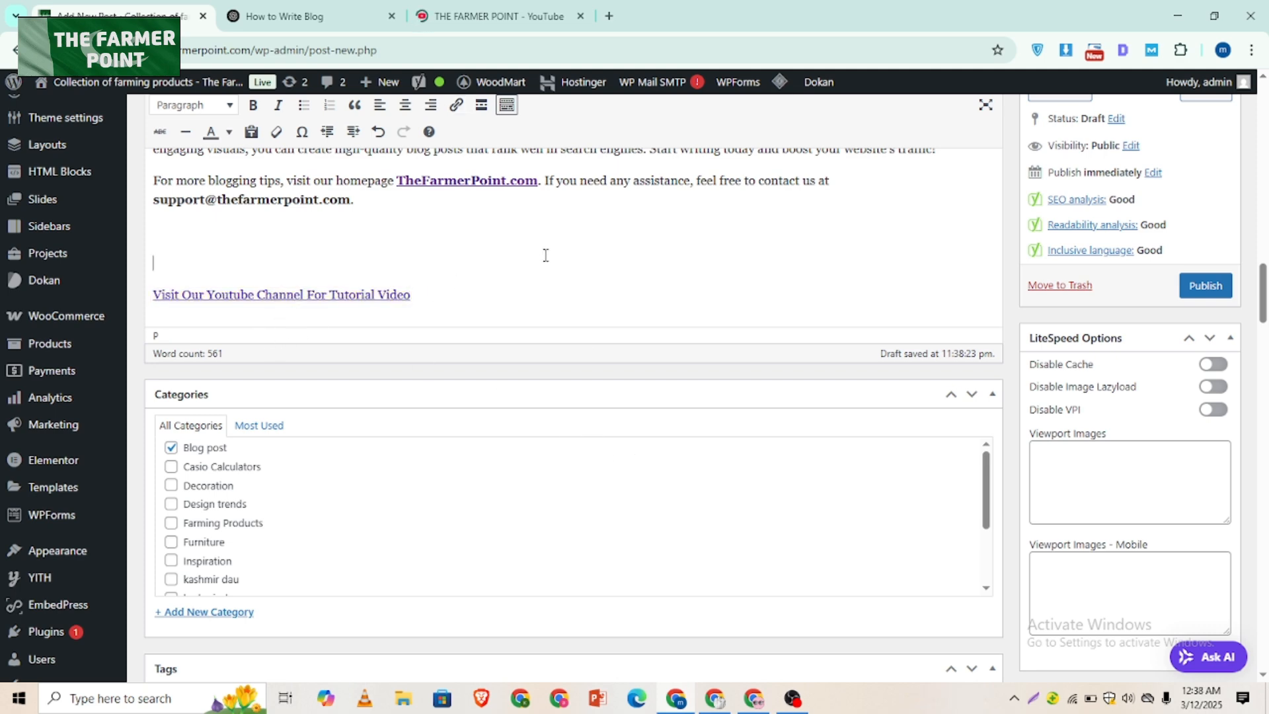
# Step: Examine the remaining problems in the Yoast SEO analysis and check the focus keyphrase against them
pyautogui.scroll(-3, 629, 420)
pyautogui.doubleClick(339, 48)
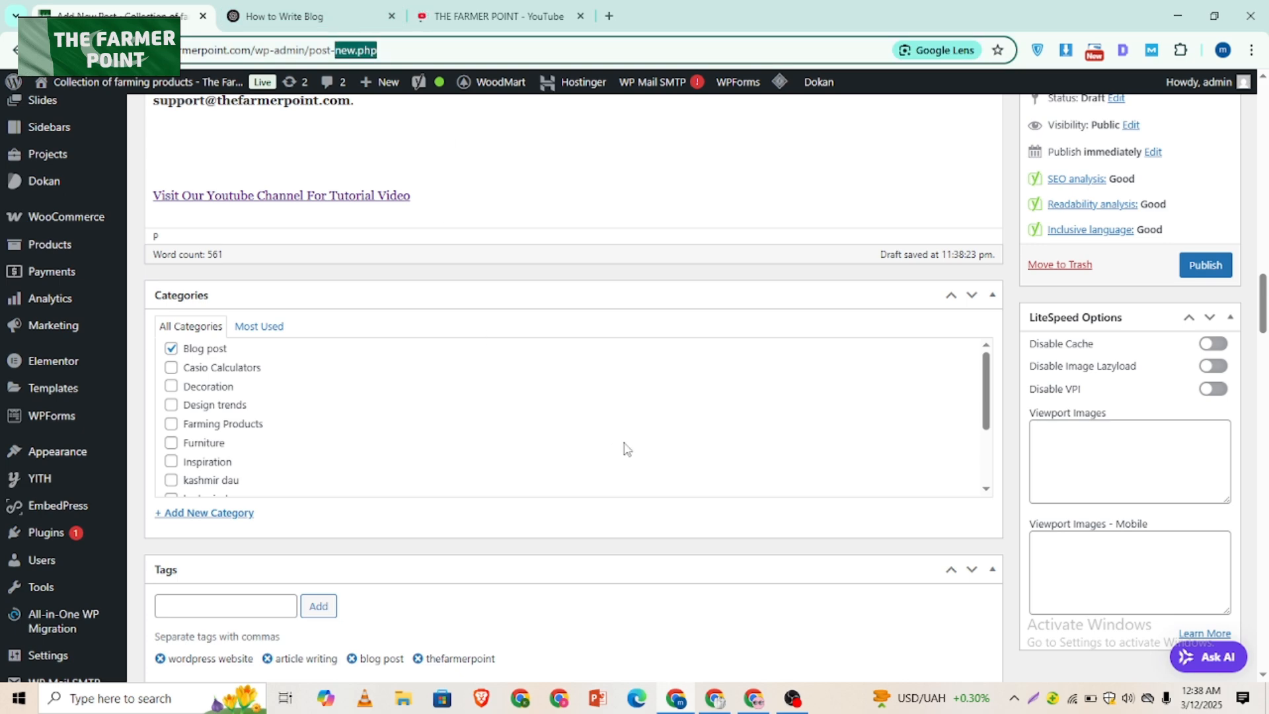
pyautogui.scroll(-3, 626, 445)
pyautogui.scroll(-10, 780, 529)
pyautogui.scroll(-10, 783, 509)
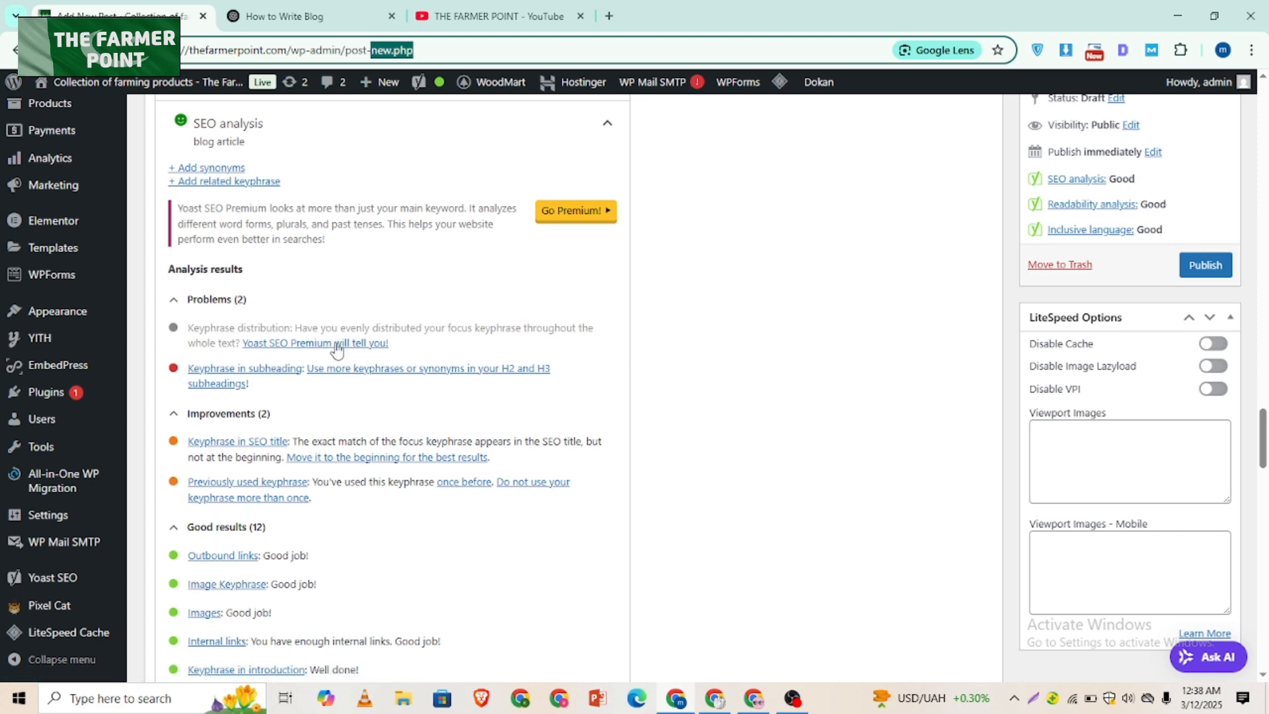
pyautogui.scroll(3, 728, 326)
pyautogui.scroll(10, 727, 325)
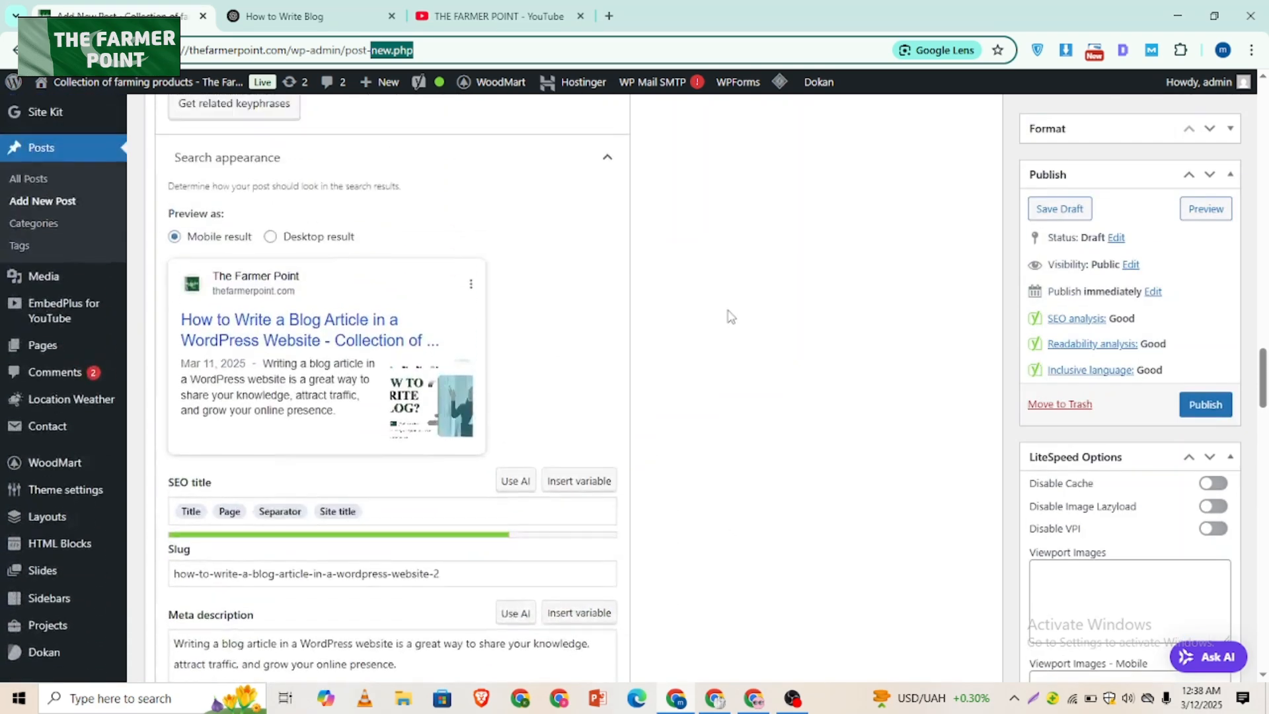
pyautogui.click(239, 229)
pyautogui.hotkey('ctrl', 'a')
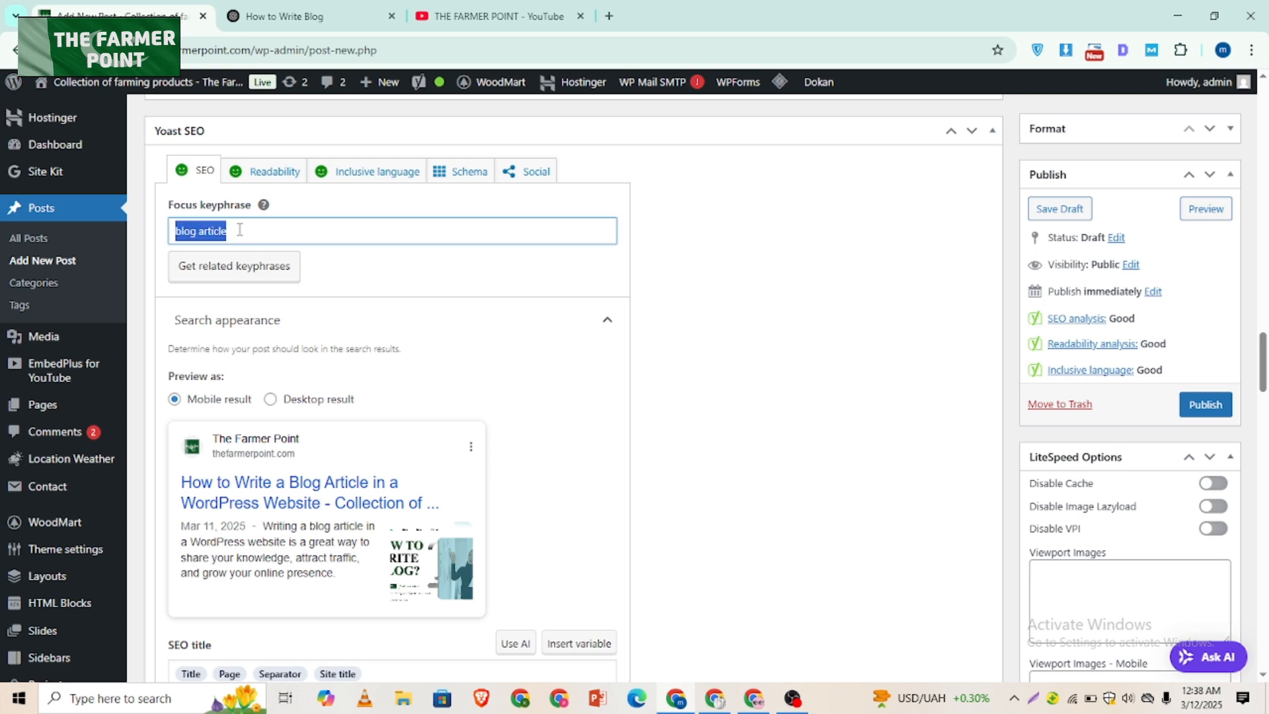
pyautogui.click(810, 288)
# Step: Append "- blog article" to the end of the paragraphs under headings 4.1 and 4.3 in place of their full stops
pyautogui.scroll(5, 807, 280)
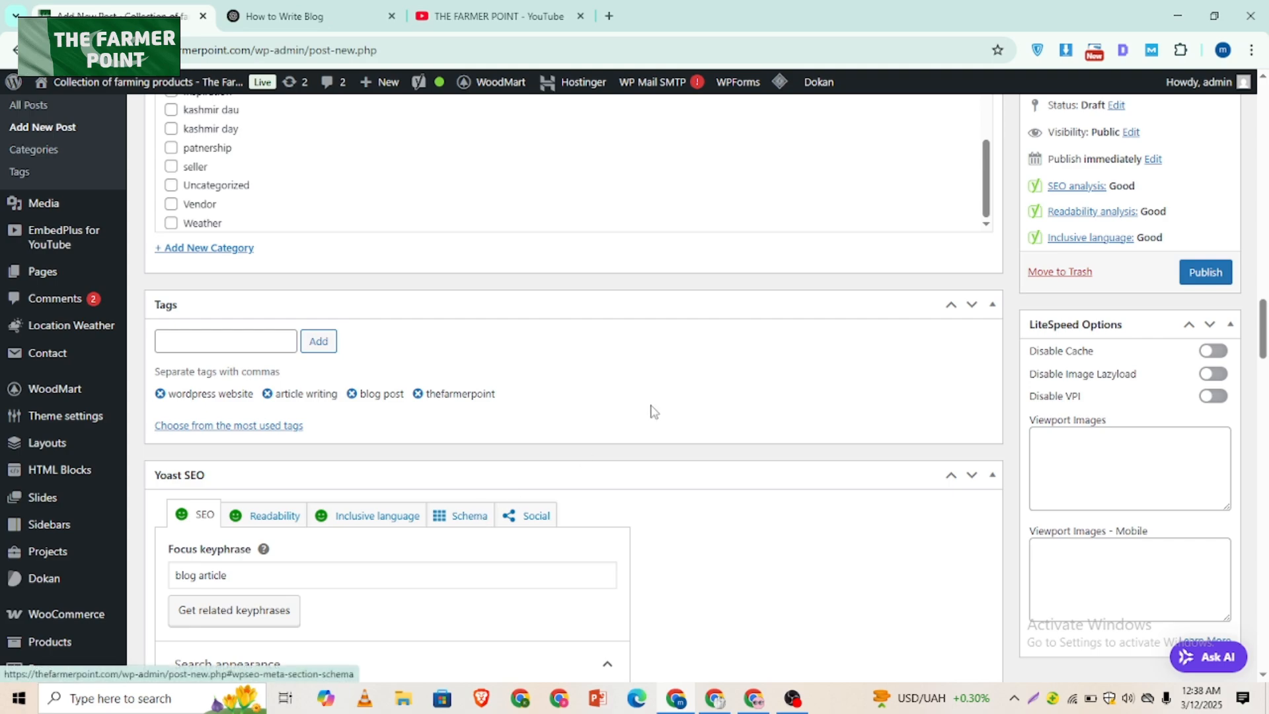
pyautogui.scroll(10, 649, 410)
pyautogui.scroll(5, 650, 405)
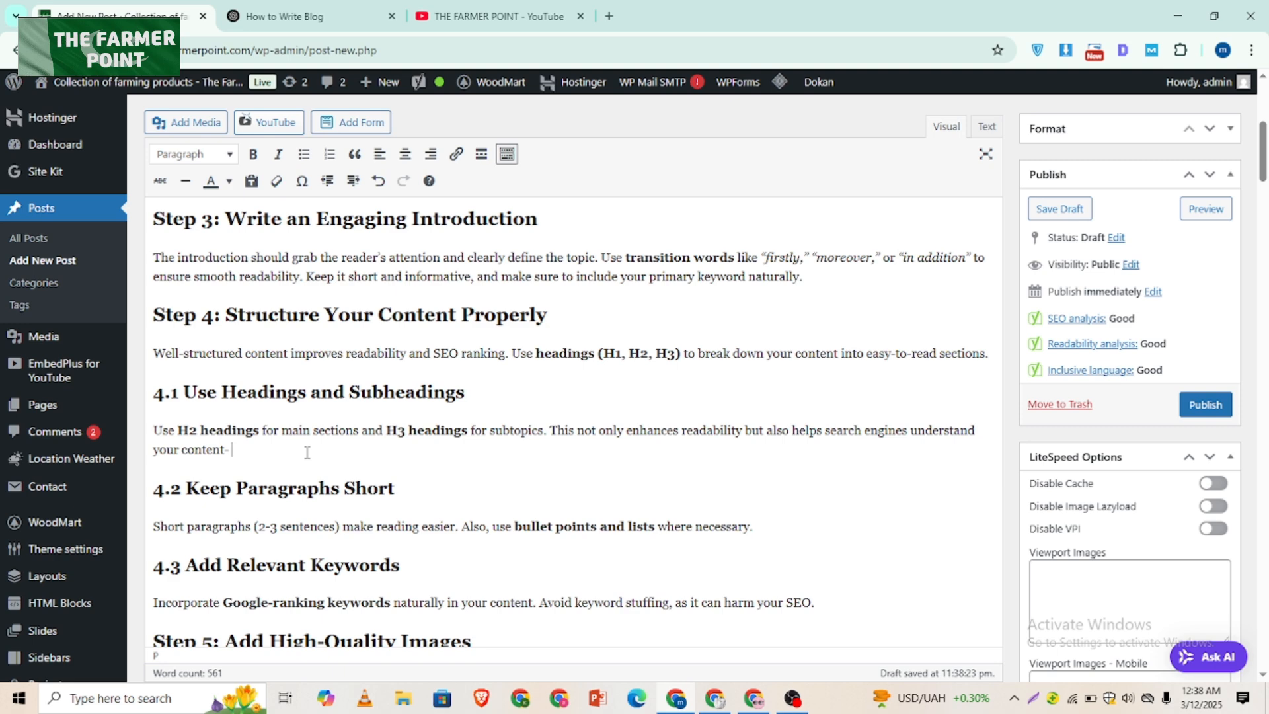
pyautogui.write('blog article')
pyautogui.scroll(-4, 466, 445)
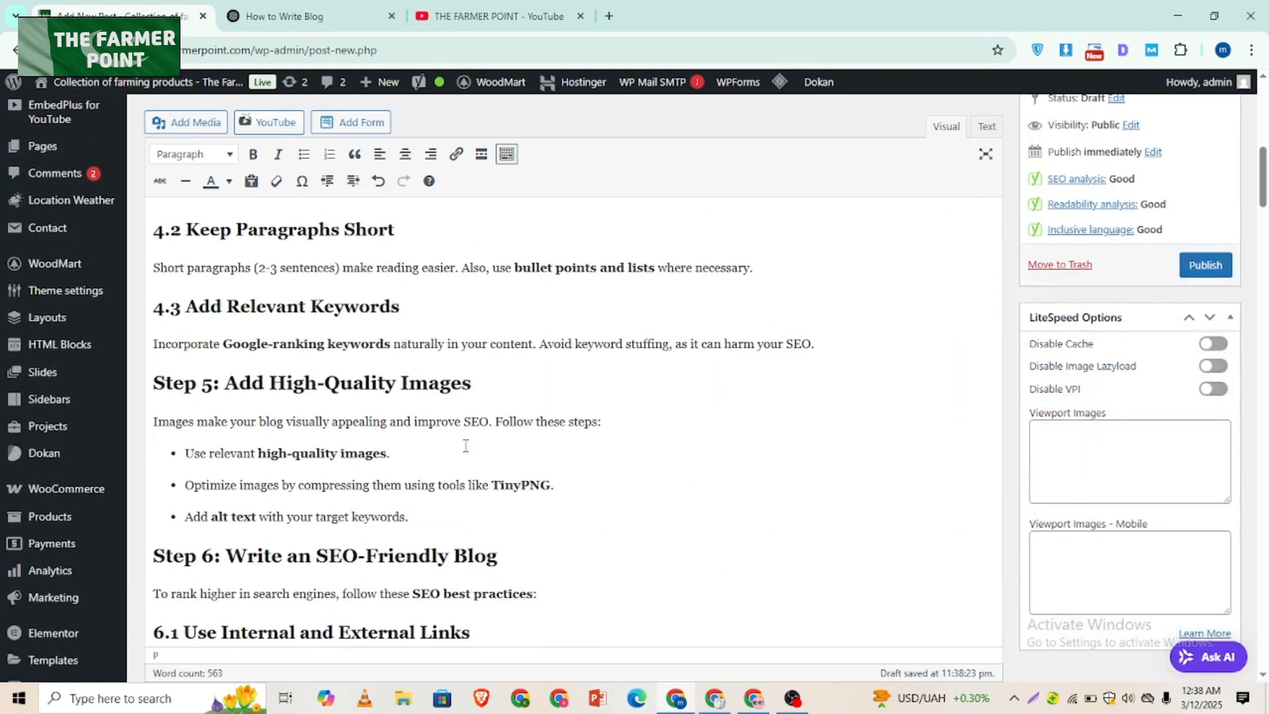
pyautogui.click(833, 348)
pyautogui.write('blog article')
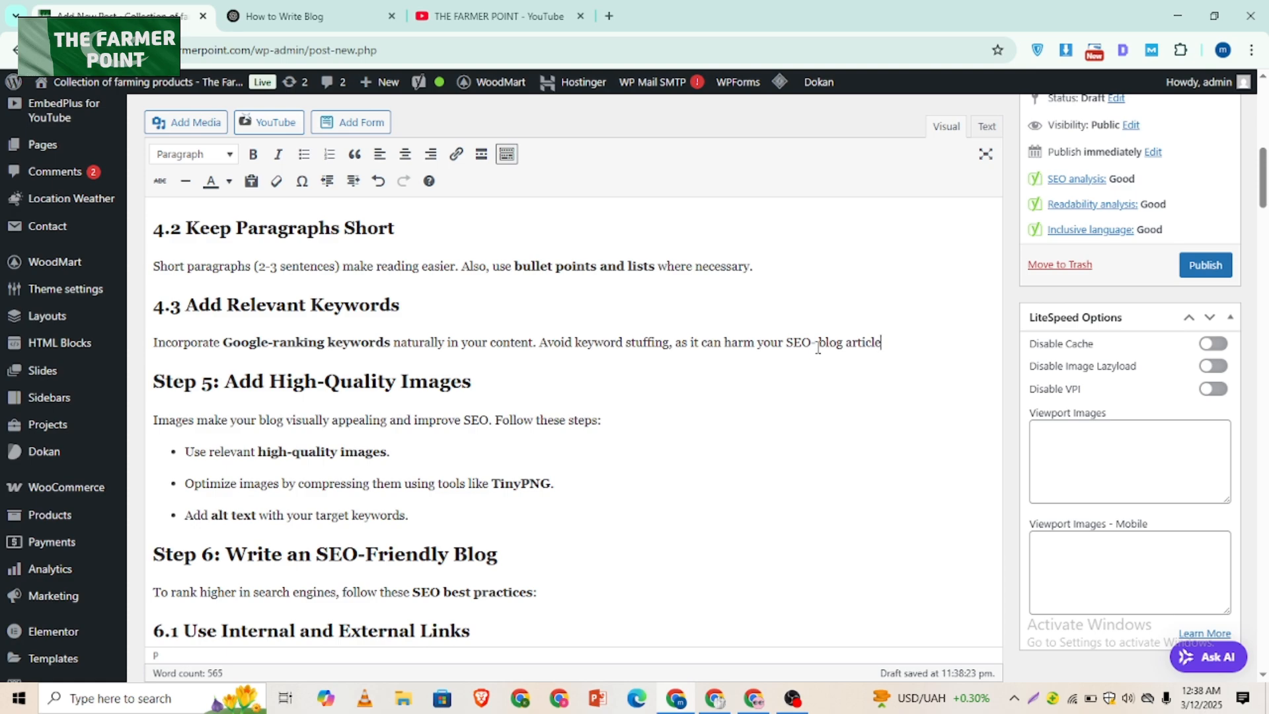
# Step: Recheck the Yoast SEO analysis after the added keyphrases and review the article's closing sections, tags and focus keyphrase
pyautogui.scroll(-20, 840, 463)
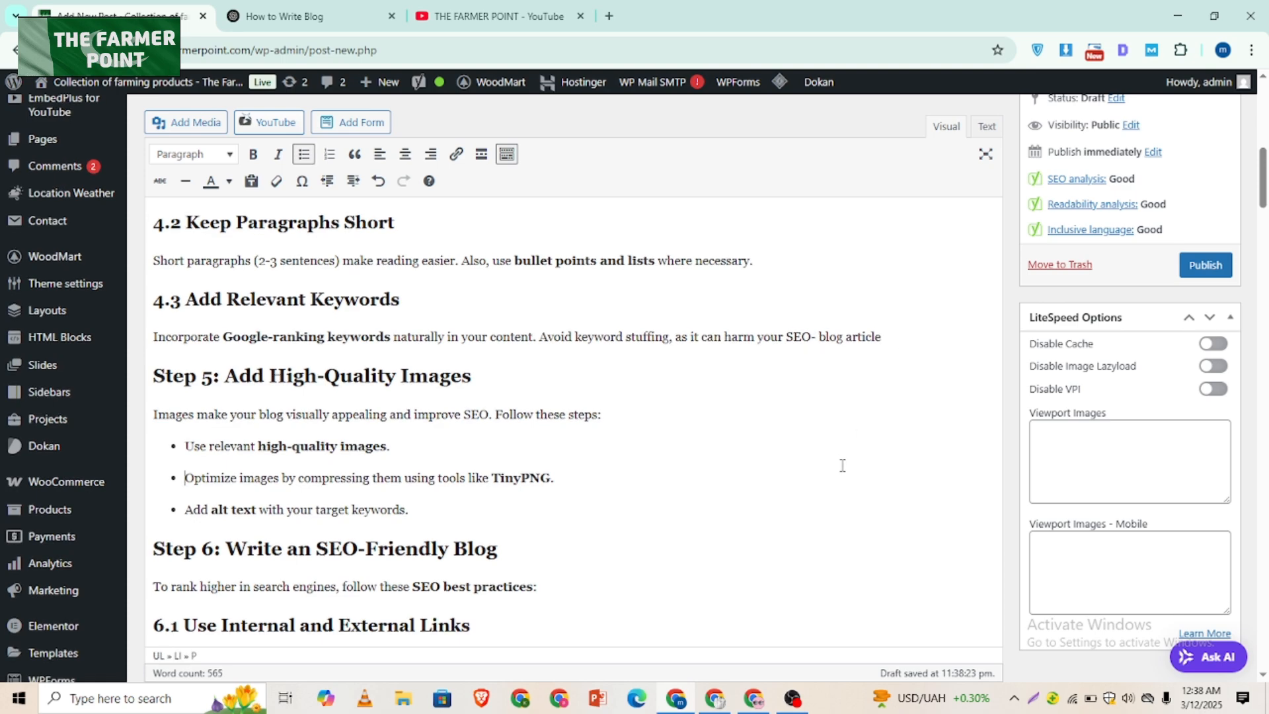
pyautogui.scroll(-10, 782, 337)
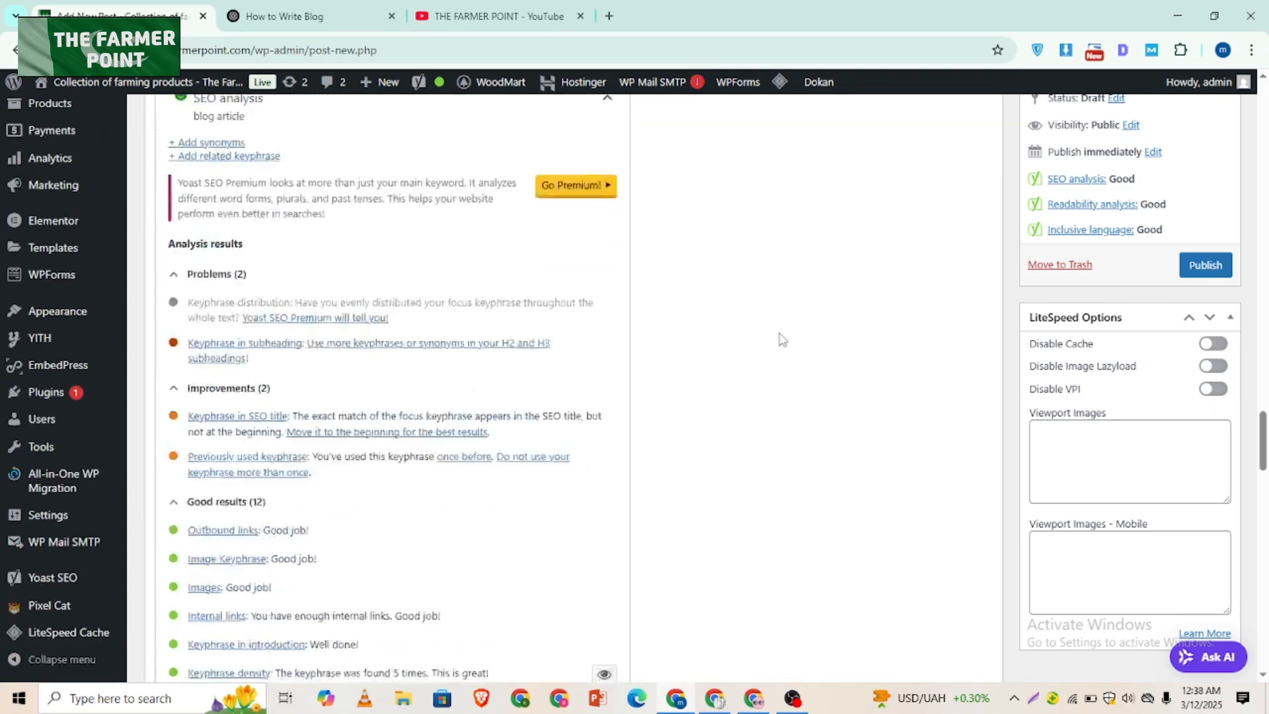
pyautogui.scroll(2, 411, 346)
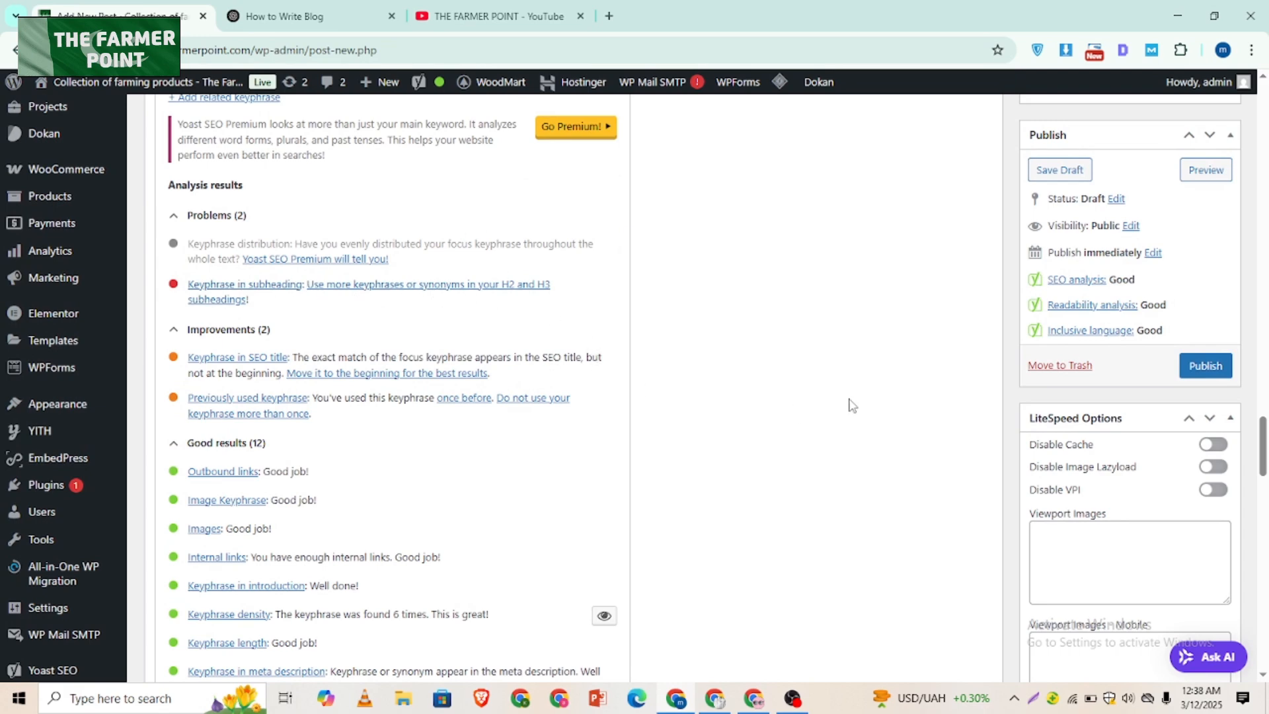
pyautogui.scroll(5, 853, 405)
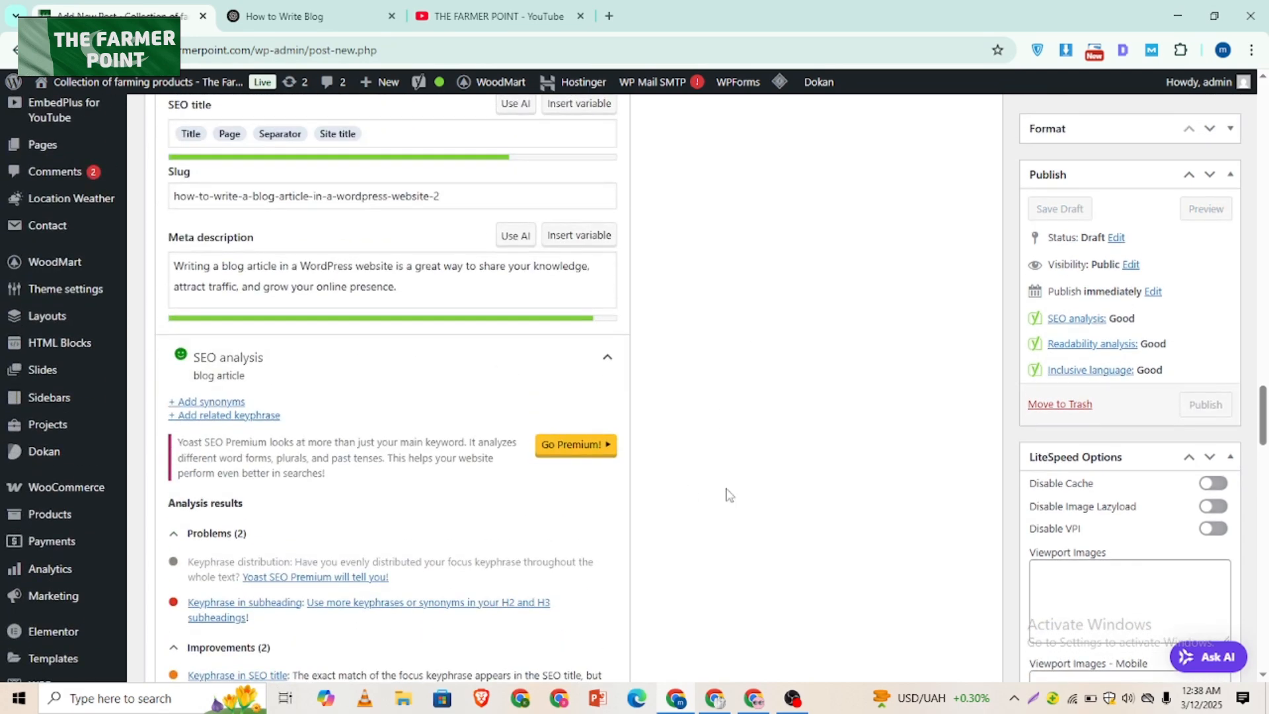
pyautogui.scroll(10, 797, 441)
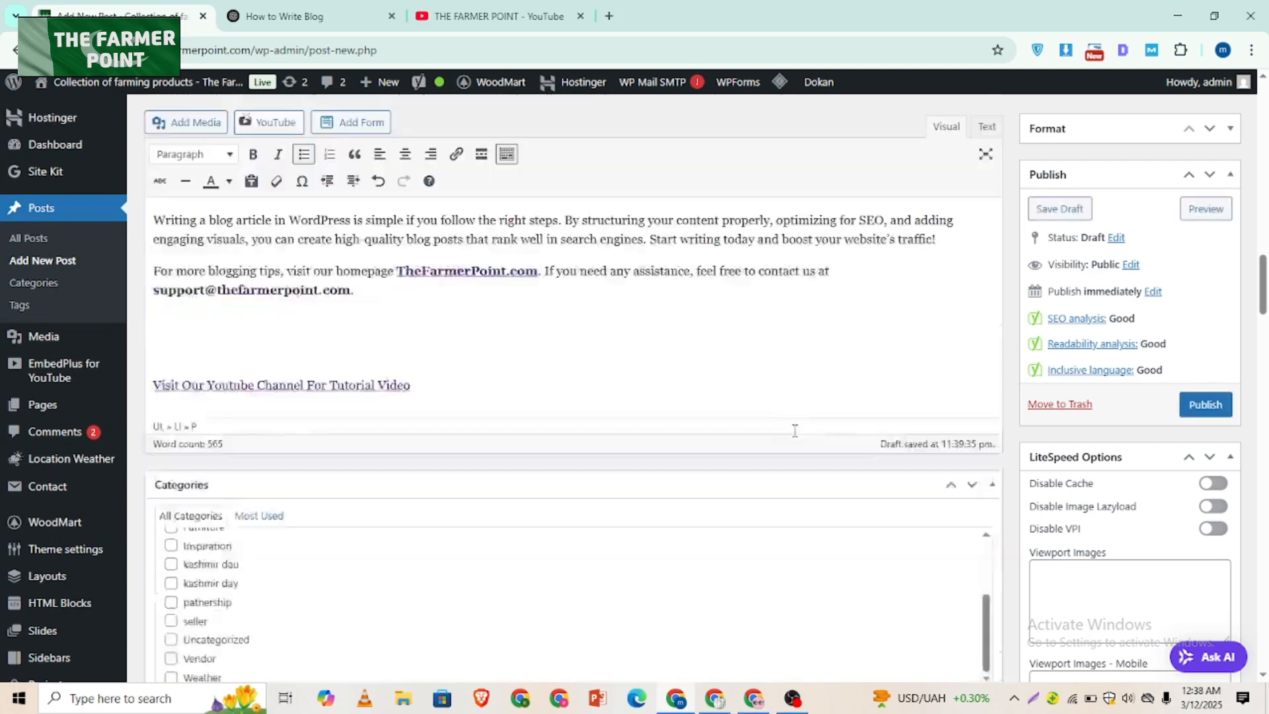
pyautogui.scroll(3, 786, 446)
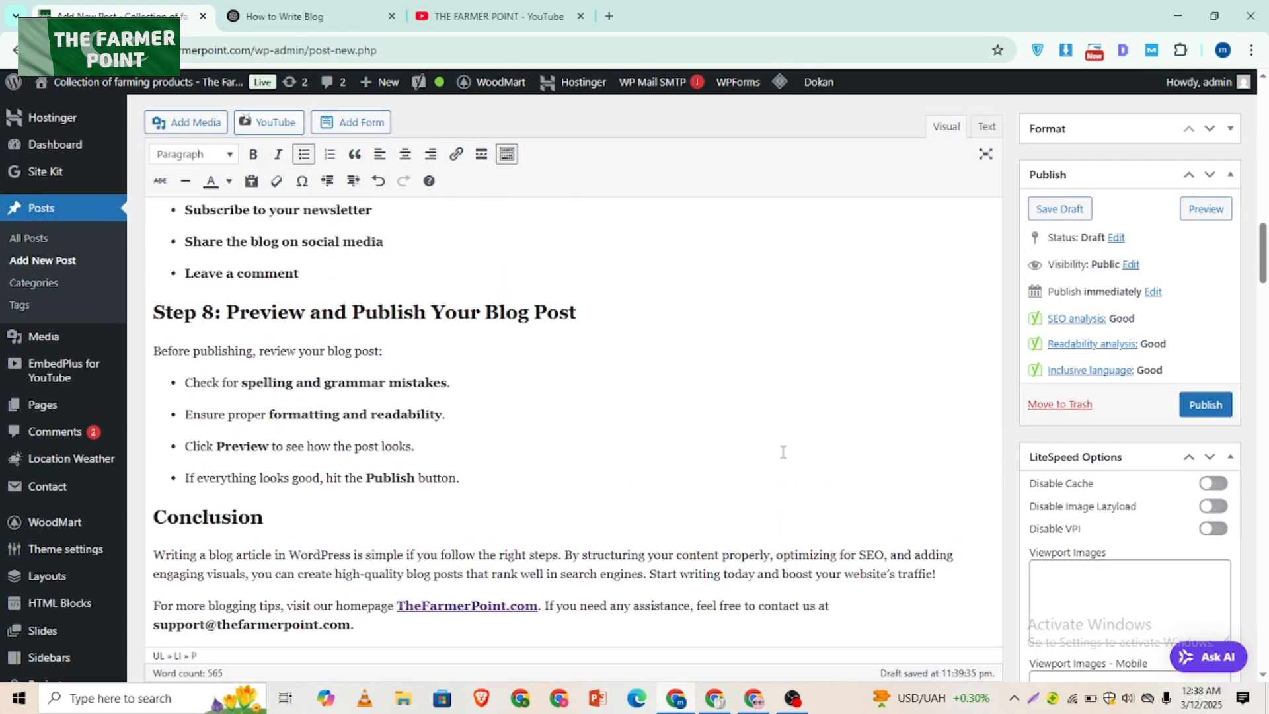
pyautogui.scroll(-12, 779, 461)
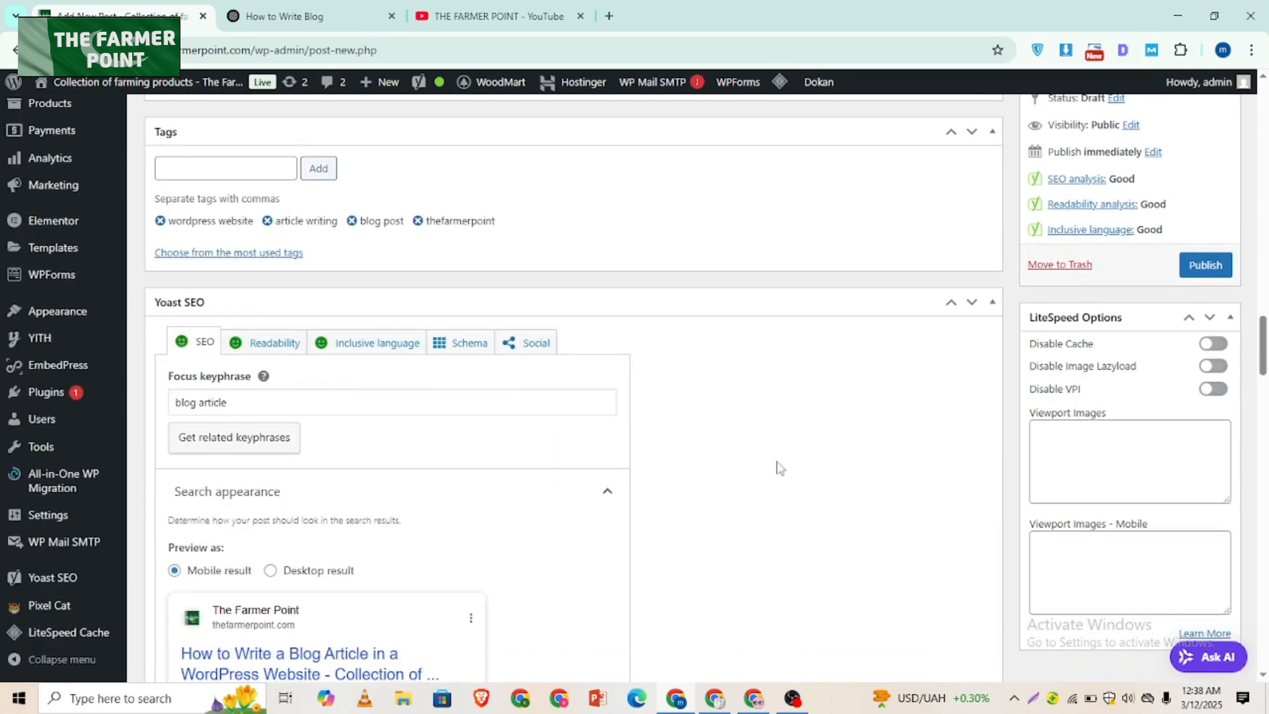
# Step: Clear the Yoast SEO title and copy the post title "How to Write a Blog Article in a WordPress Website"
pyautogui.scroll(-4, 769, 466)
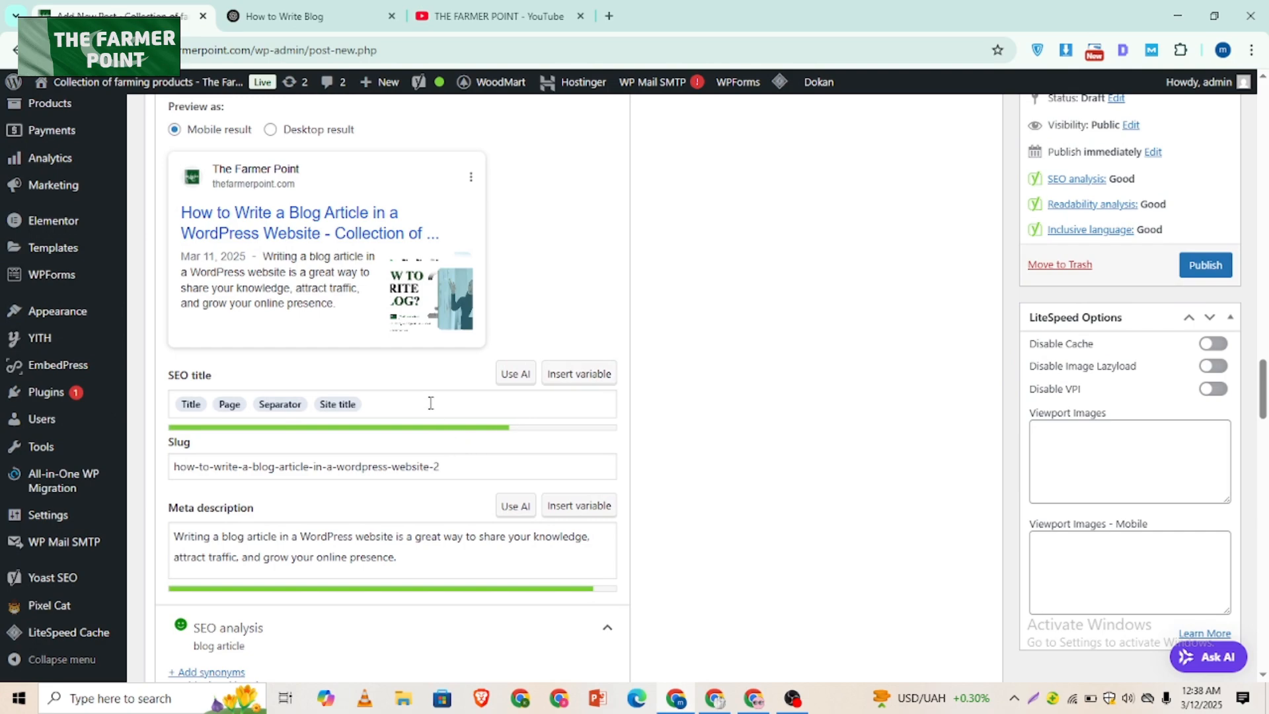
pyautogui.tripleClick(430, 403)
pyautogui.press('BackSpace')
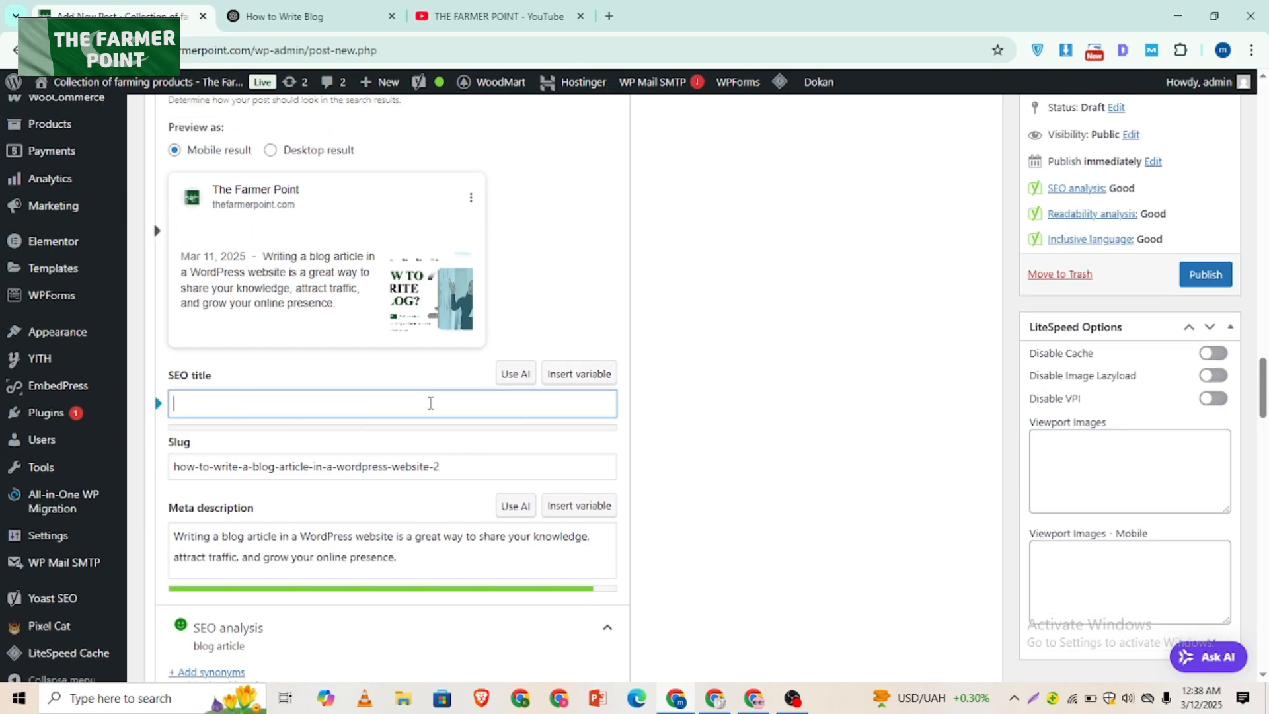
pyautogui.scroll(15, 709, 401)
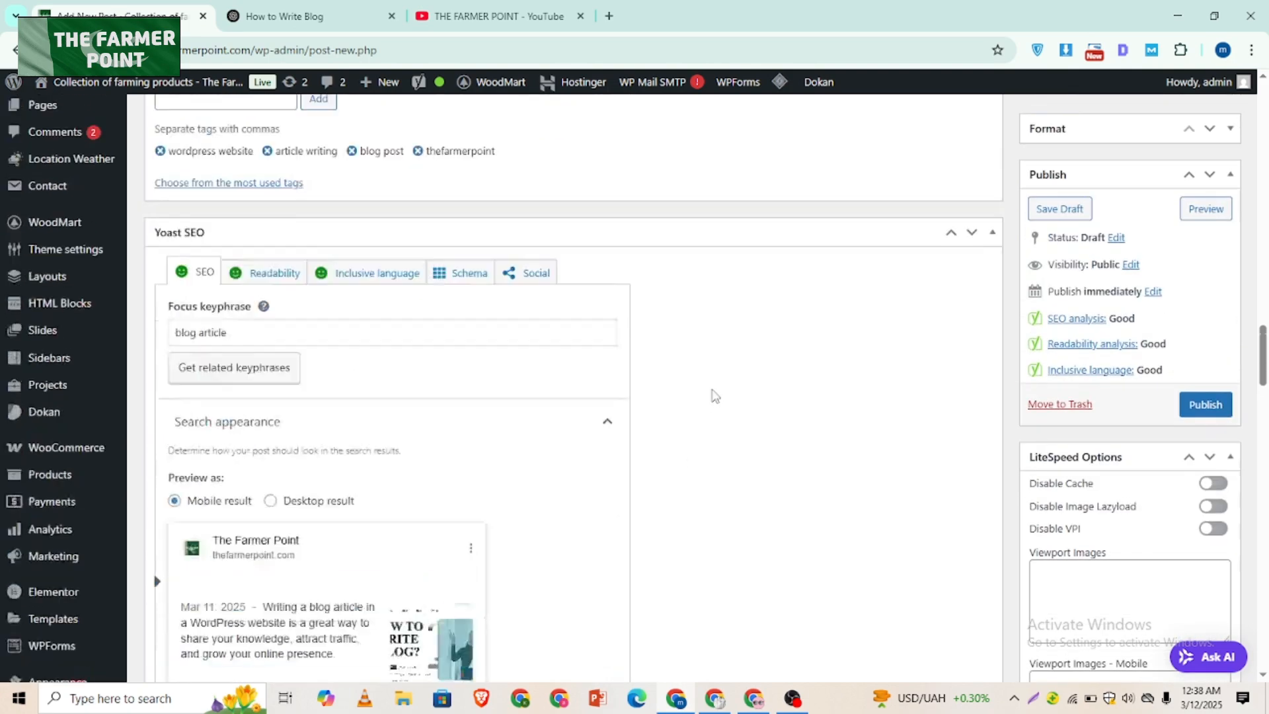
pyautogui.scroll(8, 675, 337)
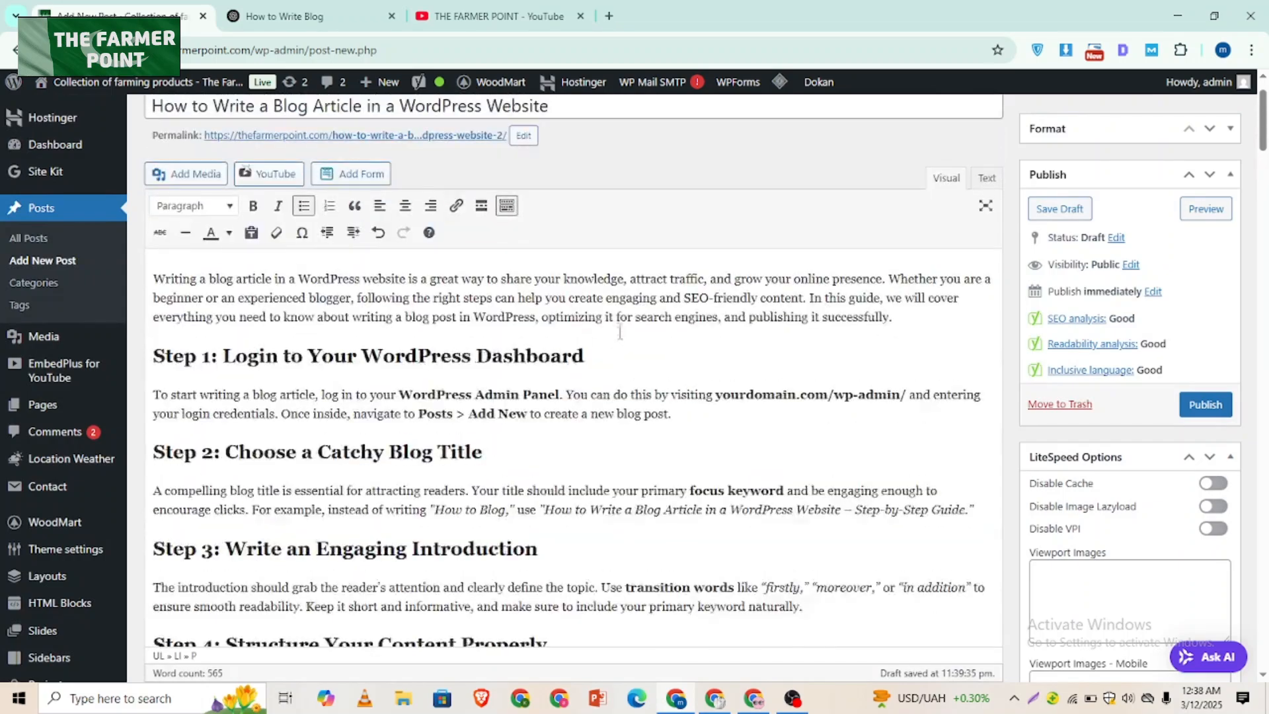
pyautogui.tripleClick(469, 179)
pyautogui.hotkey('ctrl', 'c')
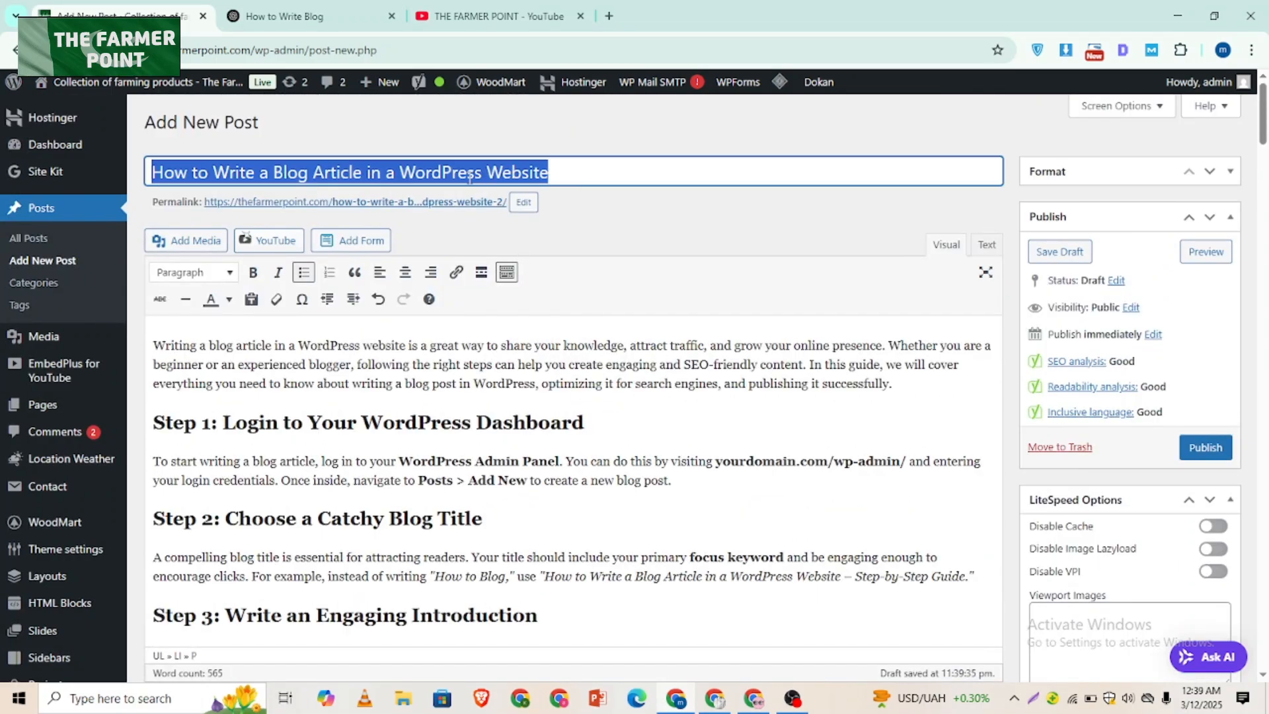
# Step: Paste the copied post title into the empty Yoast SEO title and append the Separator variable
pyautogui.scroll(-20, 558, 361)
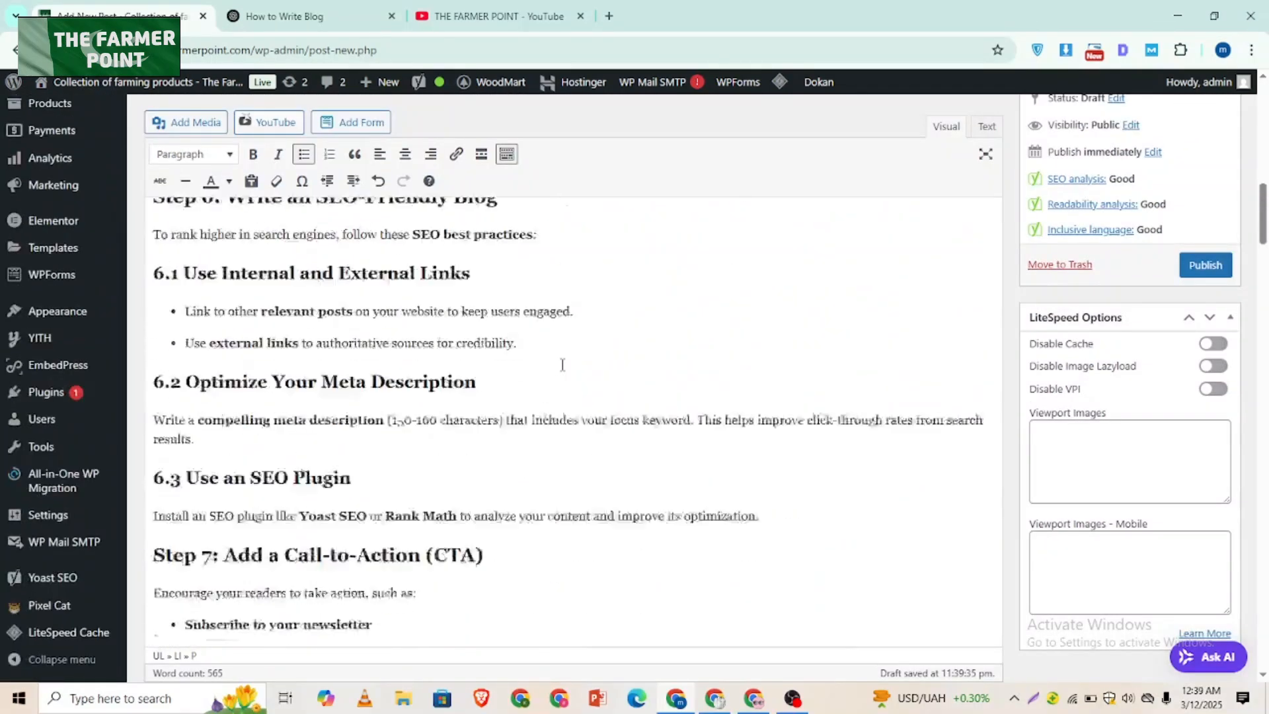
pyautogui.scroll(-6, 558, 361)
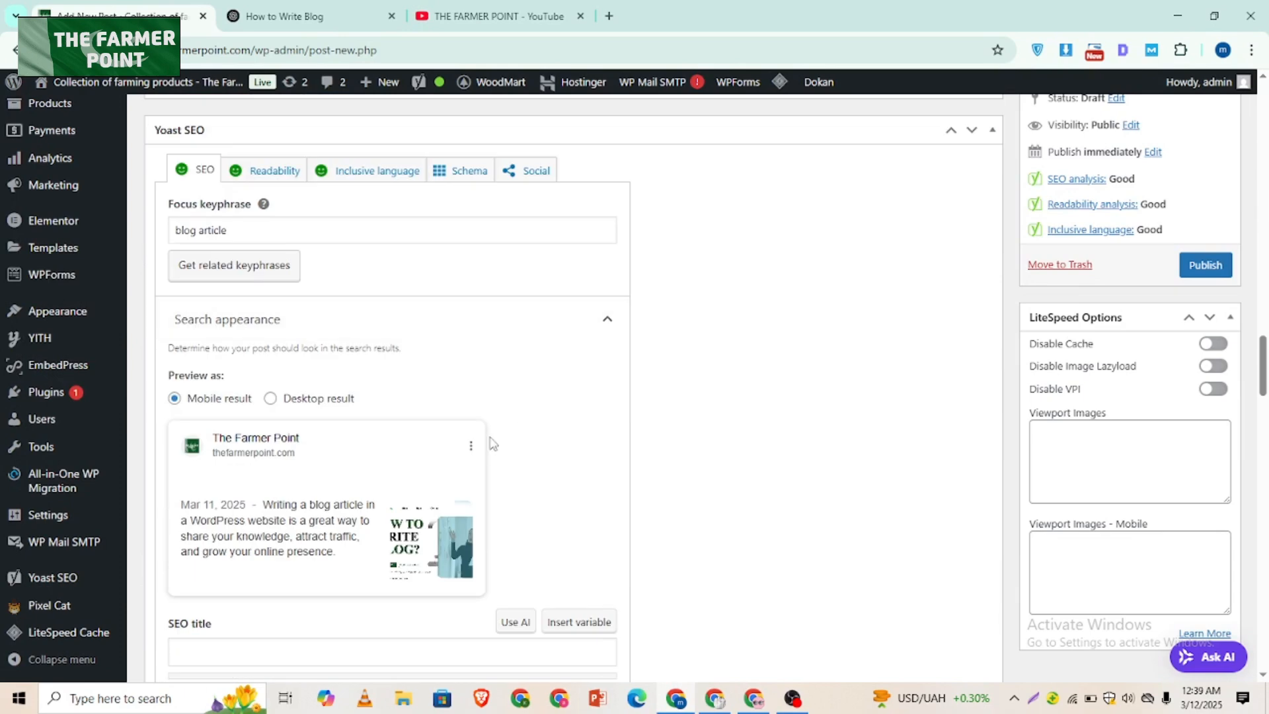
pyautogui.scroll(-3, 490, 442)
pyautogui.doubleClick(482, 424)
pyautogui.click(355, 351)
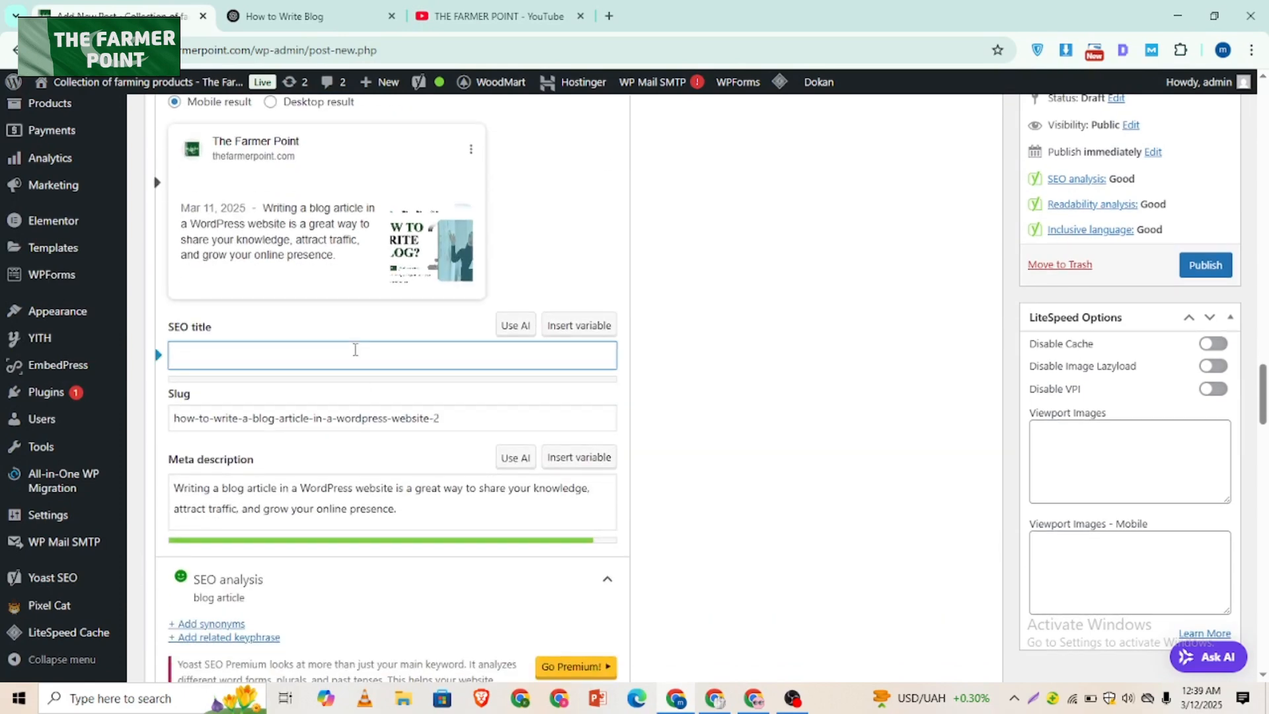
pyautogui.hotkey('ctrl', 'v')
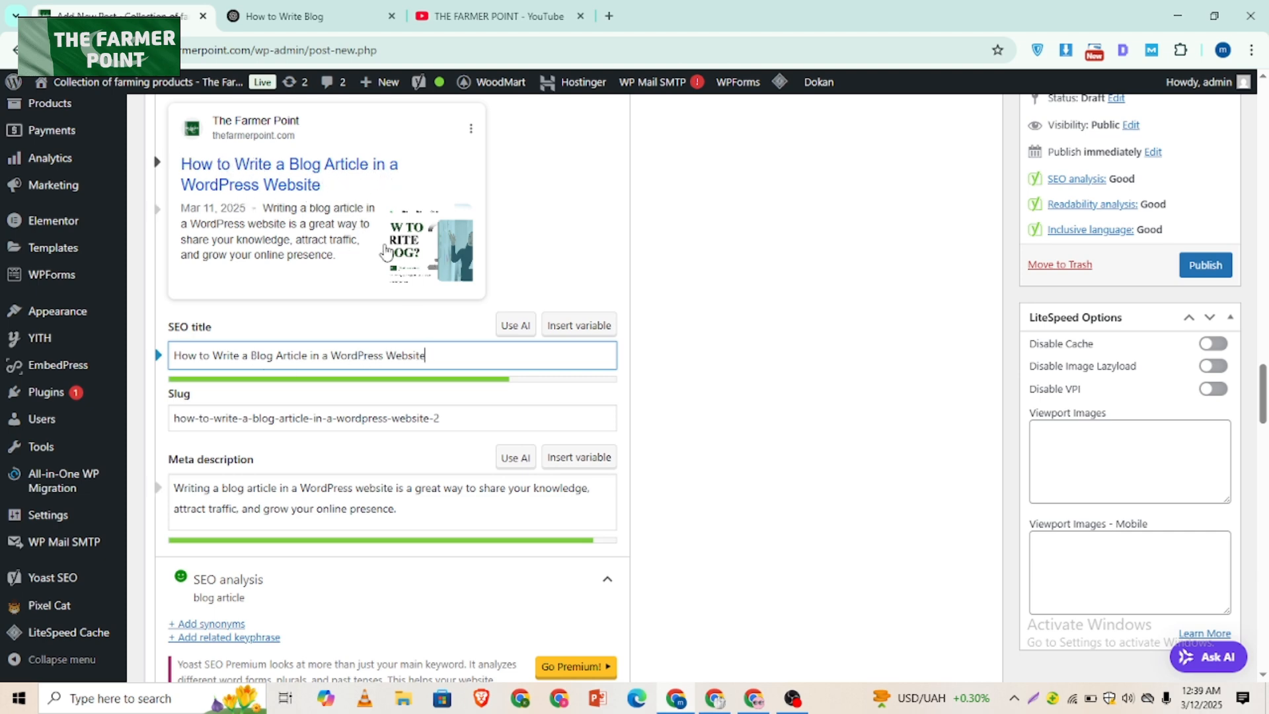
pyautogui.click(584, 328)
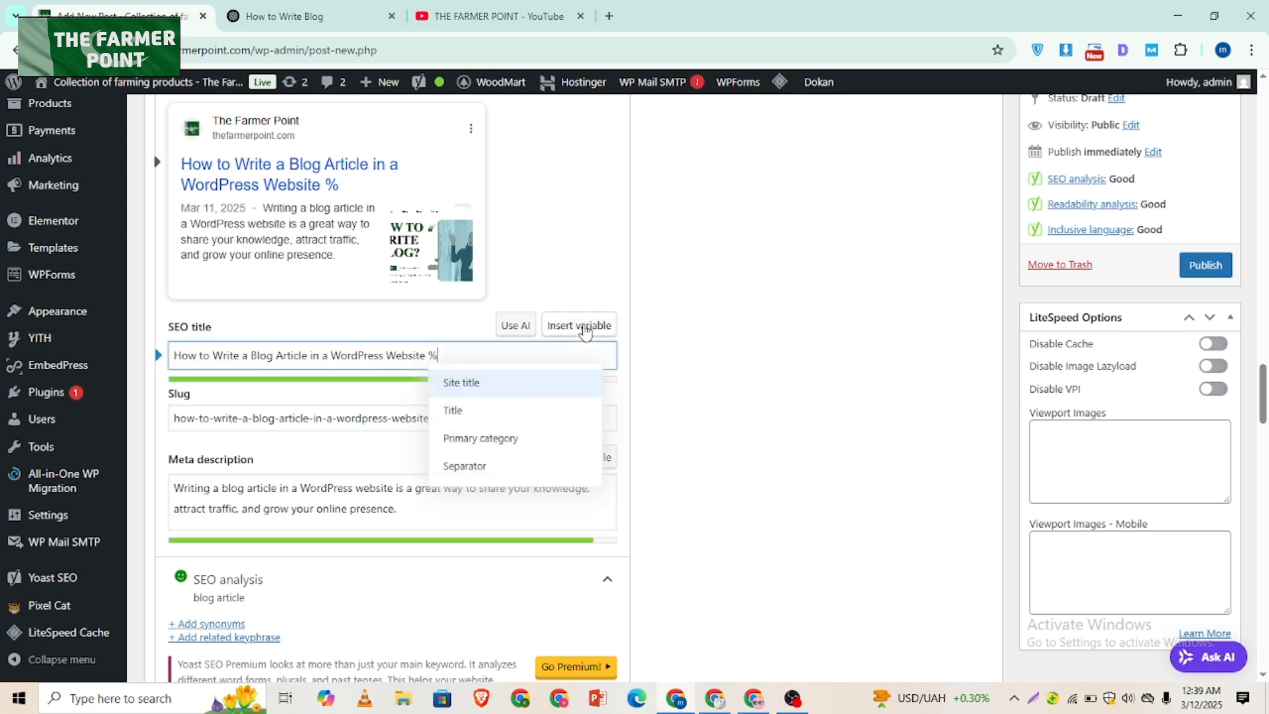
pyautogui.click(492, 466)
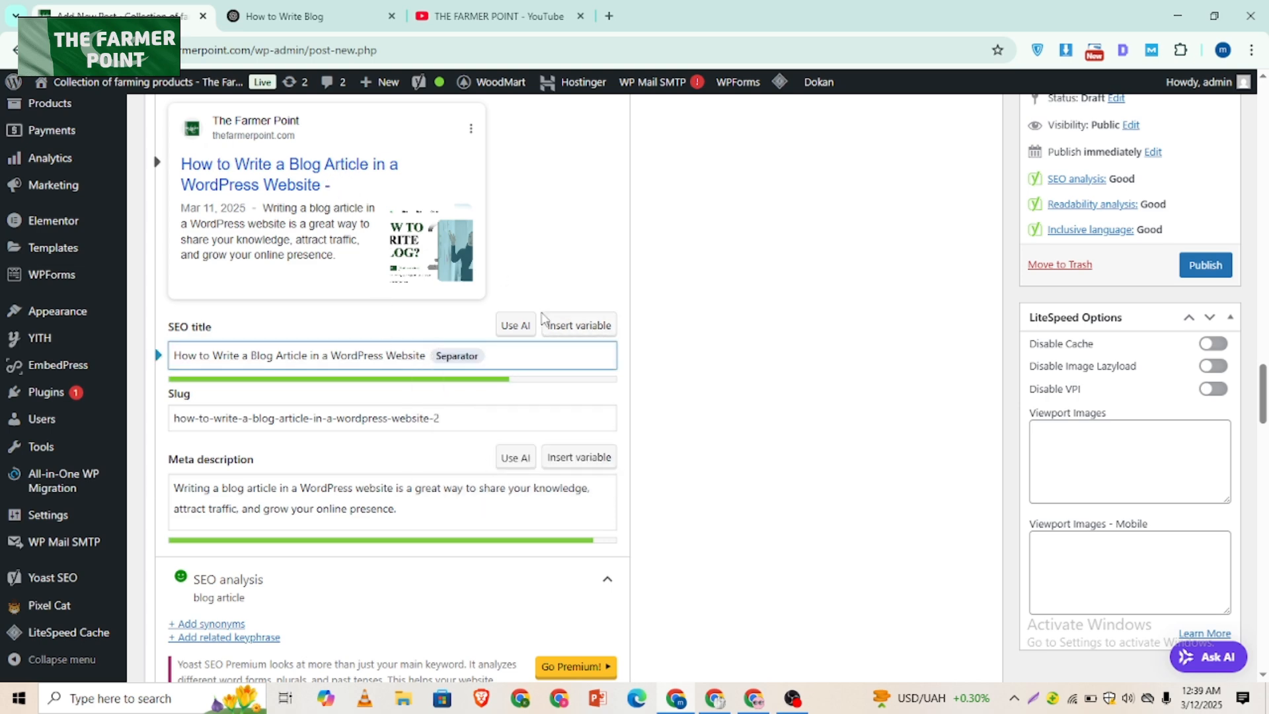
pyautogui.click(559, 331)
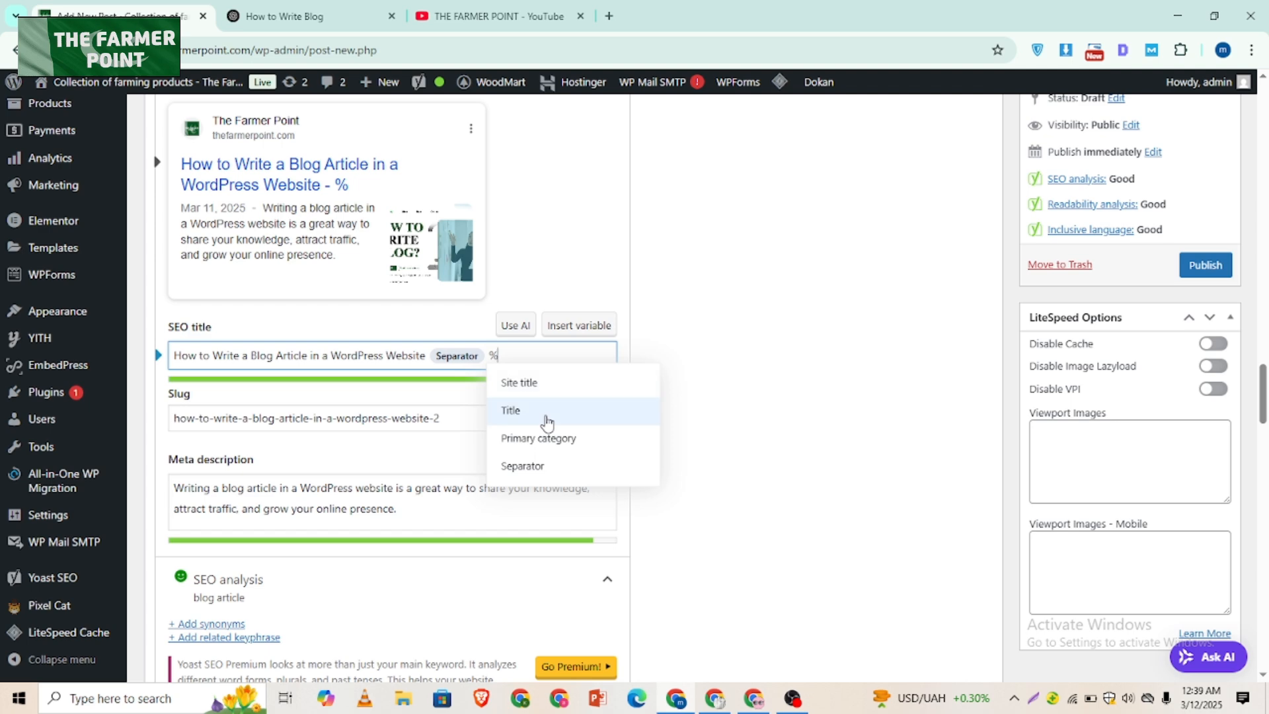
pyautogui.click(520, 391)
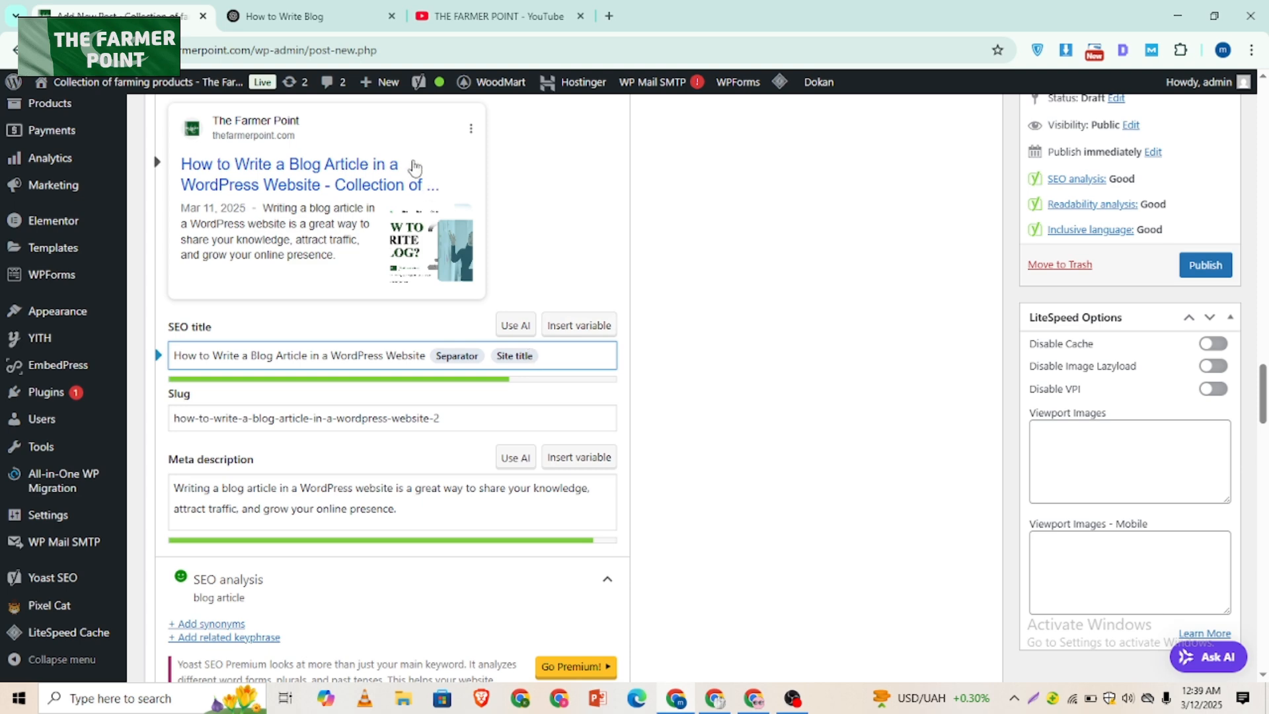
pyautogui.moveTo(496, 357); pyautogui.dragTo(554, 352)
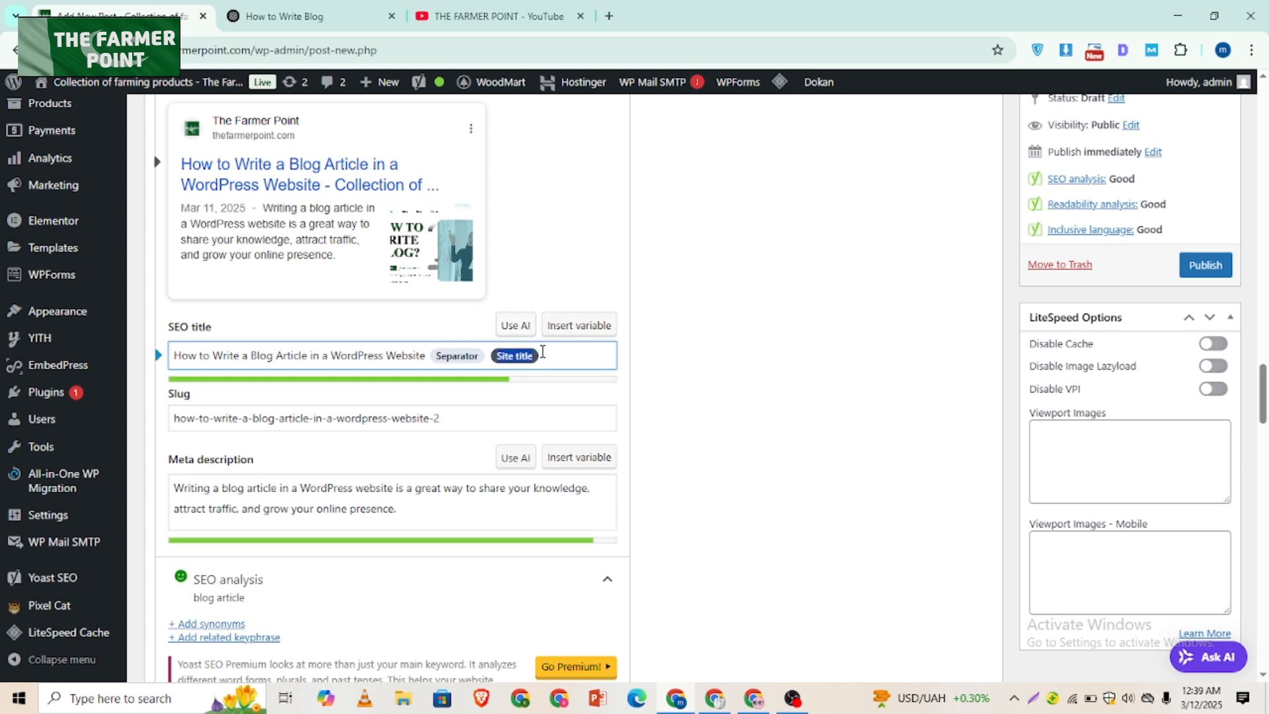
pyautogui.press('BackSpace')
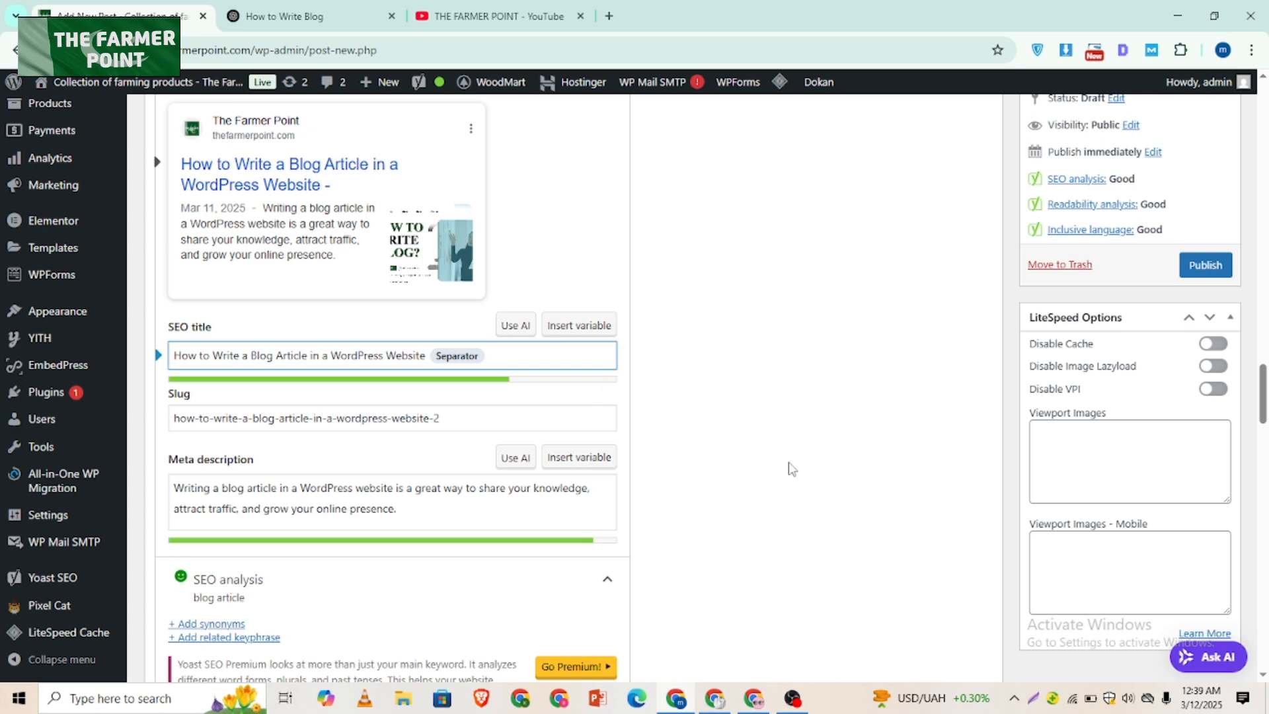
# Step: Look over the Yoast SEO analysis, tags and article text, and publish the blog post
pyautogui.scroll(-15, 870, 340)
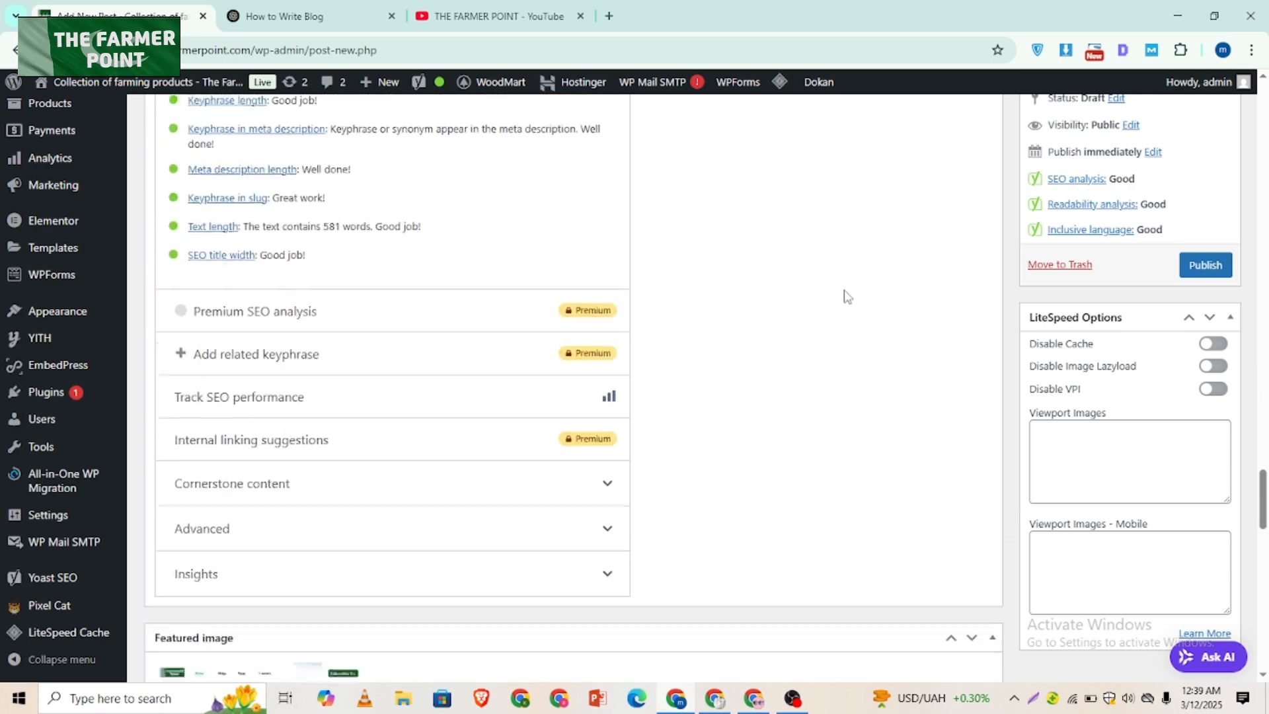
pyautogui.scroll(2, 848, 296)
pyautogui.scroll(15, 879, 433)
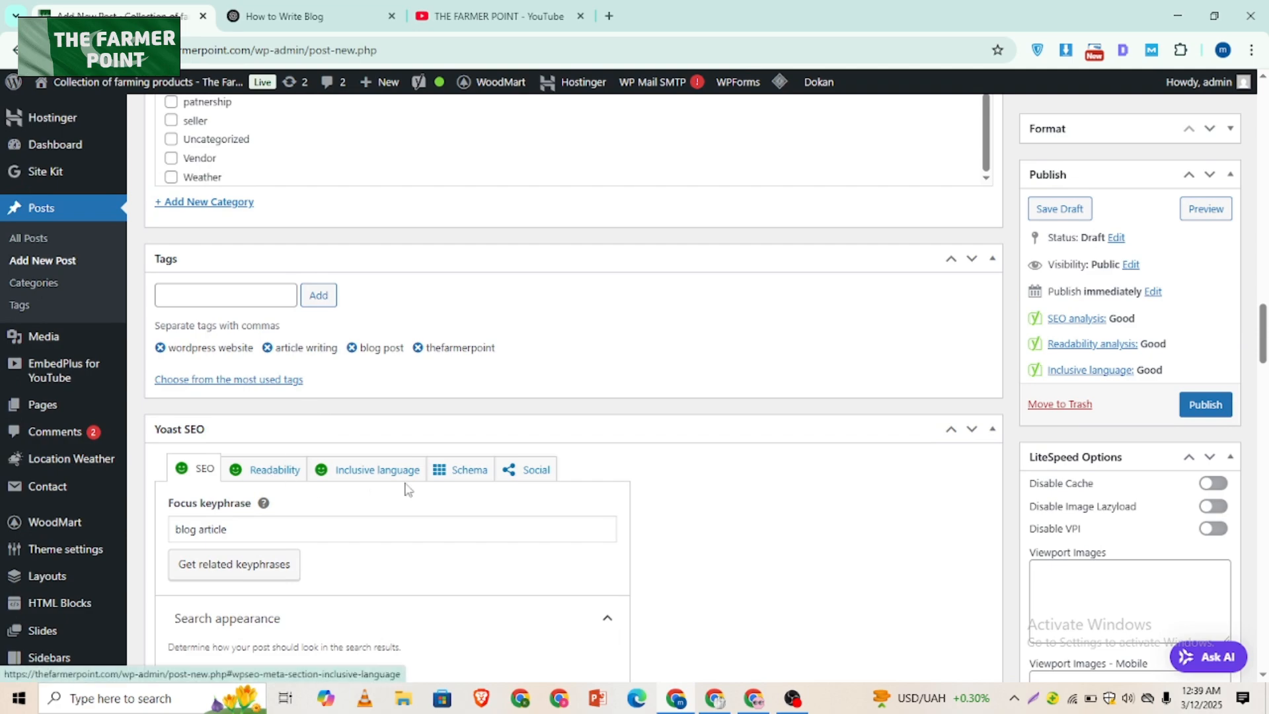
pyautogui.scroll(2, 687, 469)
pyautogui.scroll(12, 720, 390)
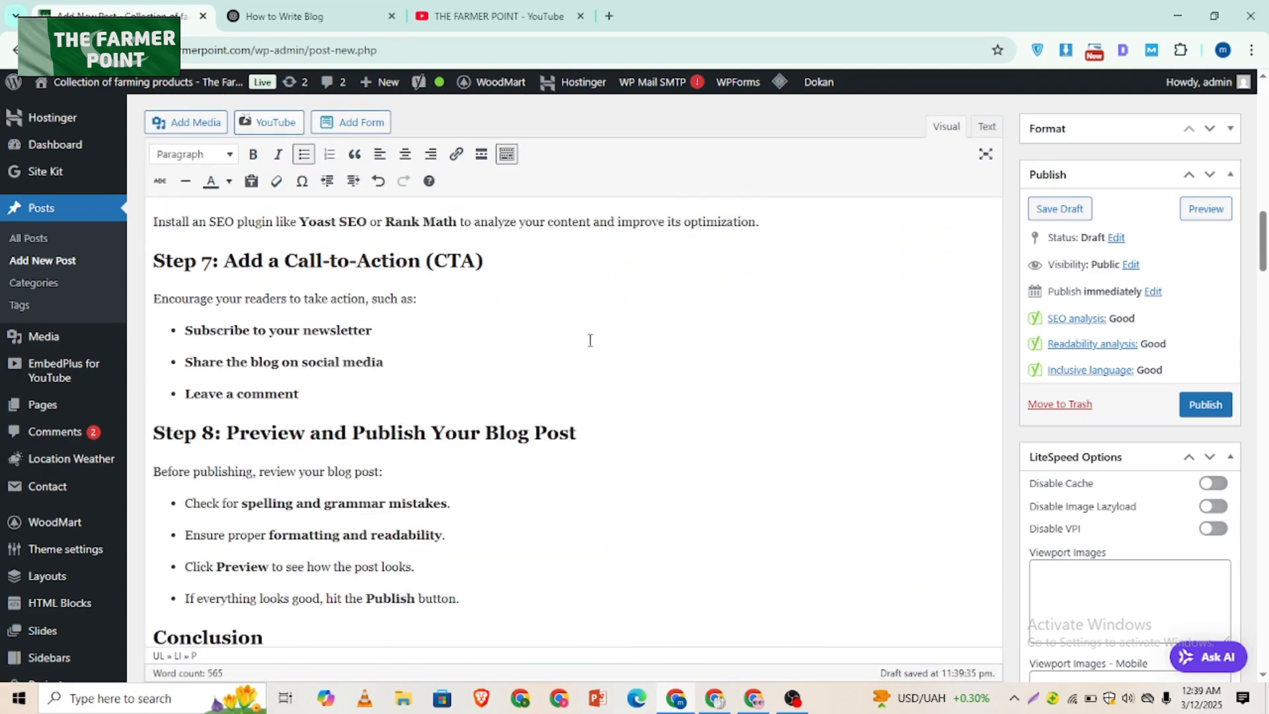
pyautogui.scroll(15, 590, 340)
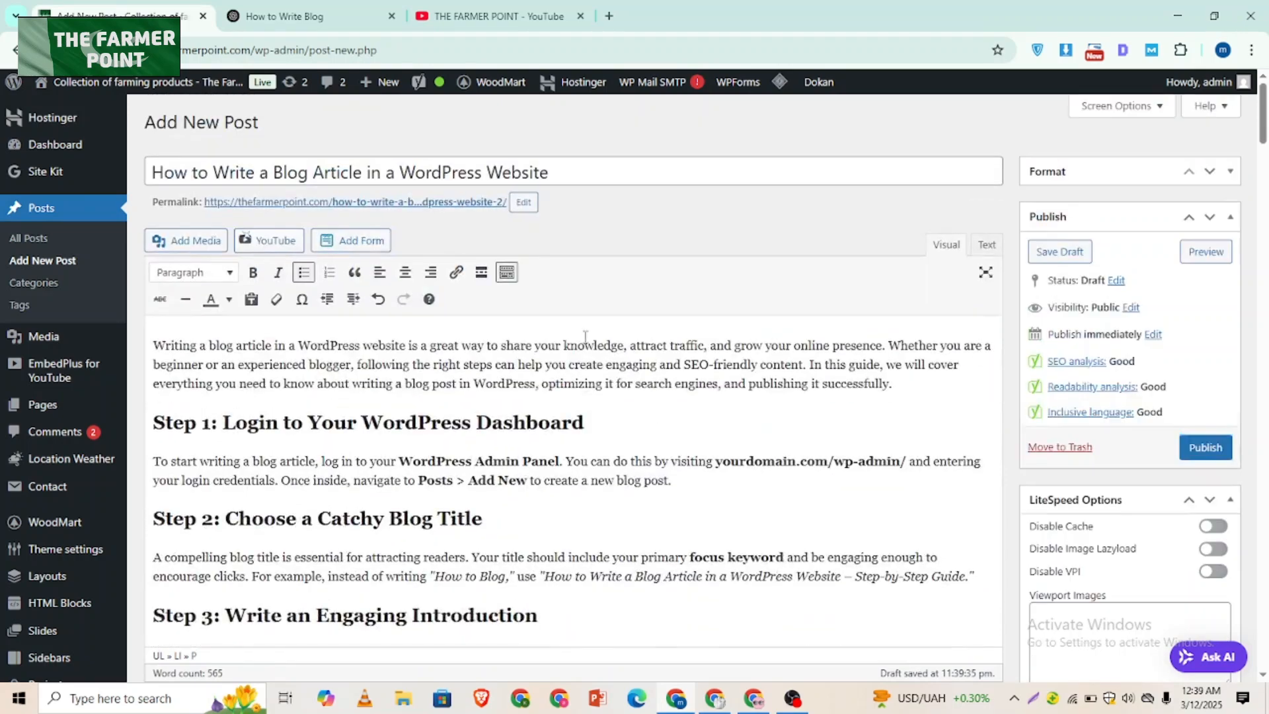
pyautogui.click(1224, 456)
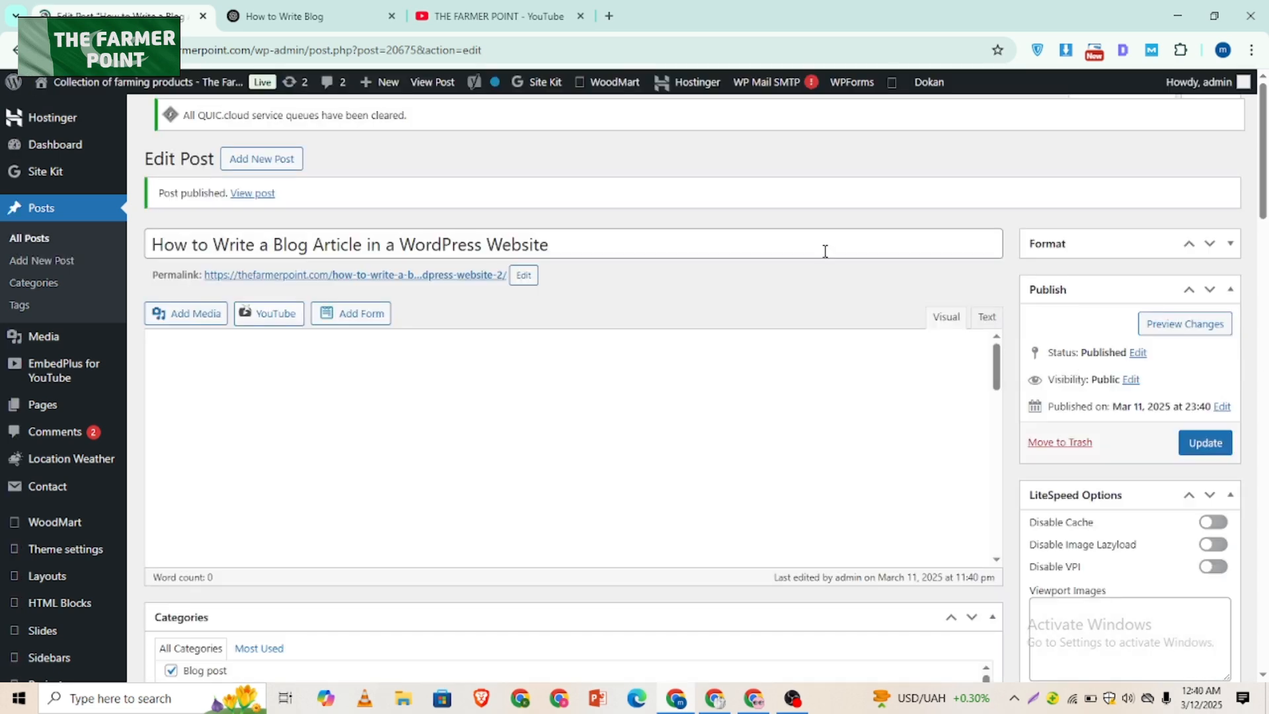
# Step: Open the published post in a new tab, review the page down to its conclusion and test the YouTube channel link
pyautogui.rightClick(264, 198)
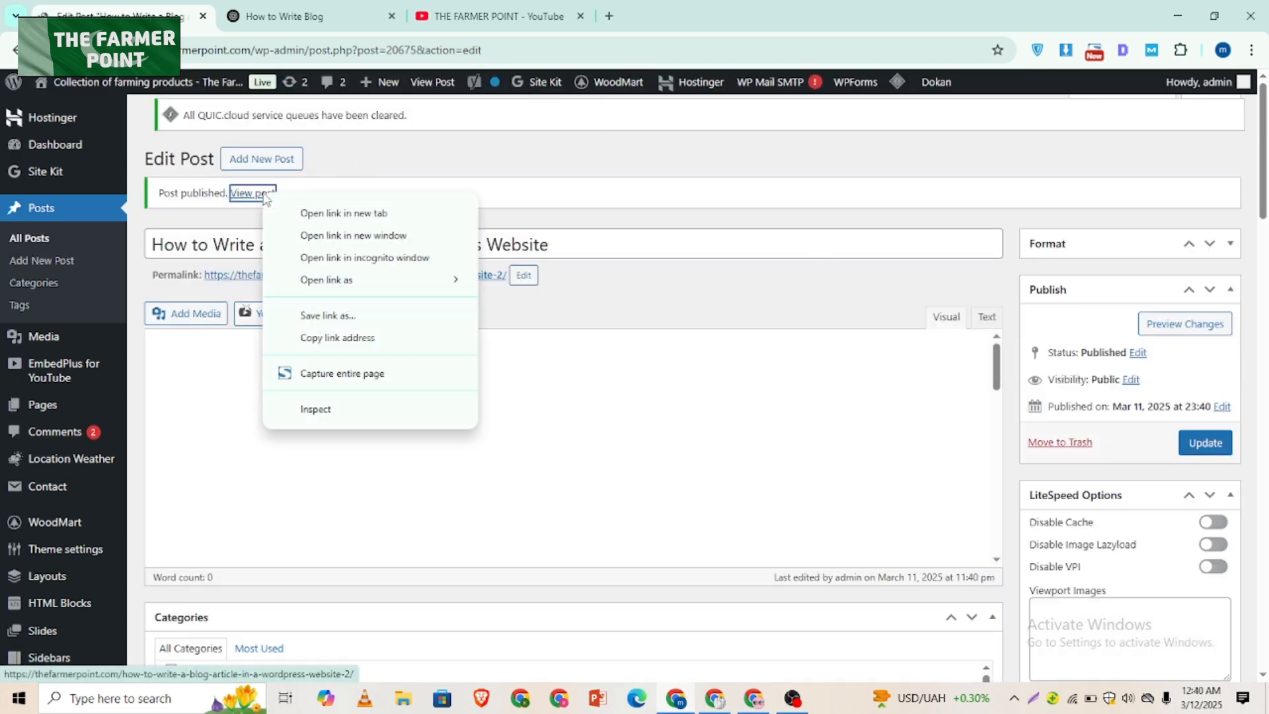
pyautogui.click(305, 213)
pyautogui.click(327, 8)
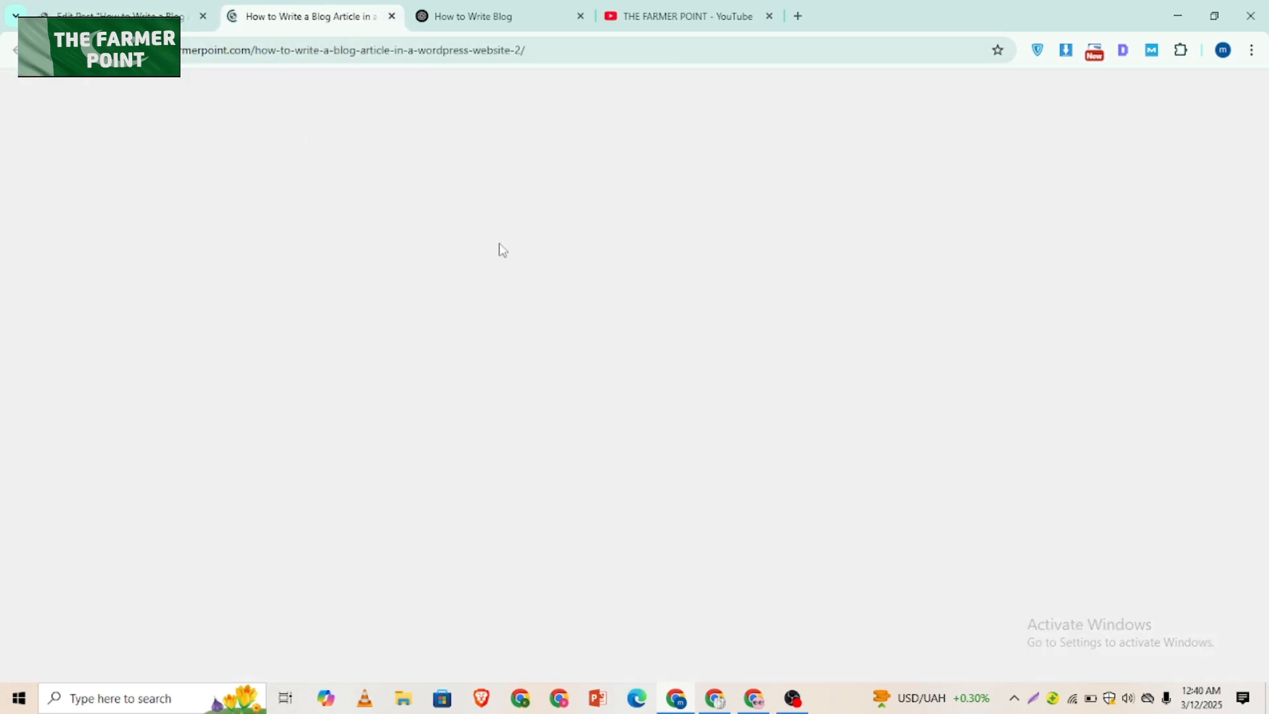
pyautogui.scroll(-3, 872, 570)
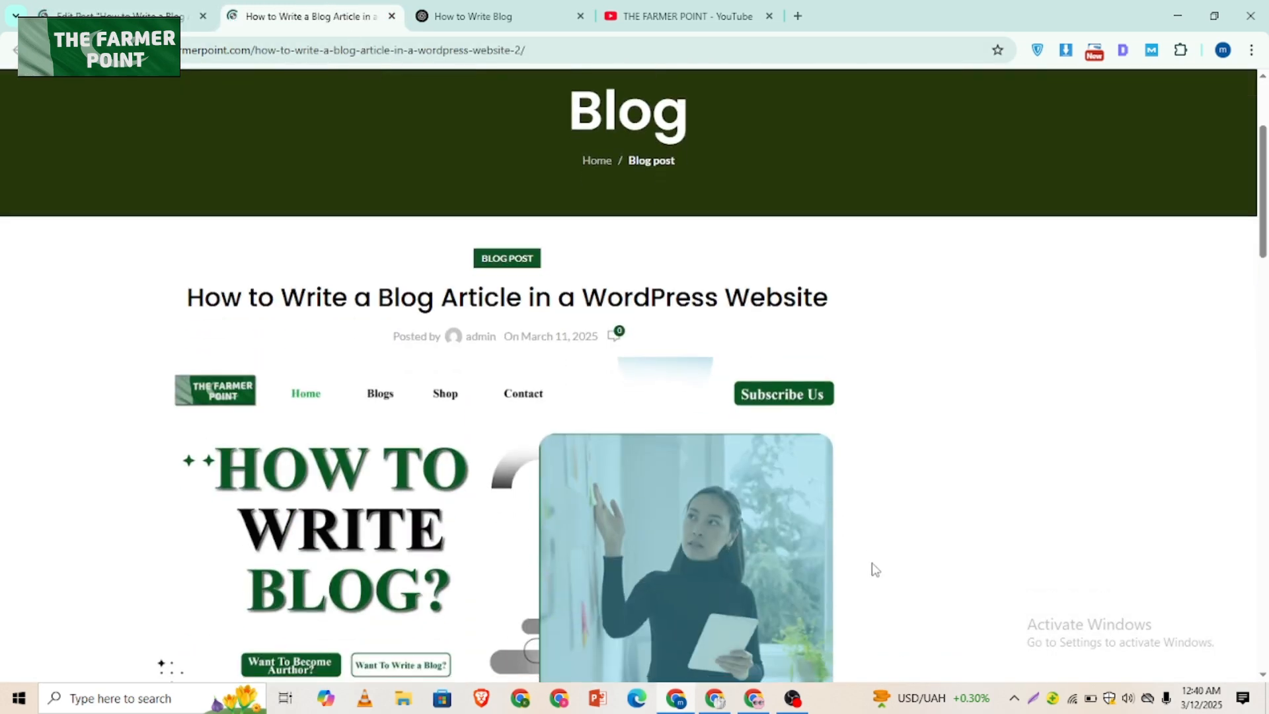
pyautogui.scroll(-4, 874, 569)
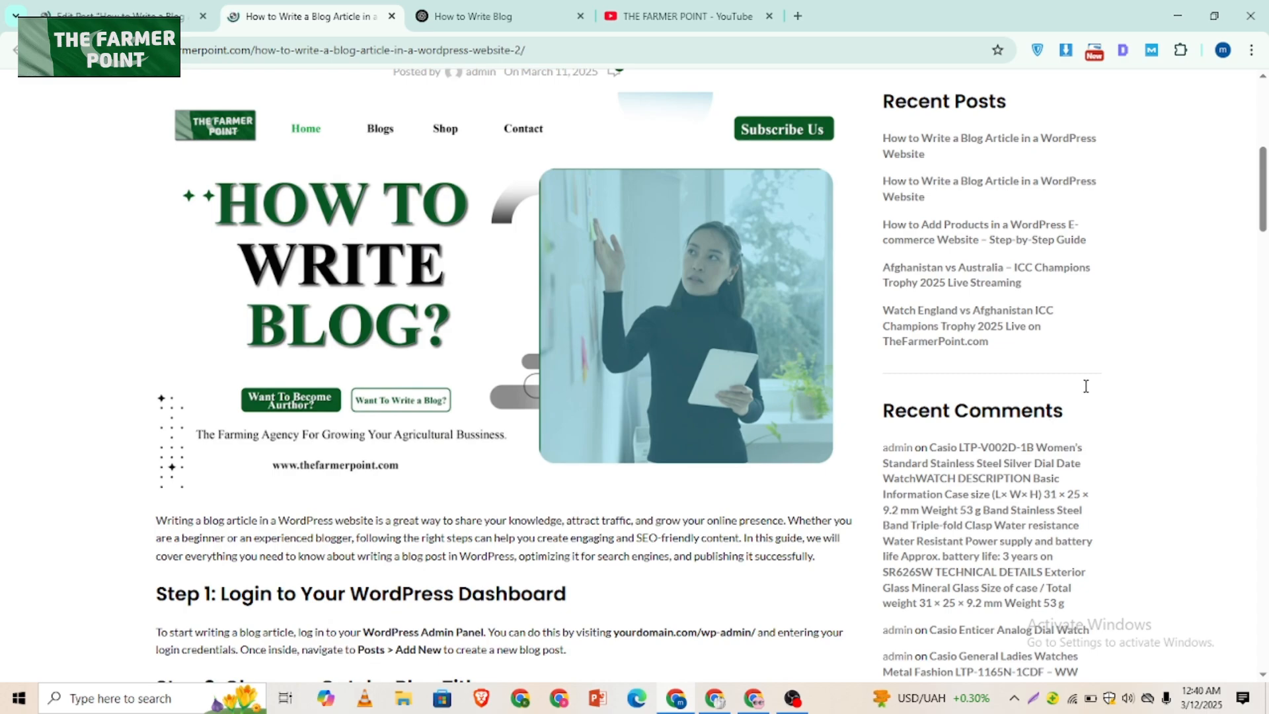
pyautogui.moveTo(1262, 208); pyautogui.dragTo(1226, 449)
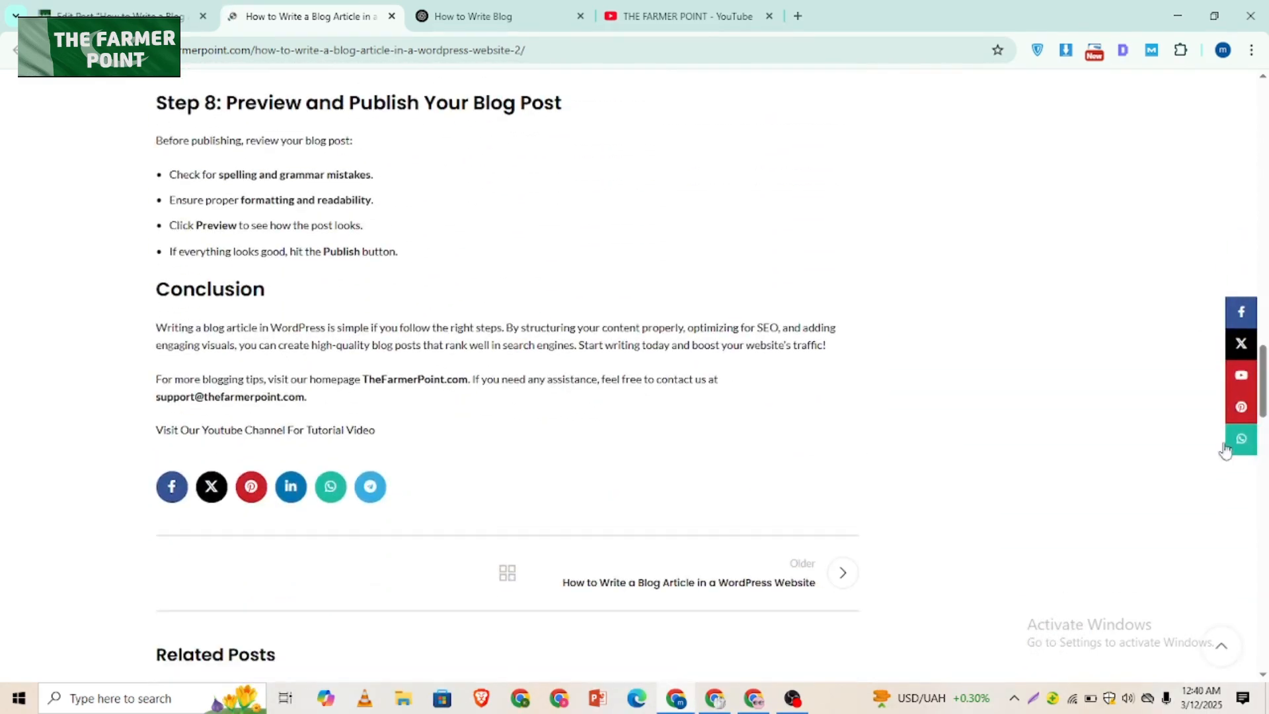
pyautogui.click(357, 442)
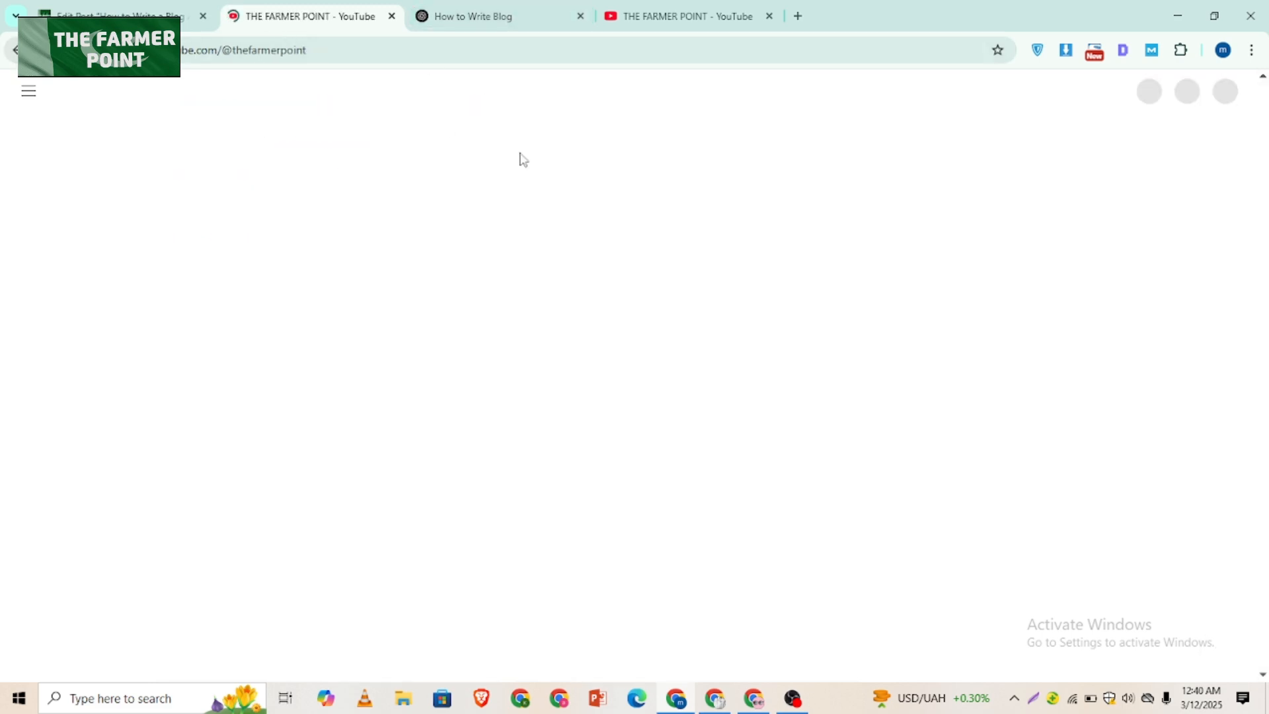
# Step: Switch to the ChatGPT conversation, review the article prompt and generated text, and return to the published post
pyautogui.click(143, 9)
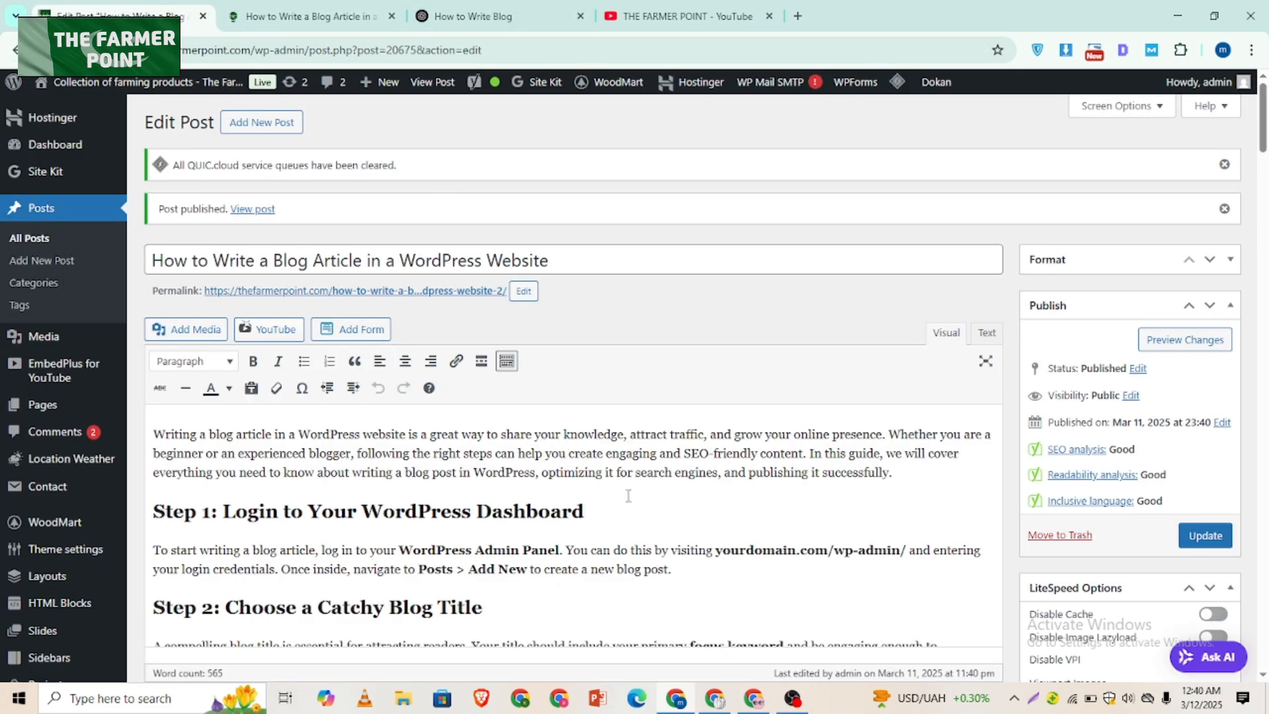
pyautogui.click(466, 16)
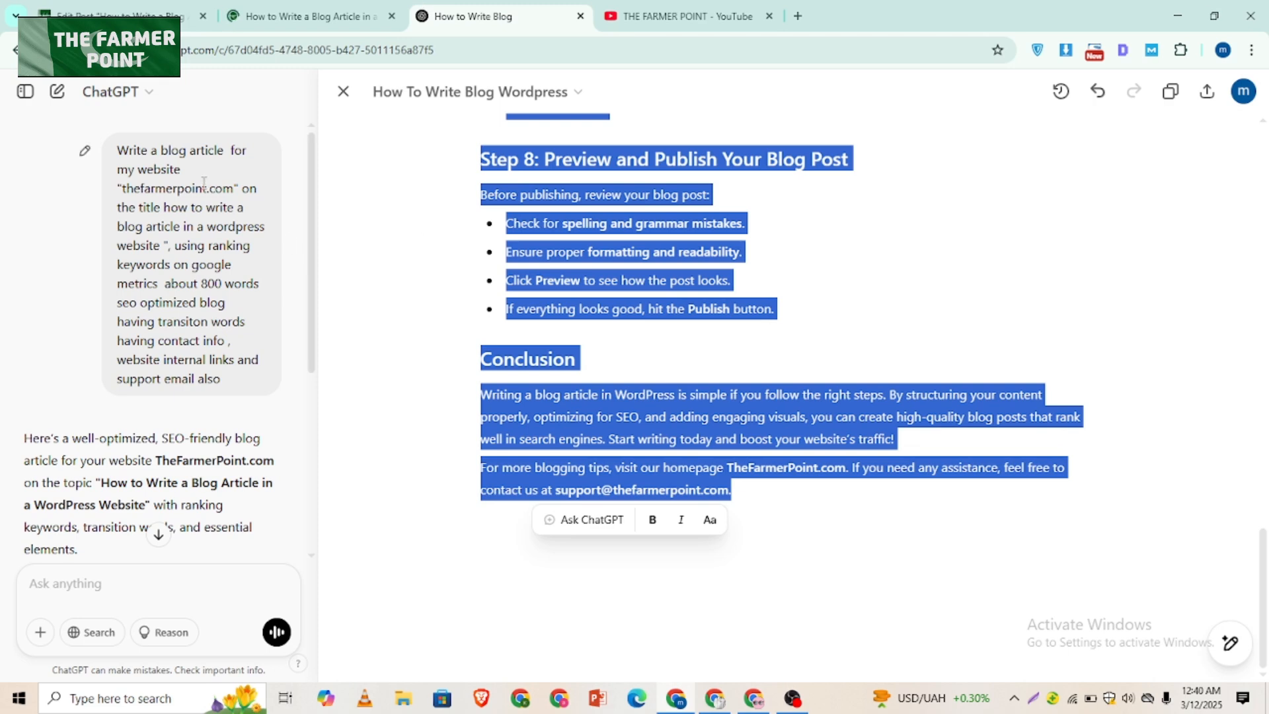
pyautogui.moveTo(121, 150); pyautogui.dragTo(233, 290)
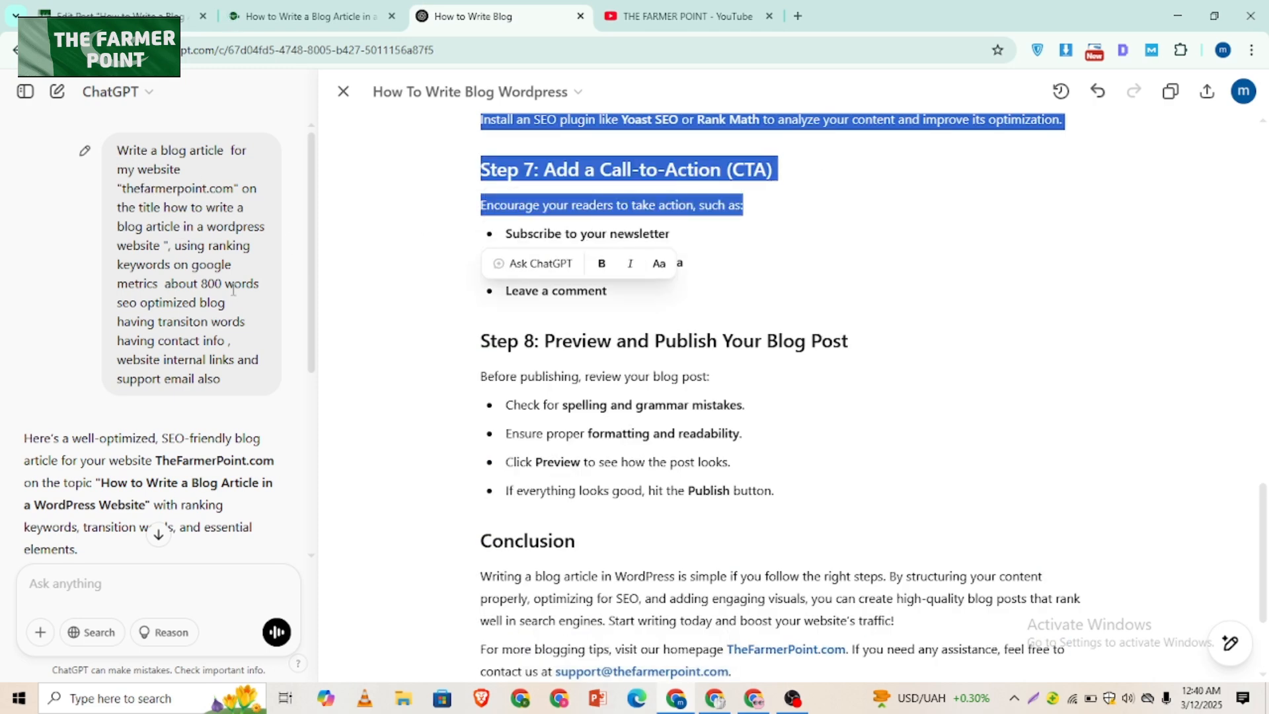
pyautogui.moveTo(234, 397); pyautogui.dragTo(212, 367)
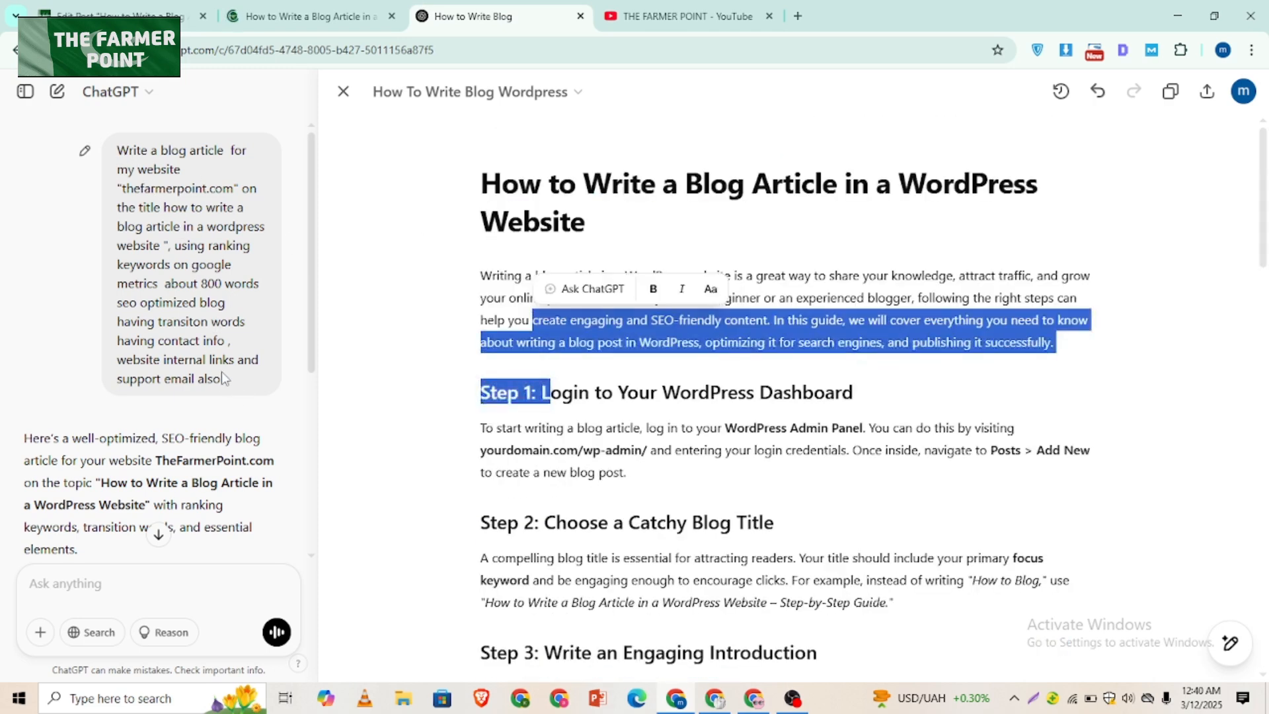
pyautogui.moveTo(127, 150); pyautogui.dragTo(120, 153)
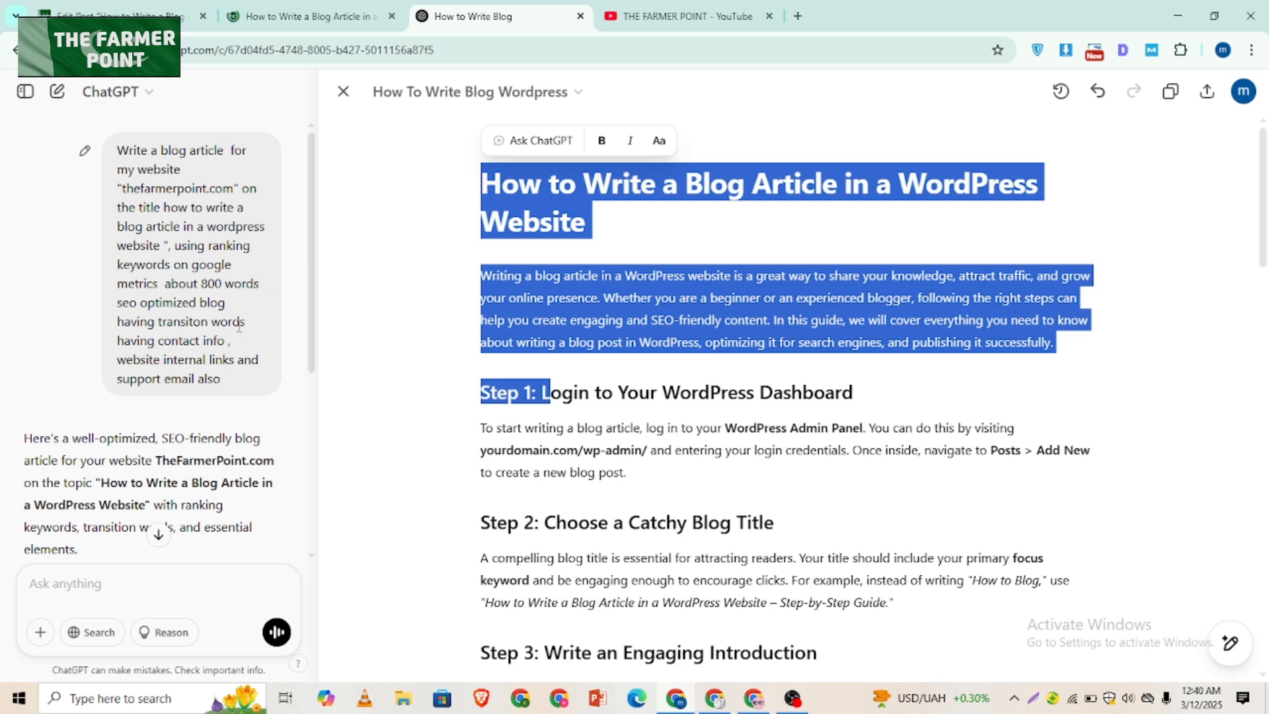
pyautogui.click(707, 341)
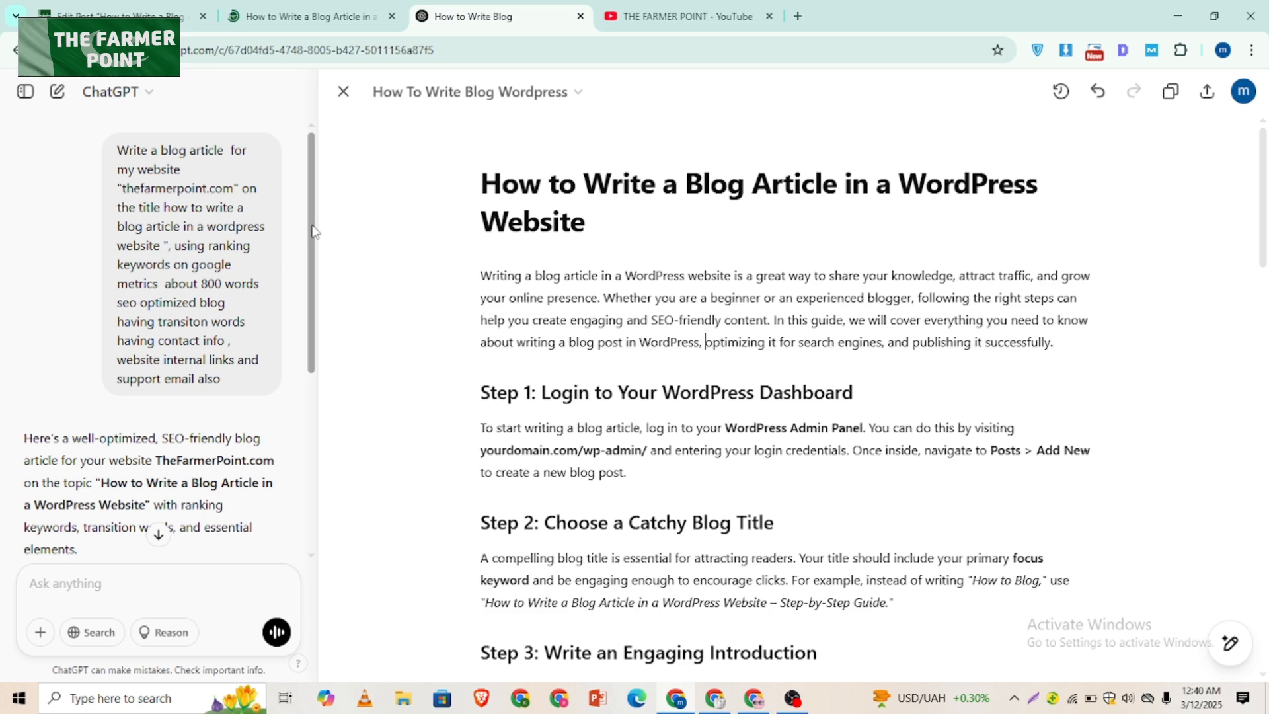
pyautogui.scroll(-1, 315, 244)
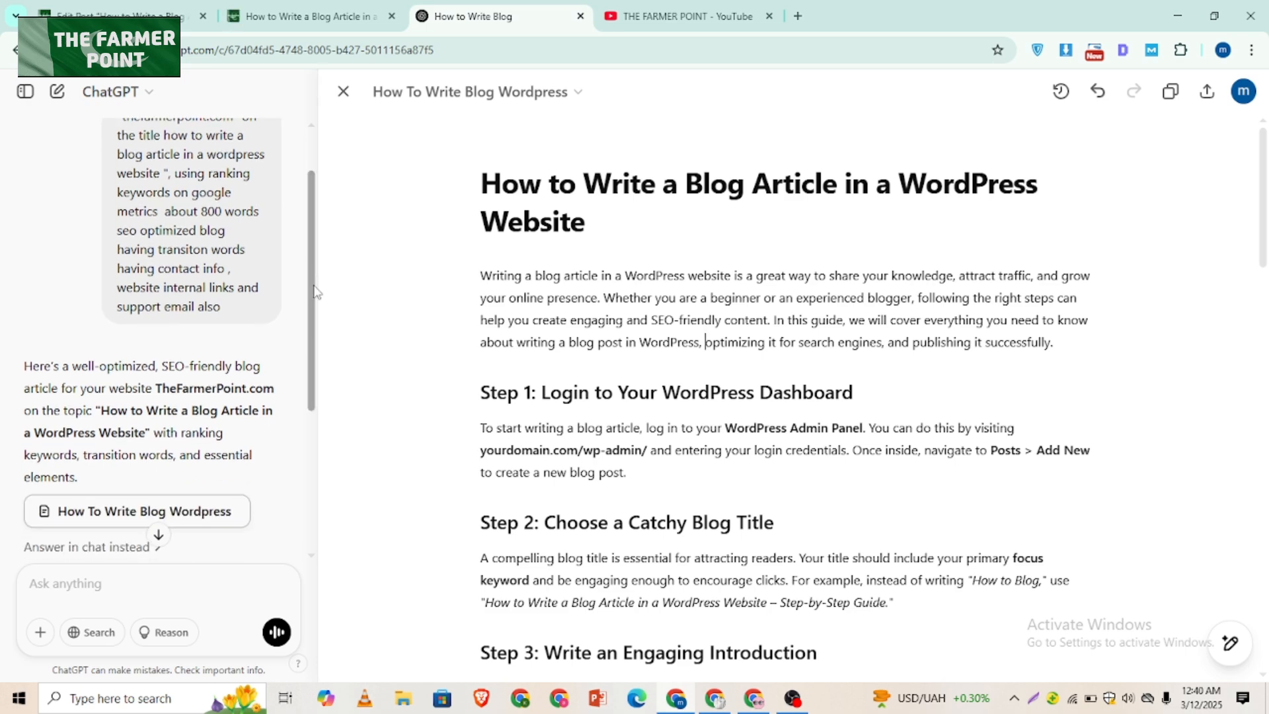
pyautogui.scroll(-1, 313, 297)
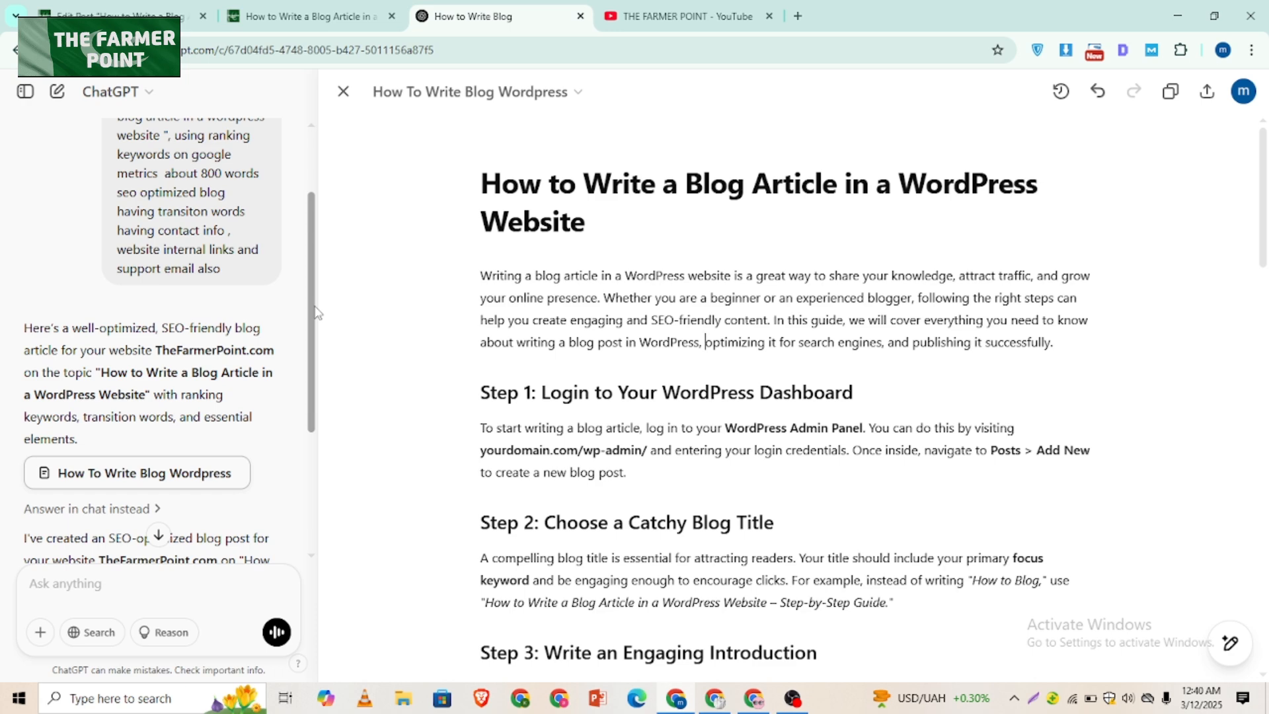
pyautogui.click(119, 15)
pyautogui.click(304, 16)
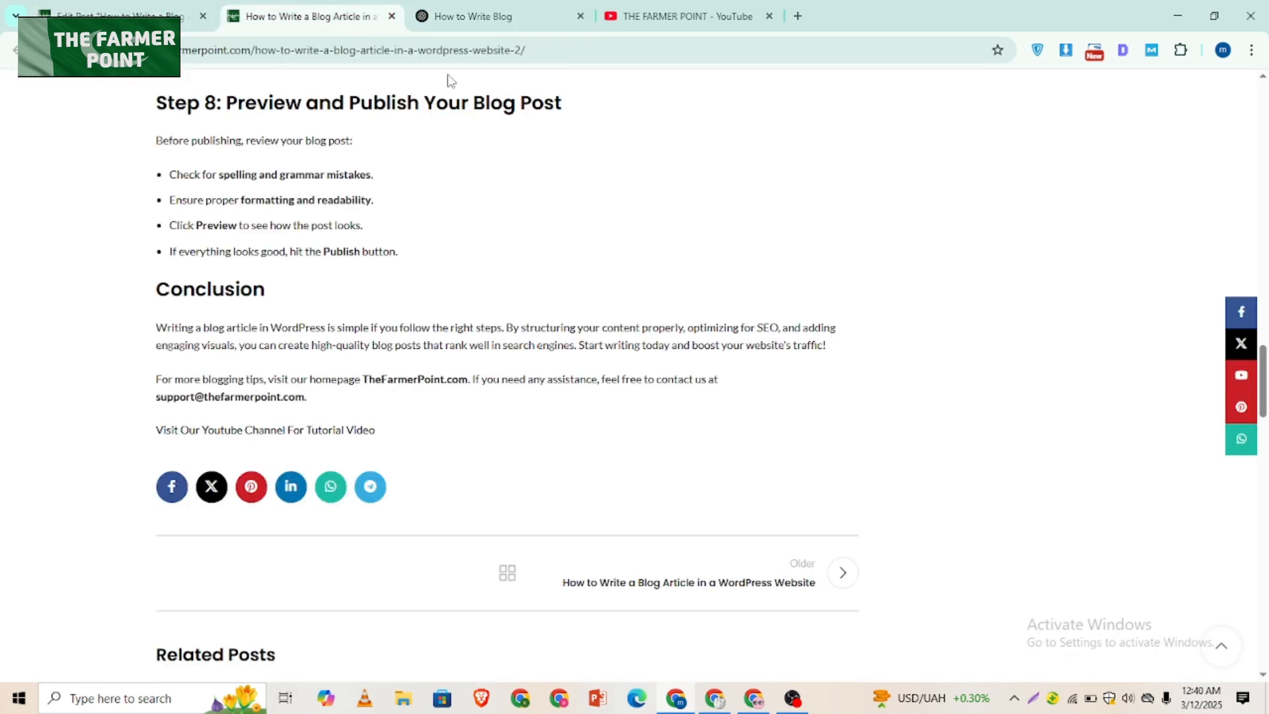